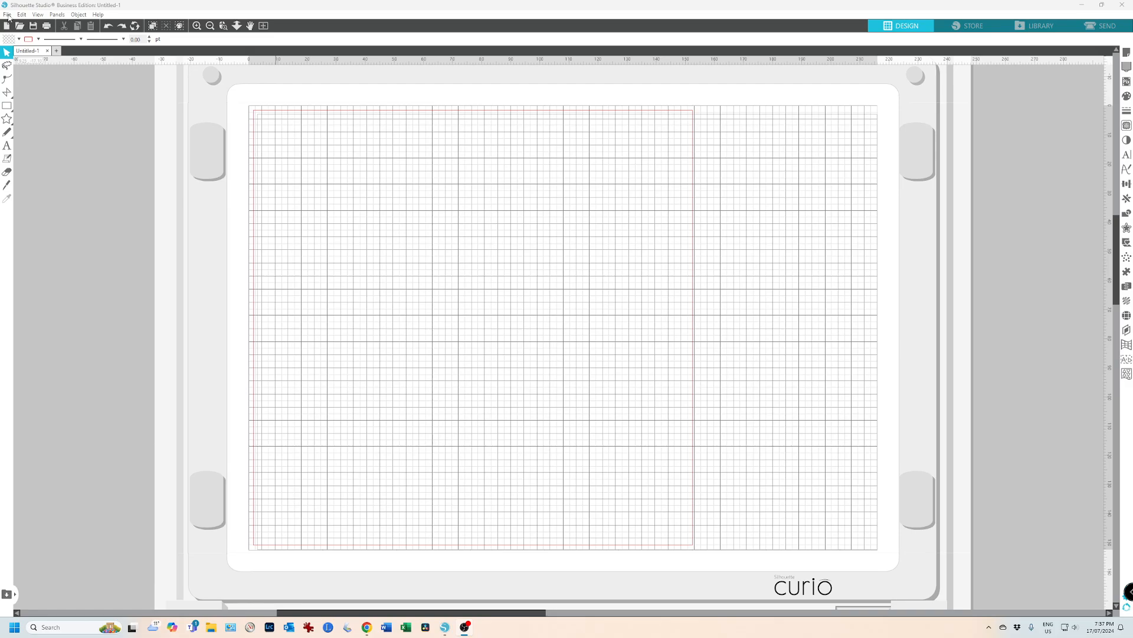
Step: Start a scan using the EPSON WF-3620/3640 Series scanner
left_click(7, 14)
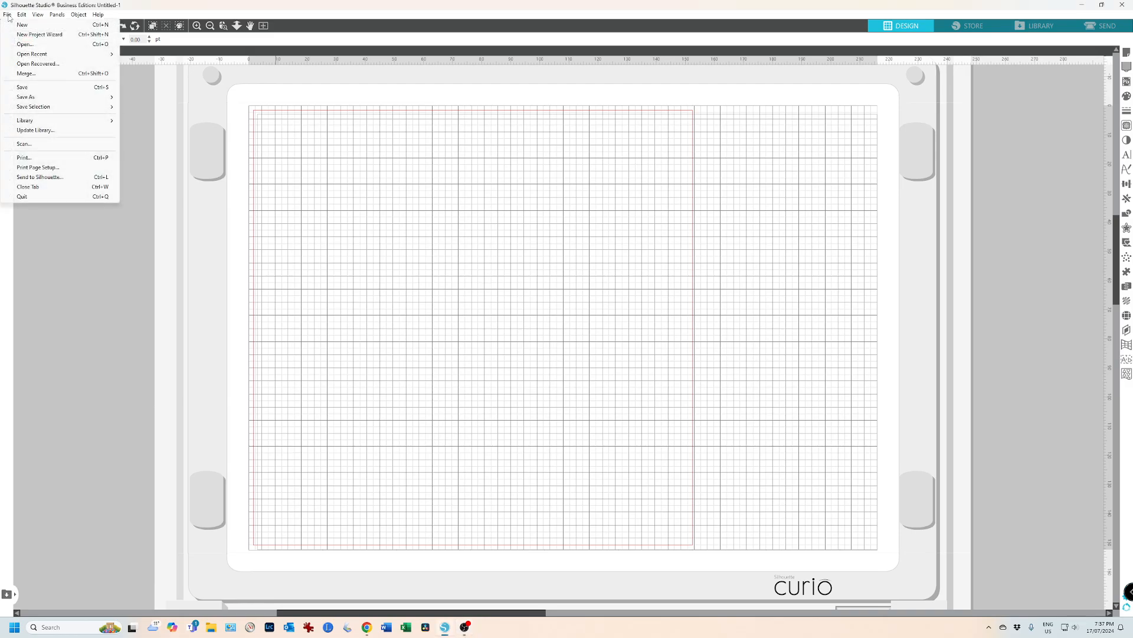
left_click(46, 145)
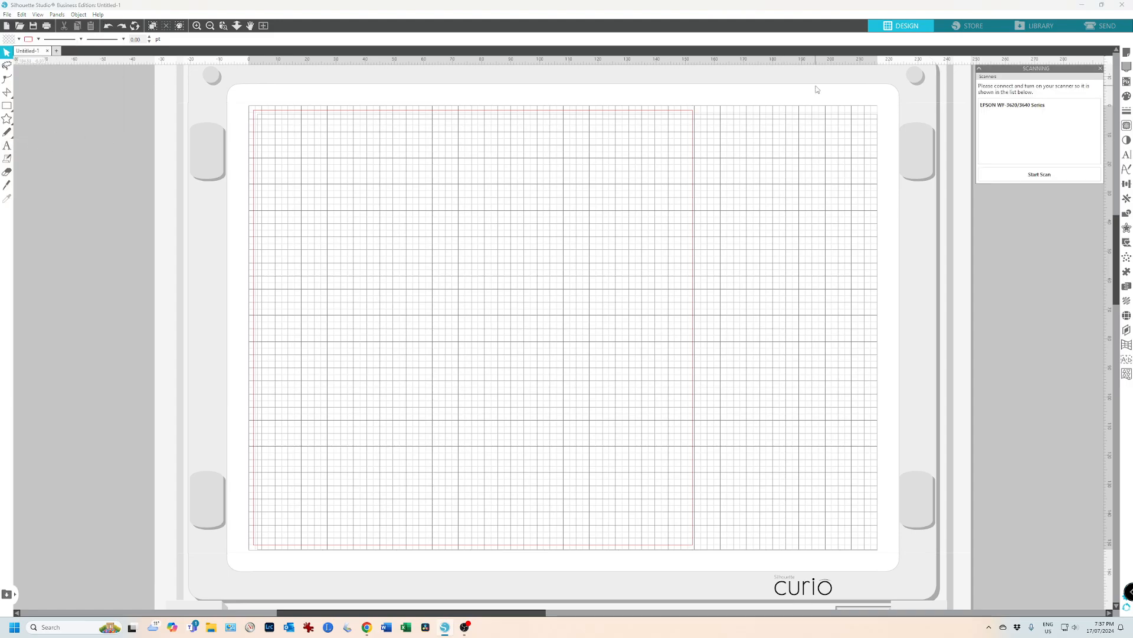
left_click(1012, 105)
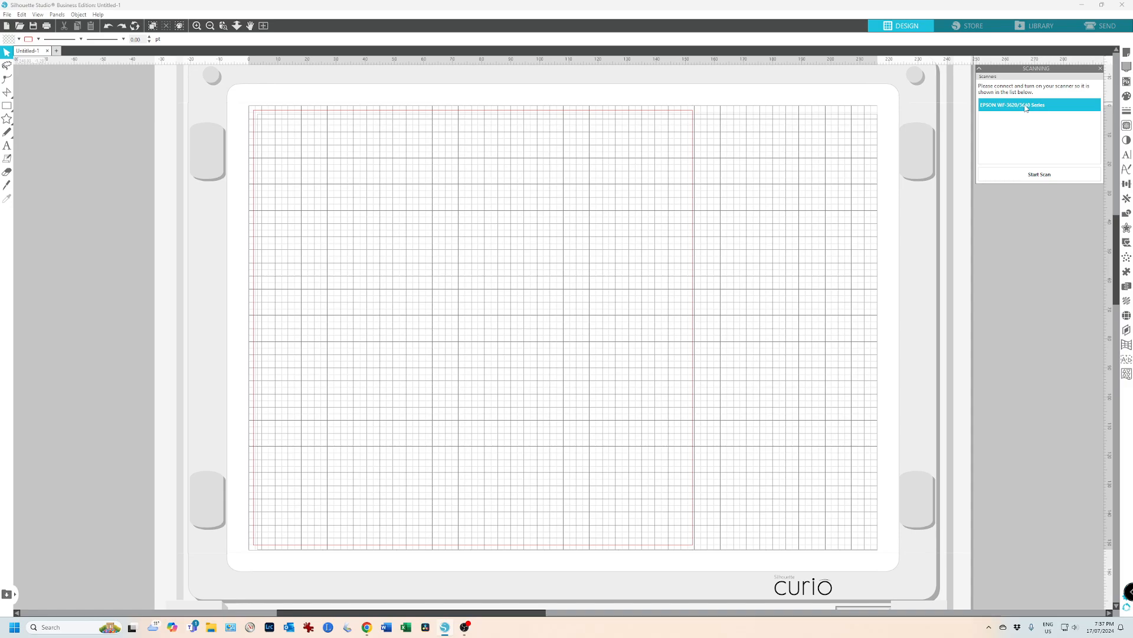
left_click(1040, 175)
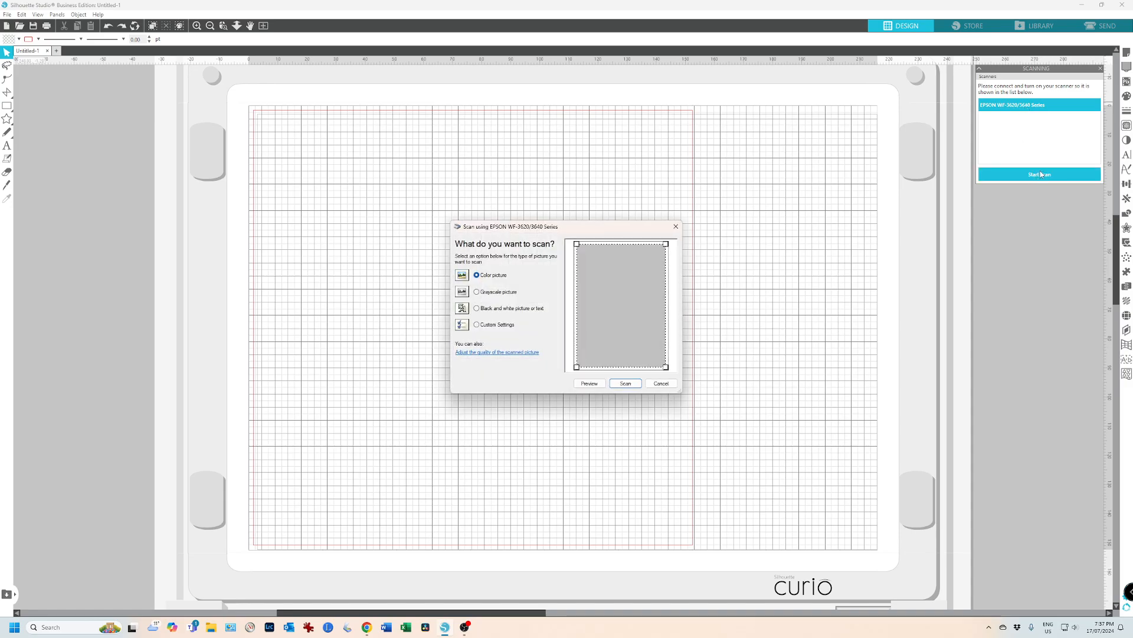
Step: Configure the scan as a grayscale picture at 600 DPI with the contrast raised to about 387
left_click(481, 294)
left_click(493, 353)
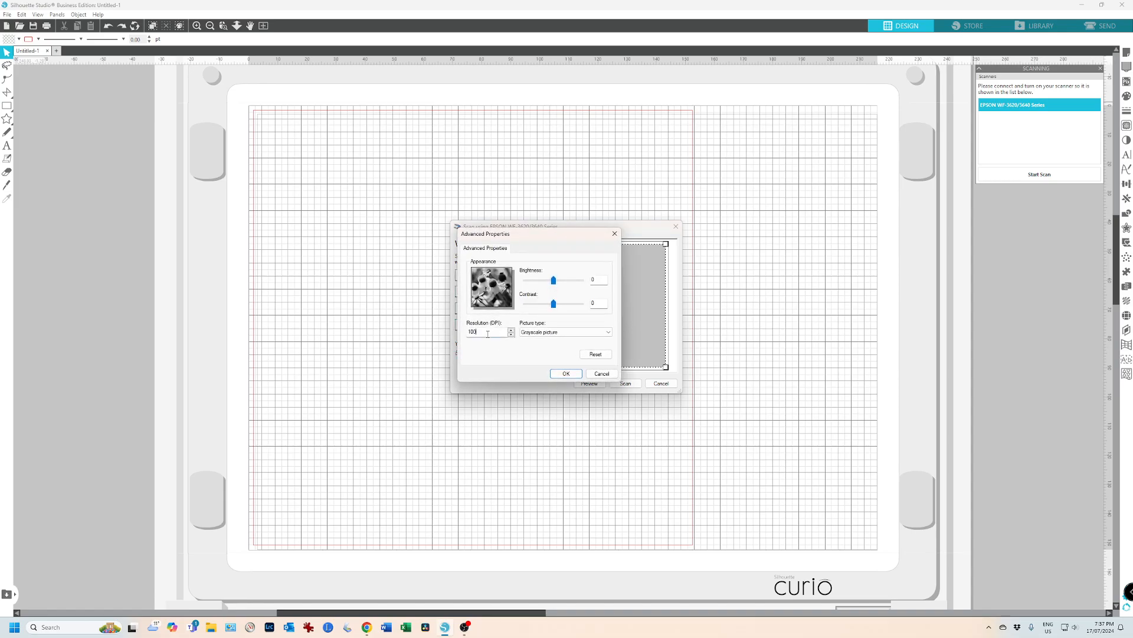
double_click(490, 332)
type("60")
left_click_drag(553, 303, 564, 304)
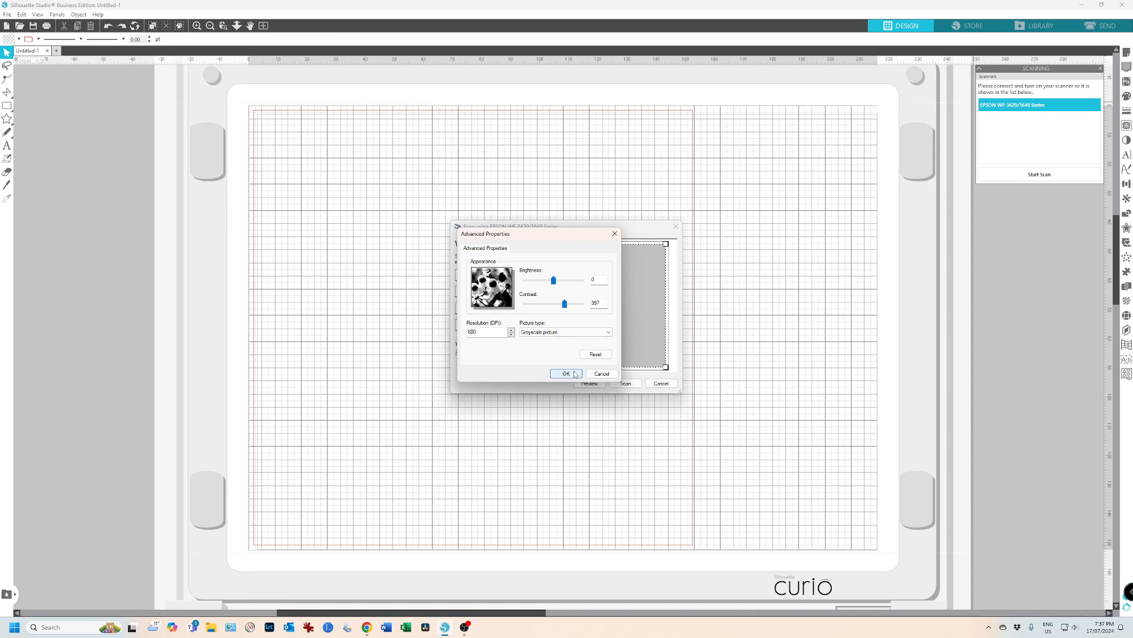
left_click(566, 373)
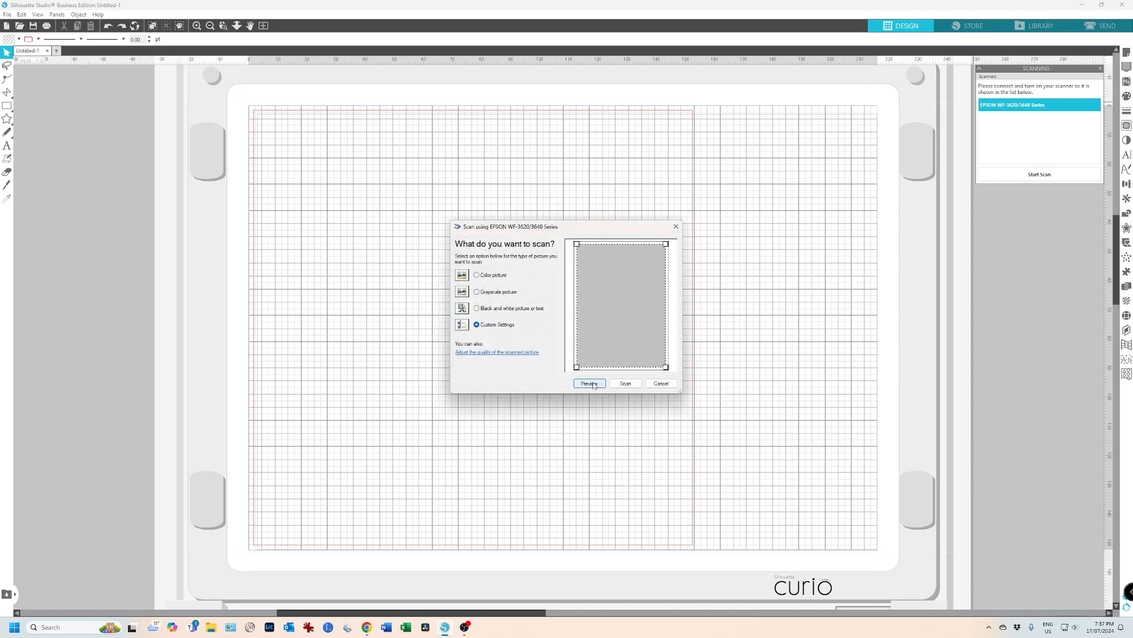
Step: Preview and scan the masking sticker sheet onto the page, and close the scanning settings
left_click(592, 383)
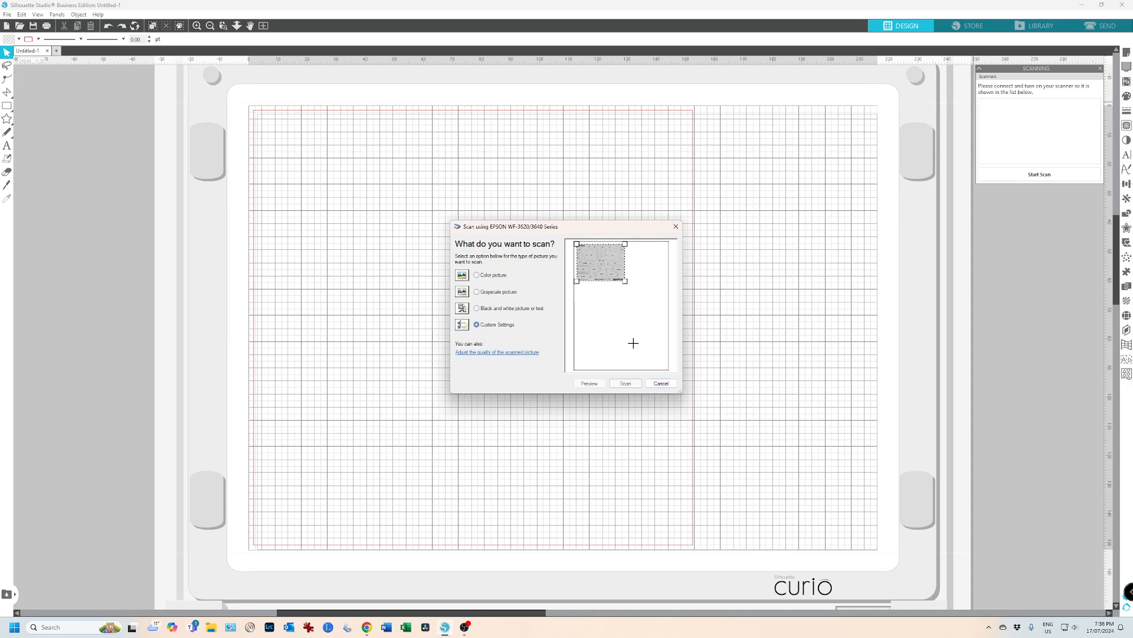
left_click(626, 384)
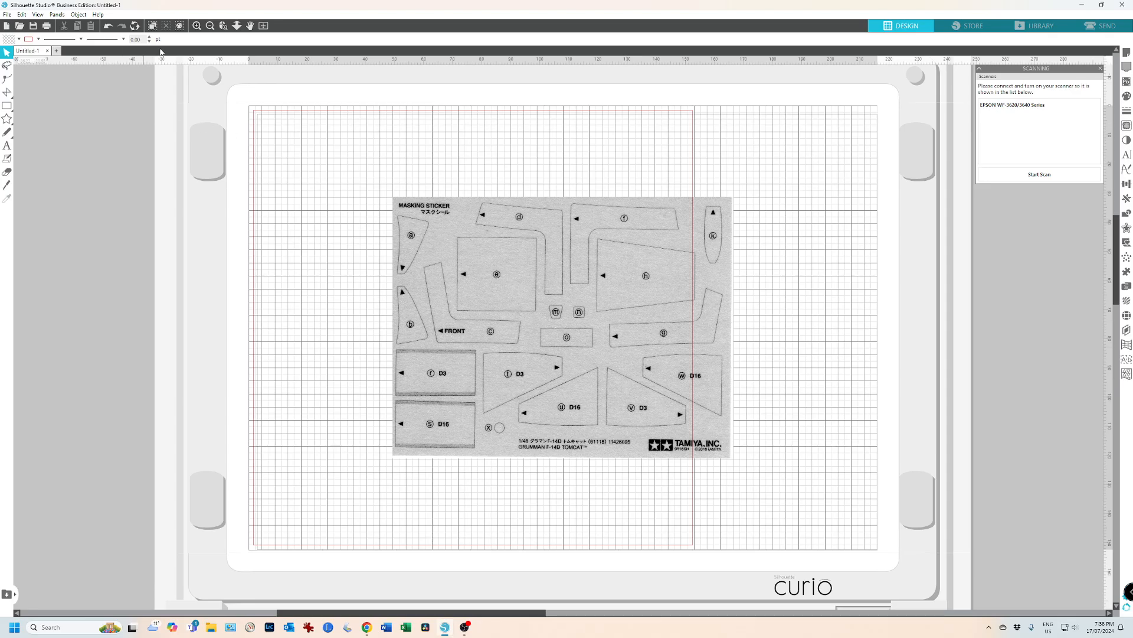
left_click(7, 14)
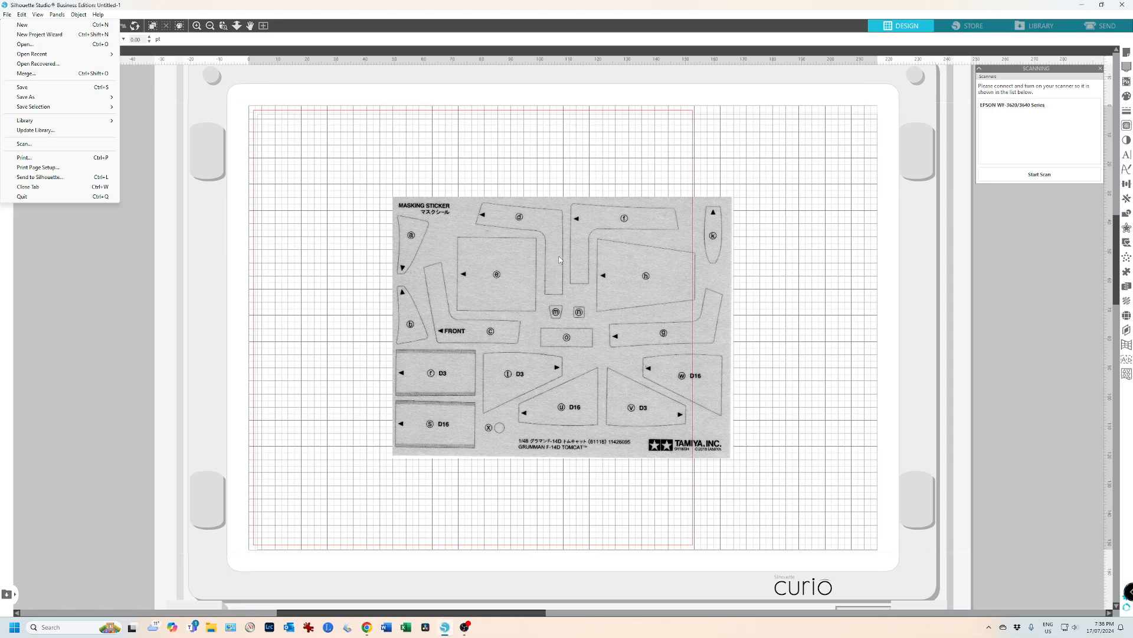
left_click(1101, 71)
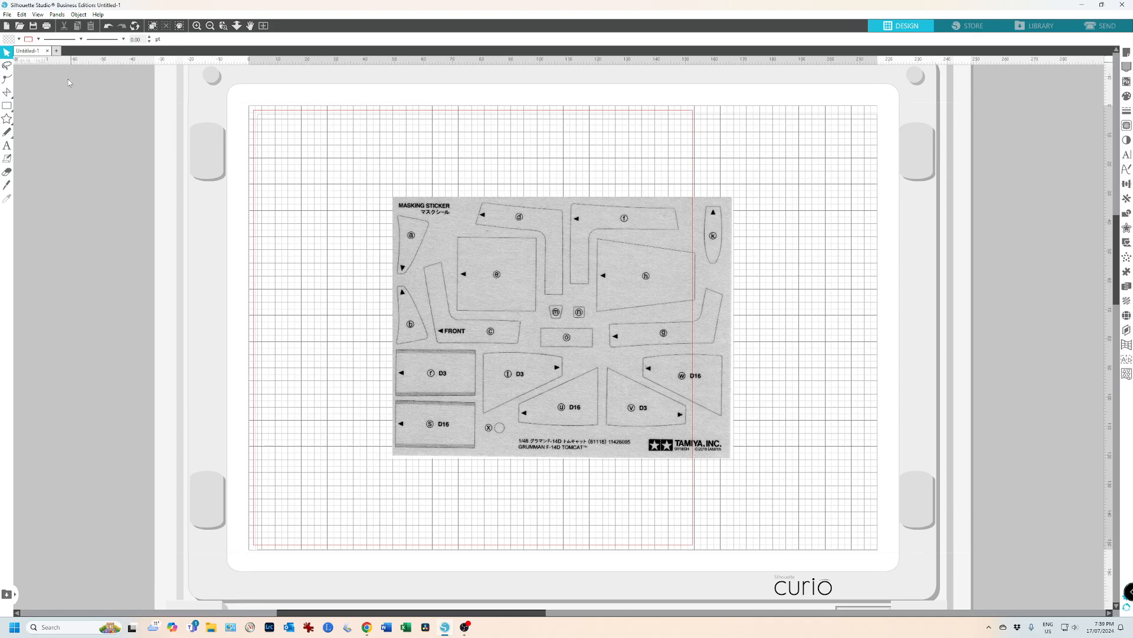
Step: Trace mask f with the Draw a Polygon tool, using straight segments along its legs, inner corner, slanted end and upper edge
left_click(7, 92)
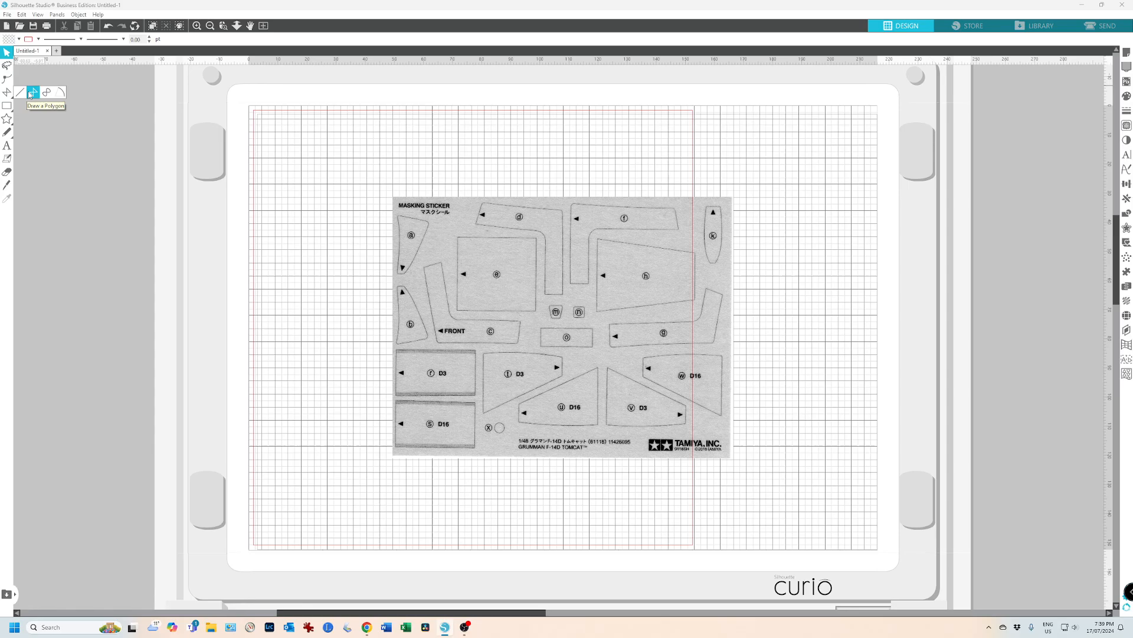
left_click(39, 100)
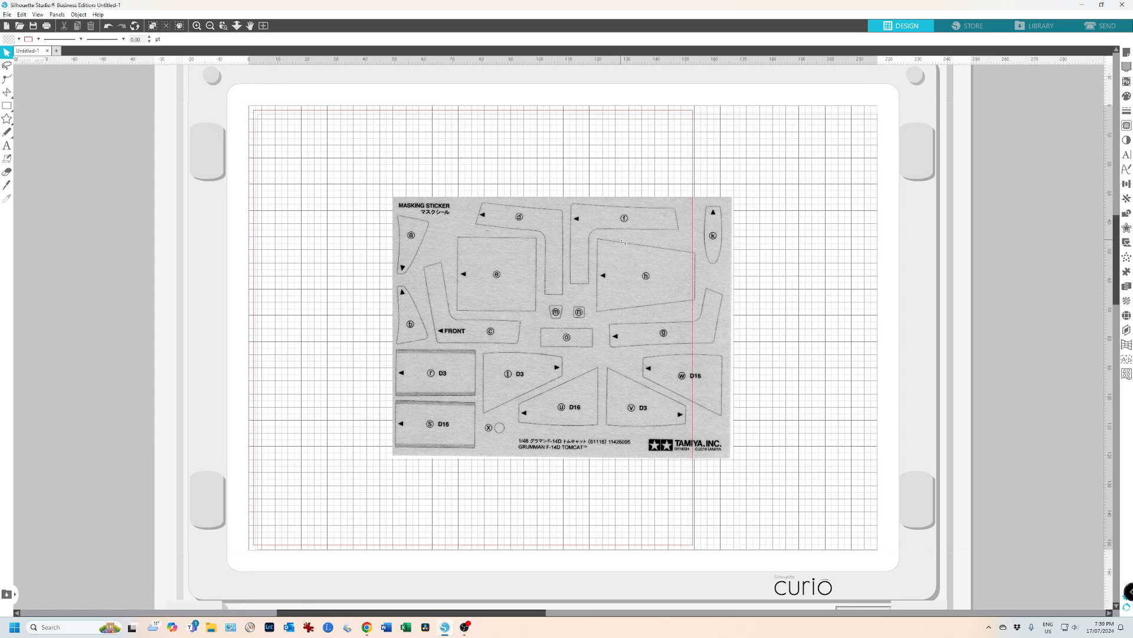
scroll(624, 242, "up", 5)
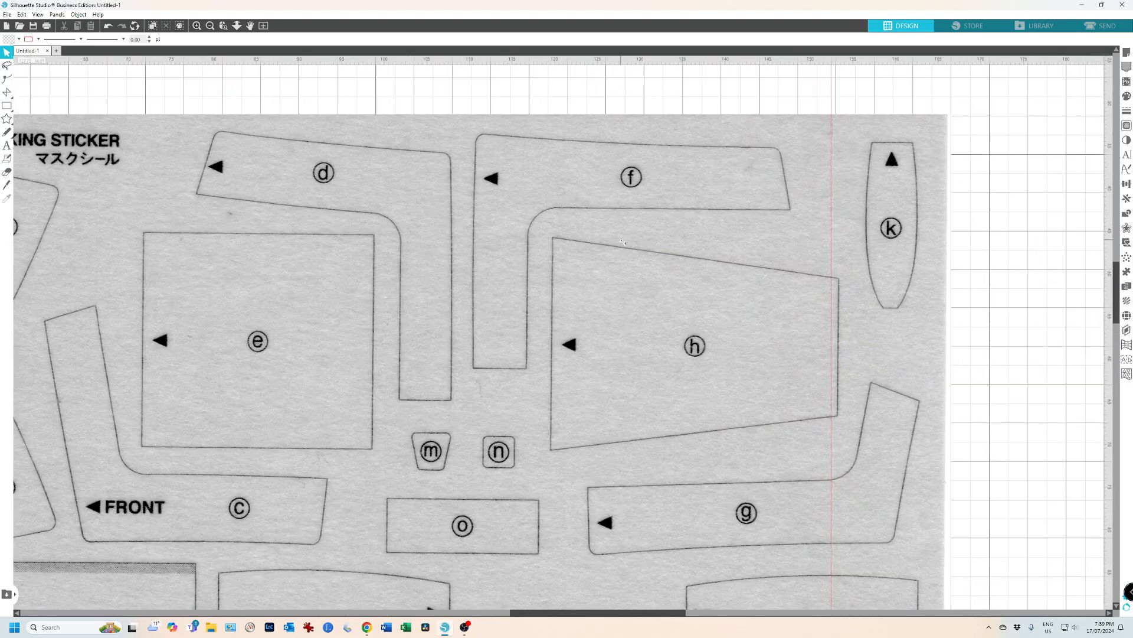
scroll(624, 242, "up", 4)
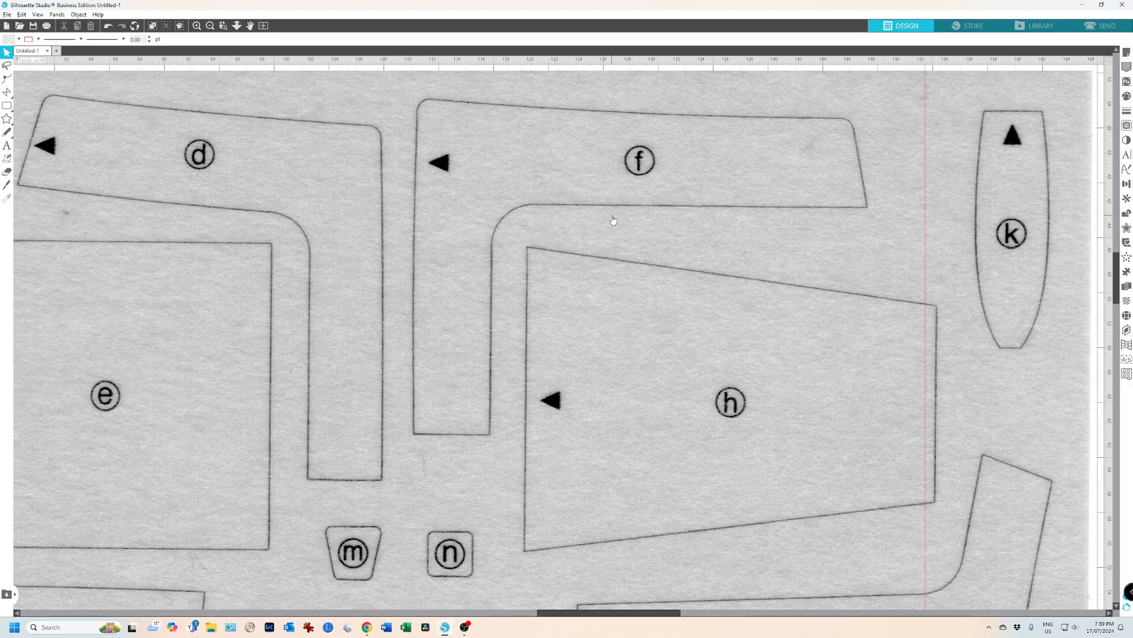
left_click(6, 94)
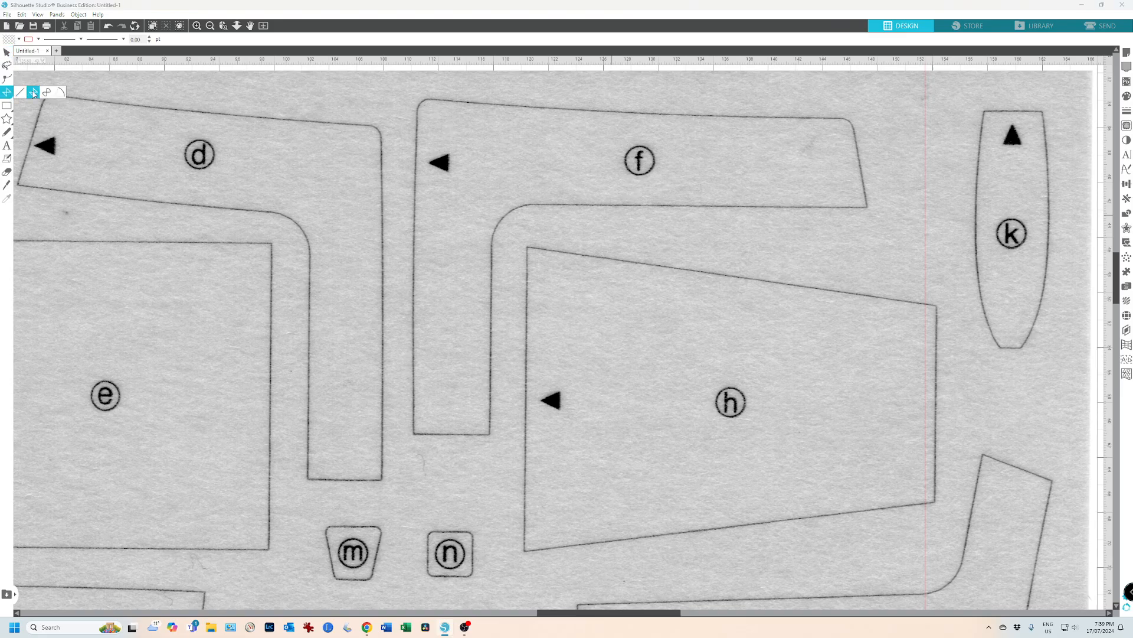
left_click(33, 93)
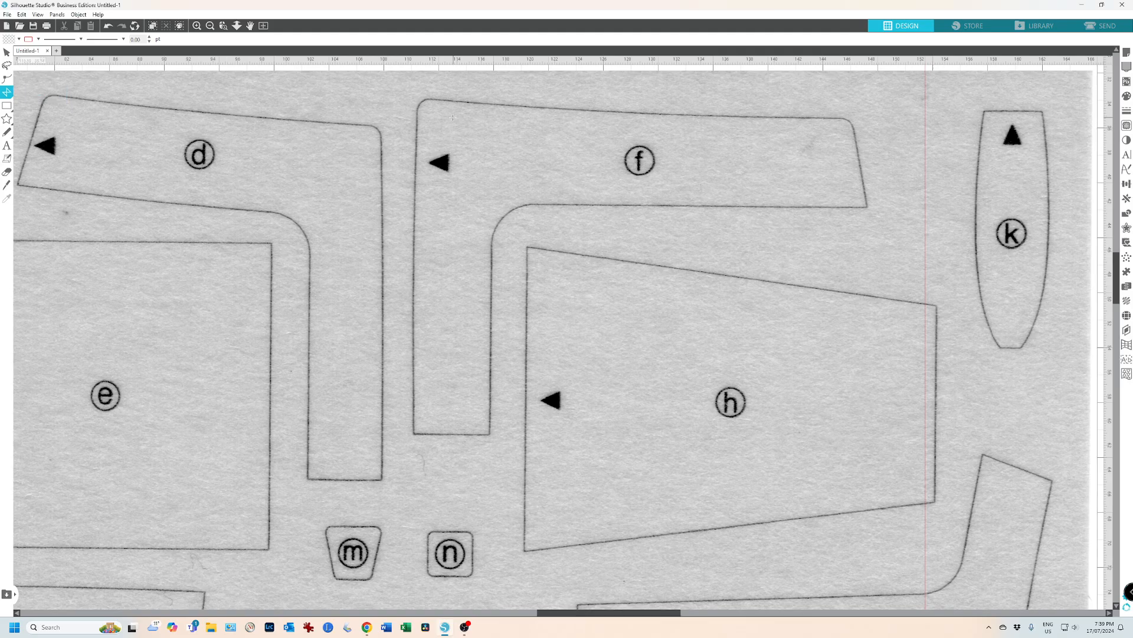
left_click(417, 109)
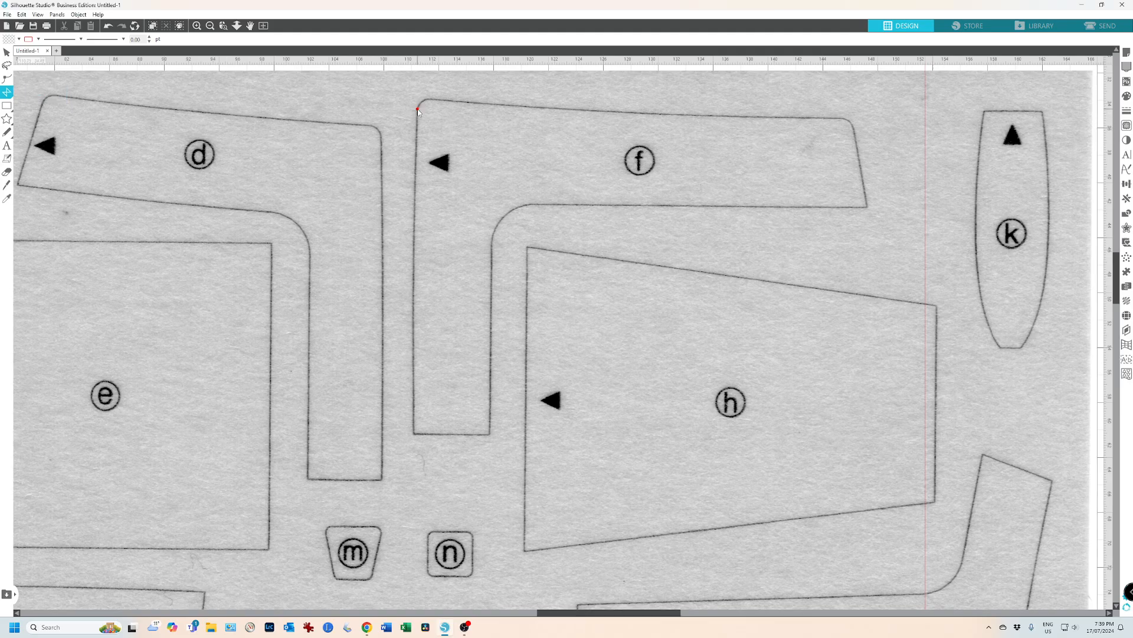
left_click(414, 433)
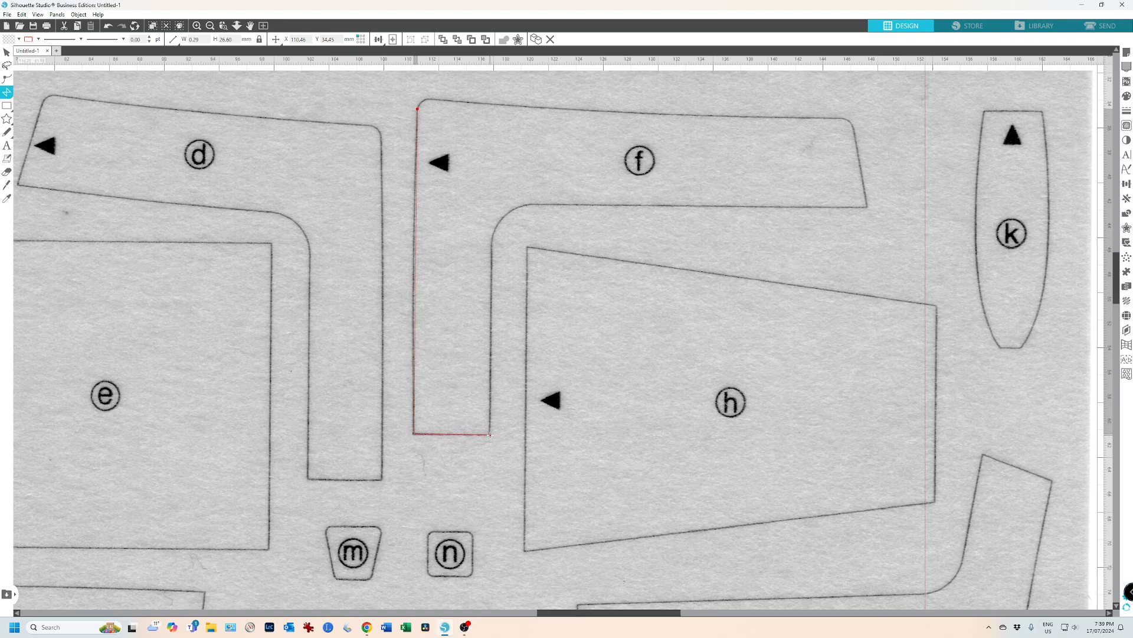
left_click(490, 434)
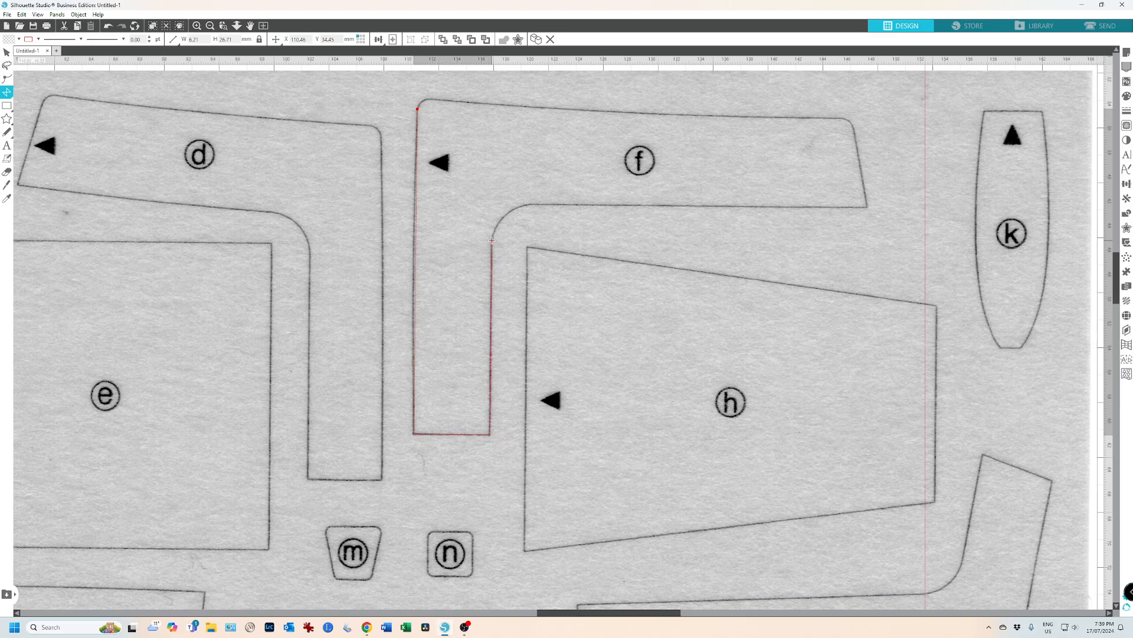
left_click(492, 240)
left_click(532, 204)
left_click(866, 206)
left_click(853, 125)
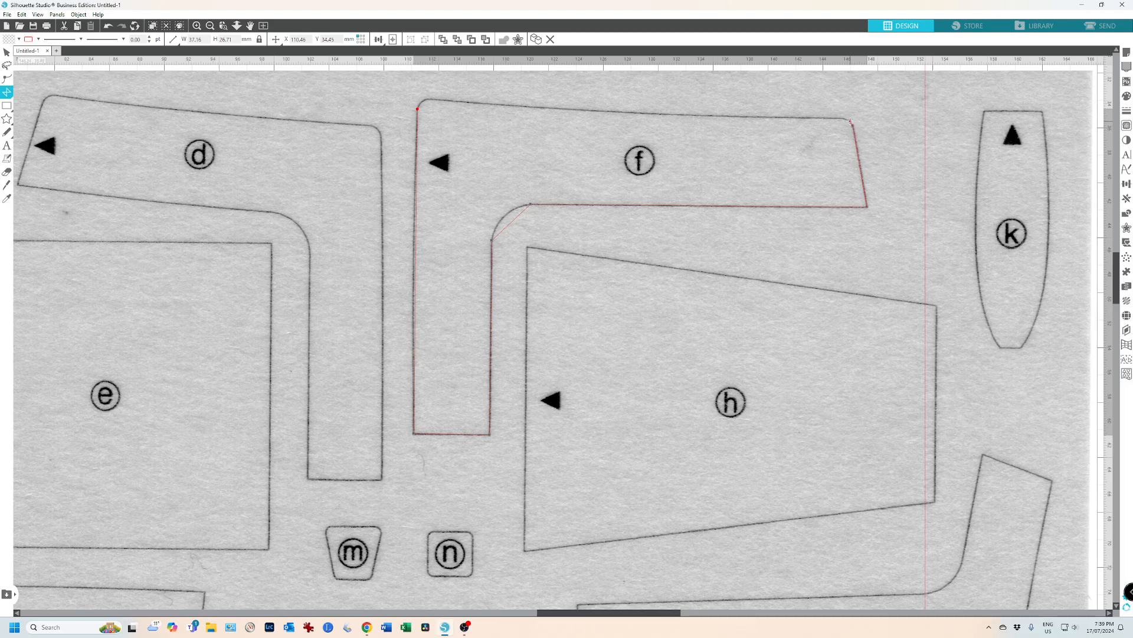
left_click(844, 118)
left_click(428, 99)
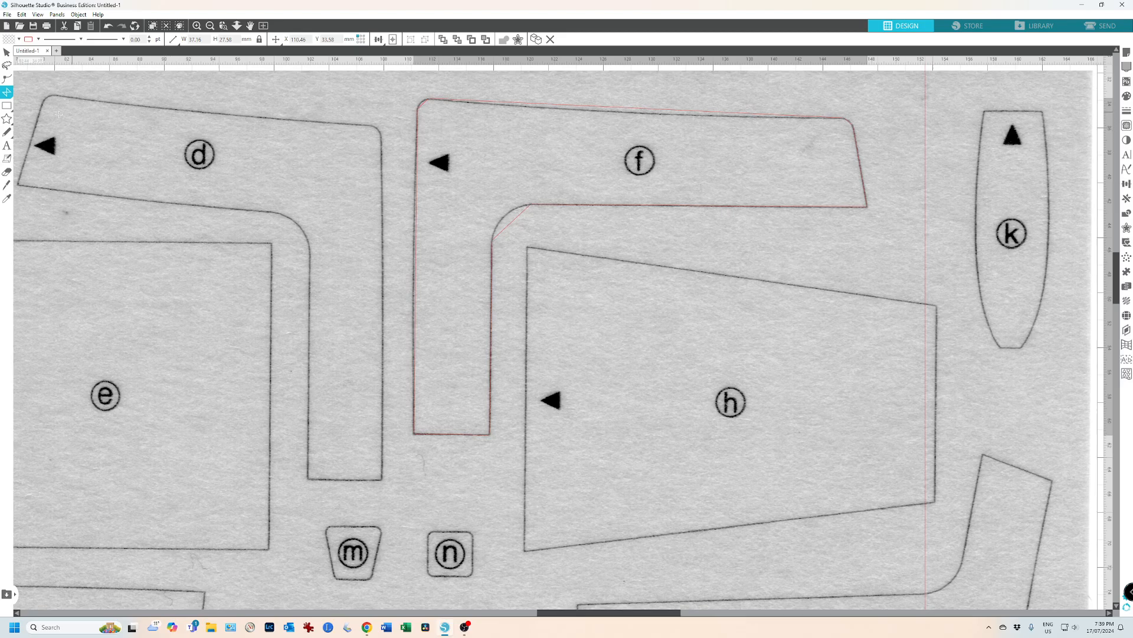
Step: Add a point at the inner corner of mask f's traced outline and make its segment a curve matching the printed corner
mouse_move(11, 93)
left_click(7, 81)
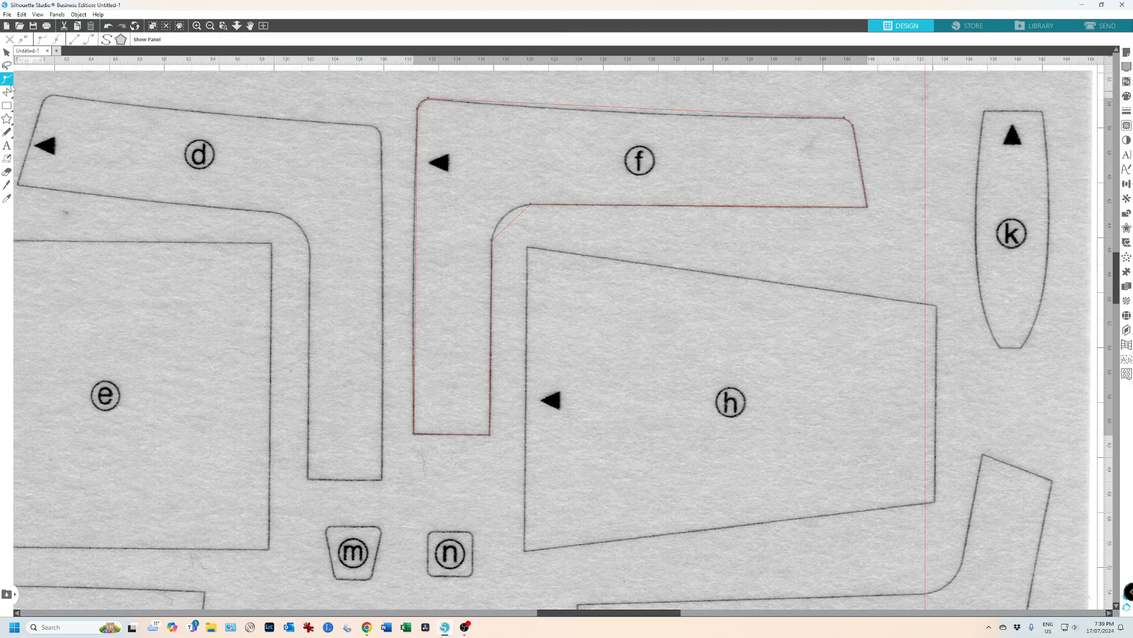
left_click(512, 222)
right_click(506, 215)
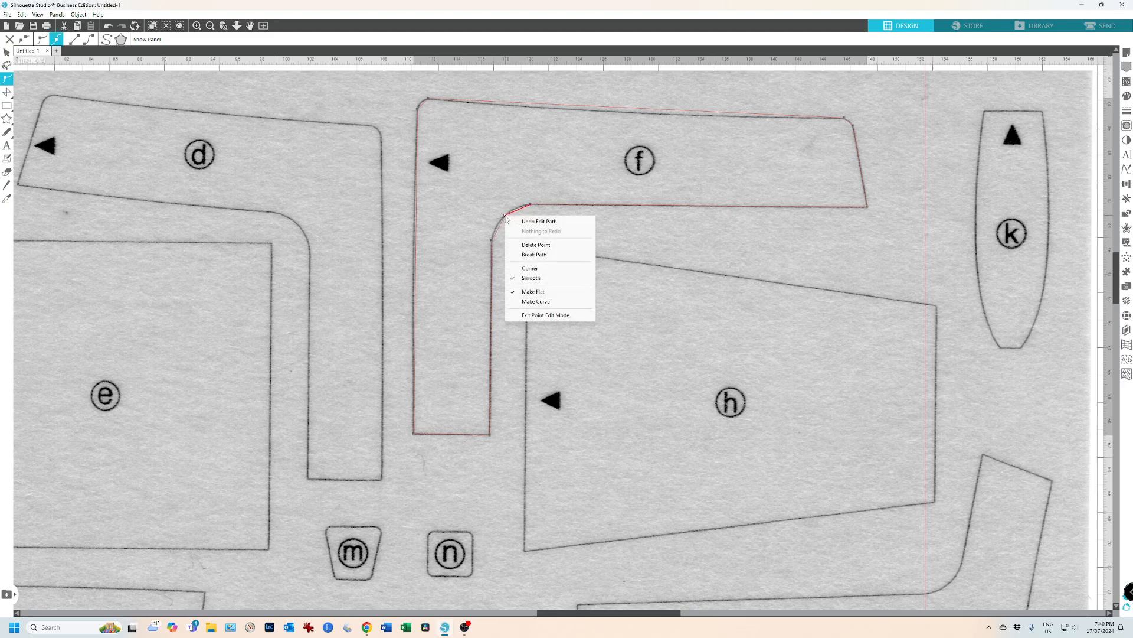
left_click(536, 301)
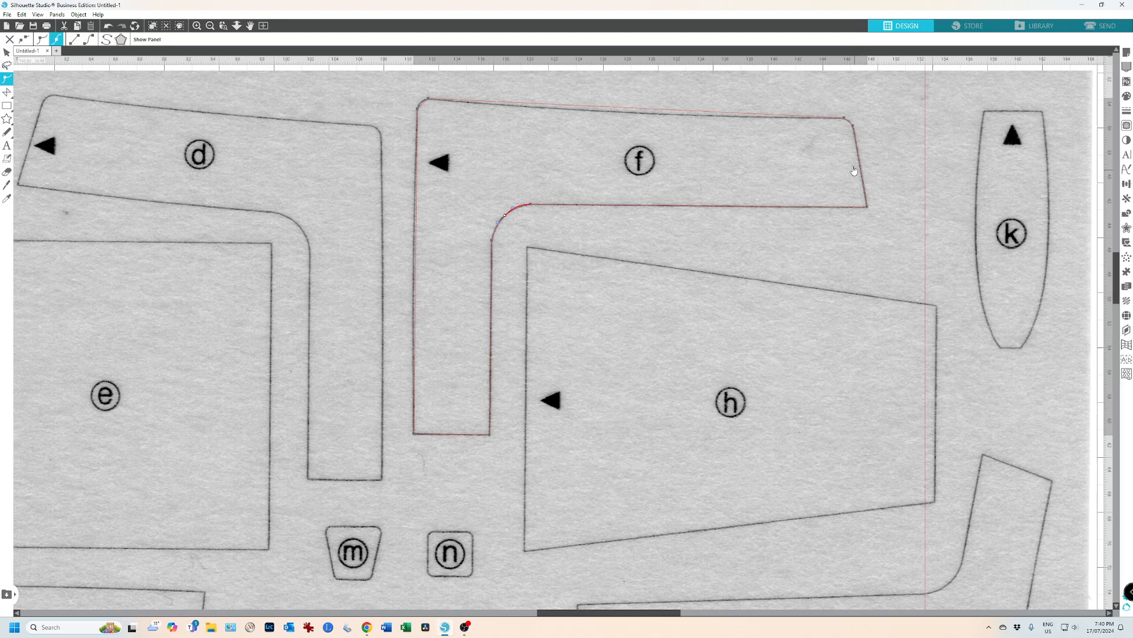
Step: Add a point midway along mask f's upper edge, try making its segment a curve, and shift the point onto the printed line
left_click(646, 110)
right_click(645, 110)
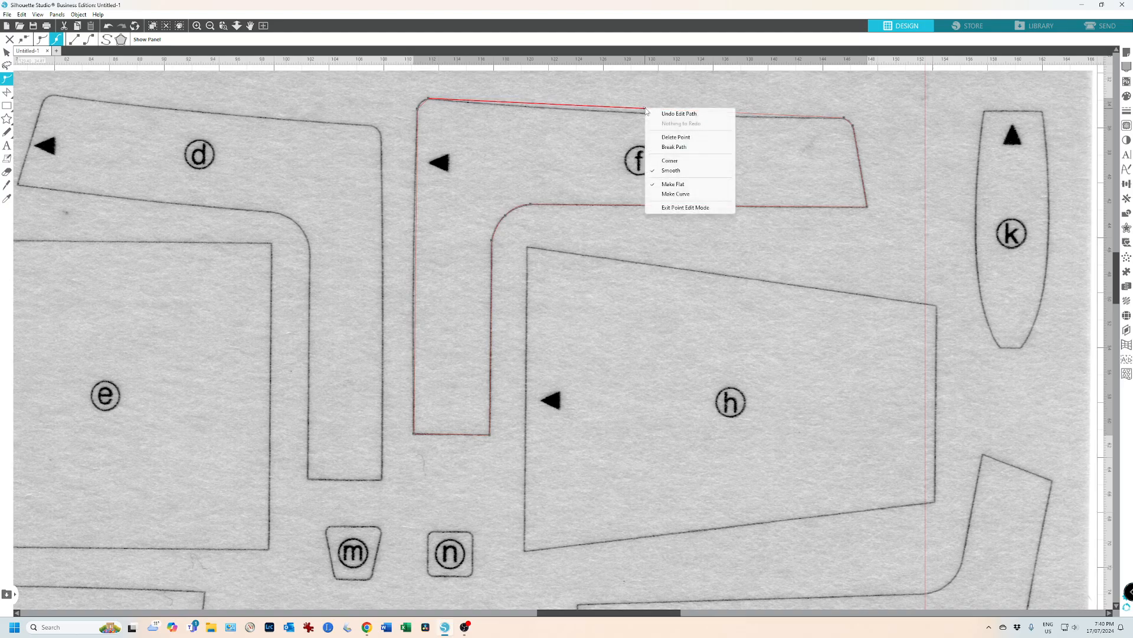
left_click(660, 193)
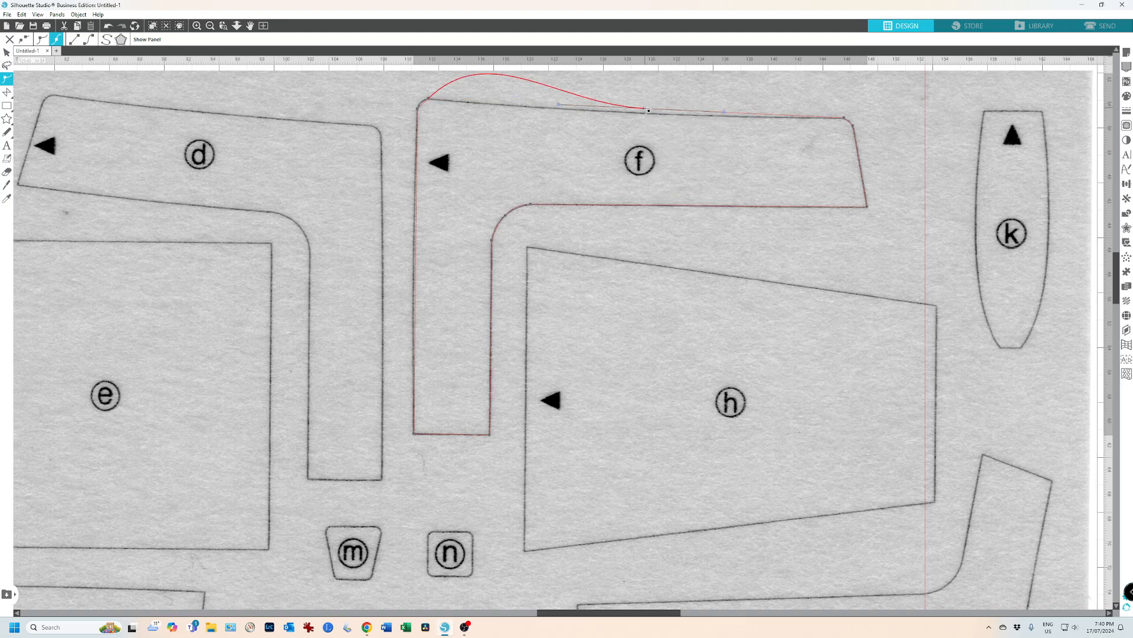
left_click_drag(647, 110, 645, 112)
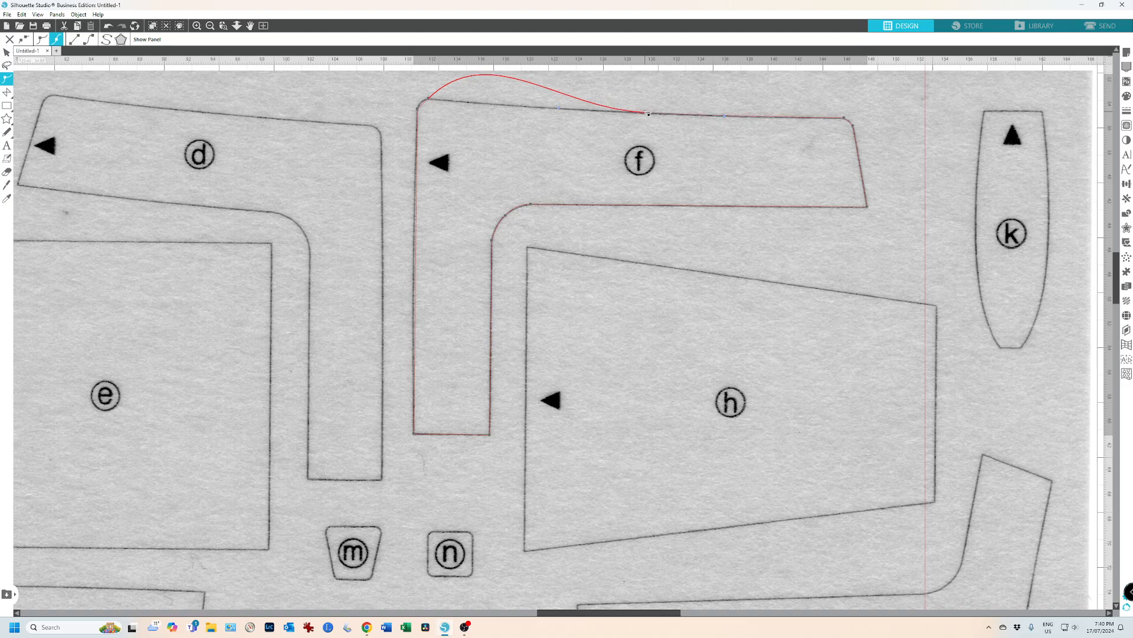
Step: Undo the curve on mask f's upper edge and place the mid-edge point back on the printed line
key("i")
key("ctrl+z")
key("ctrl+z")
key("ctrl+z")
key("ctrl+z")
key("a")
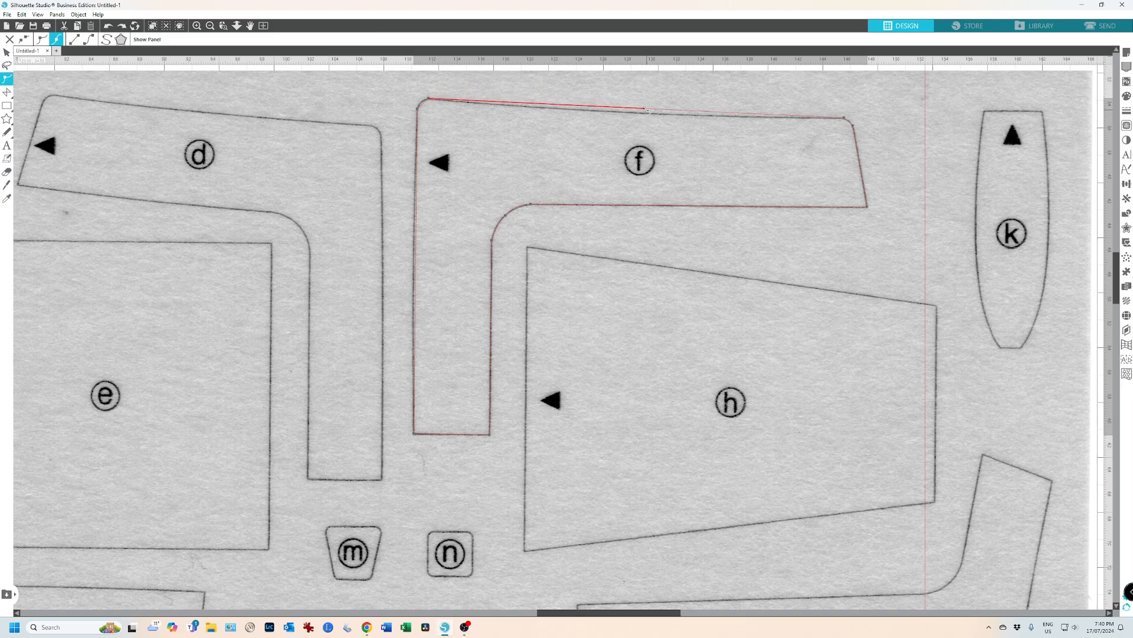
key("ctrl+z")
left_click(650, 111)
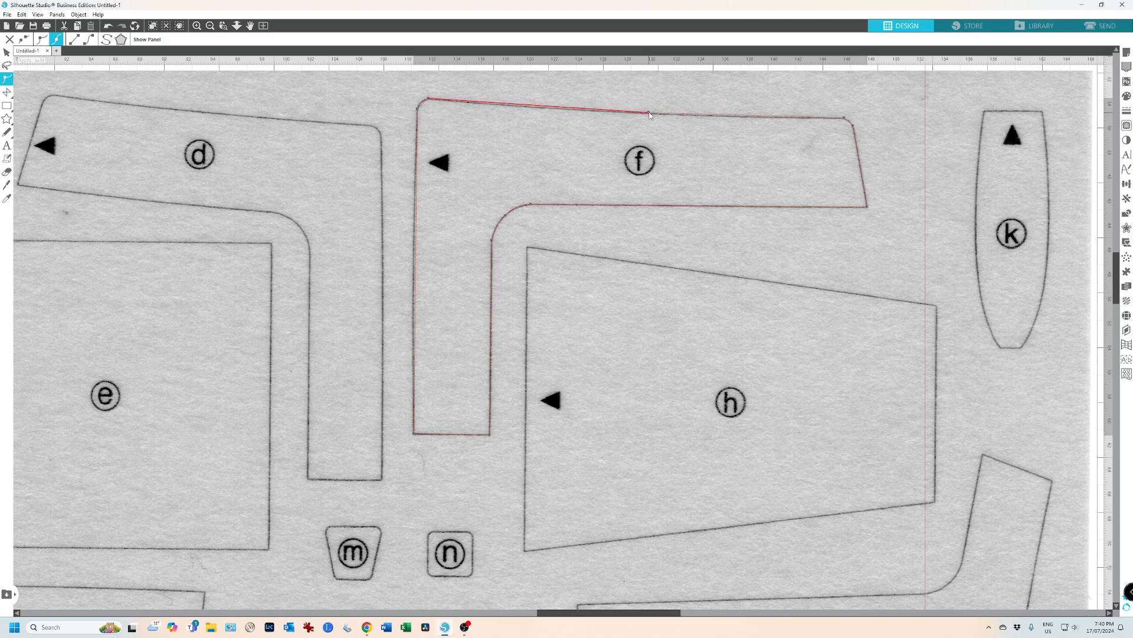
Step: Try making the segment at mask f's upper mid-edge point a curve again, and undo it
right_click(650, 114)
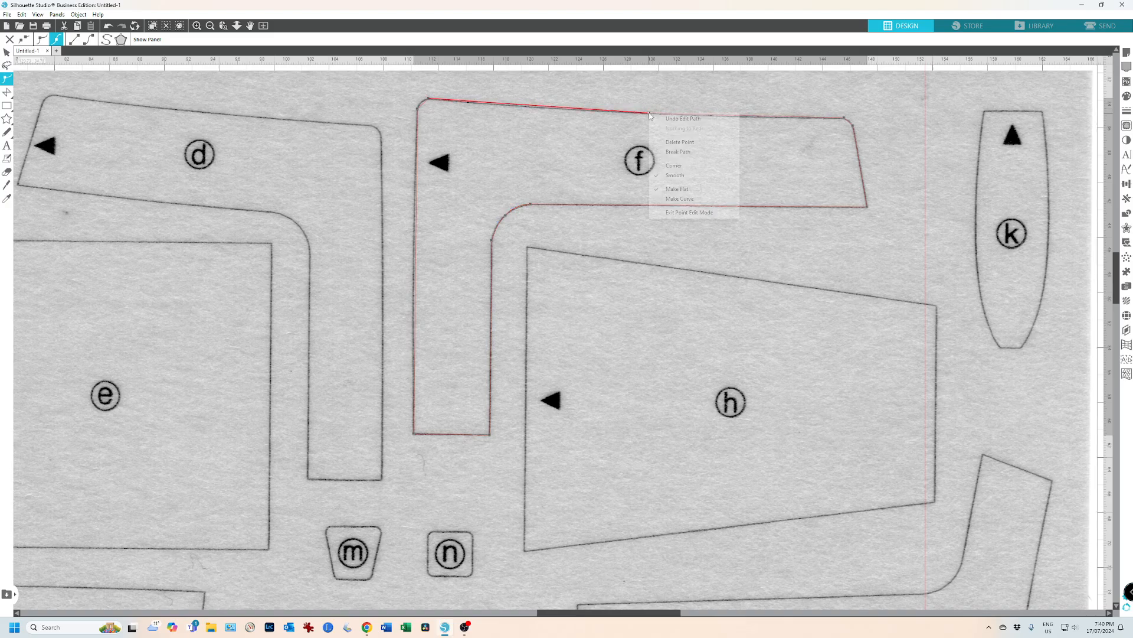
left_click(679, 199)
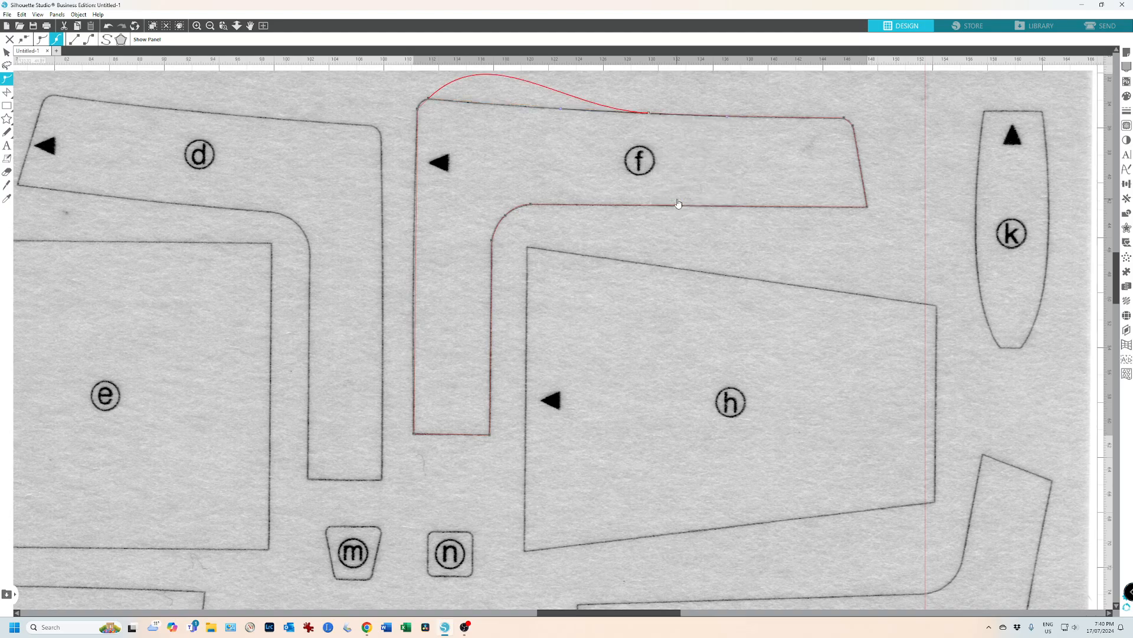
key("i")
key("ctrl+z")
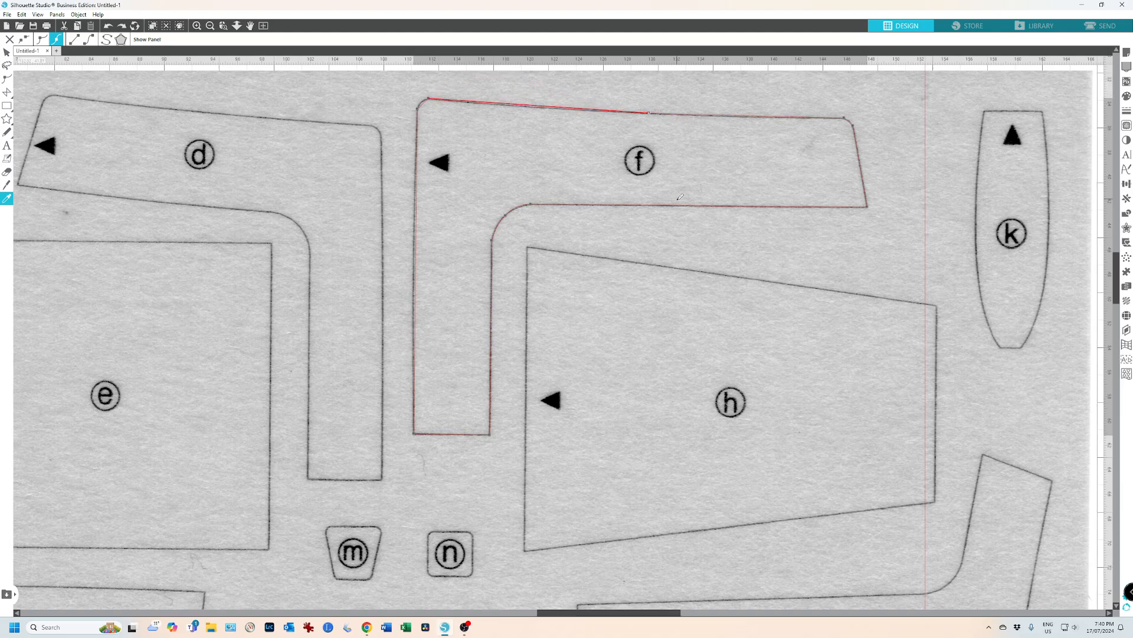
key("a")
Step: Select the end point of mask f's upper edge beside the slanted end and make its segment a curve
left_click(844, 118)
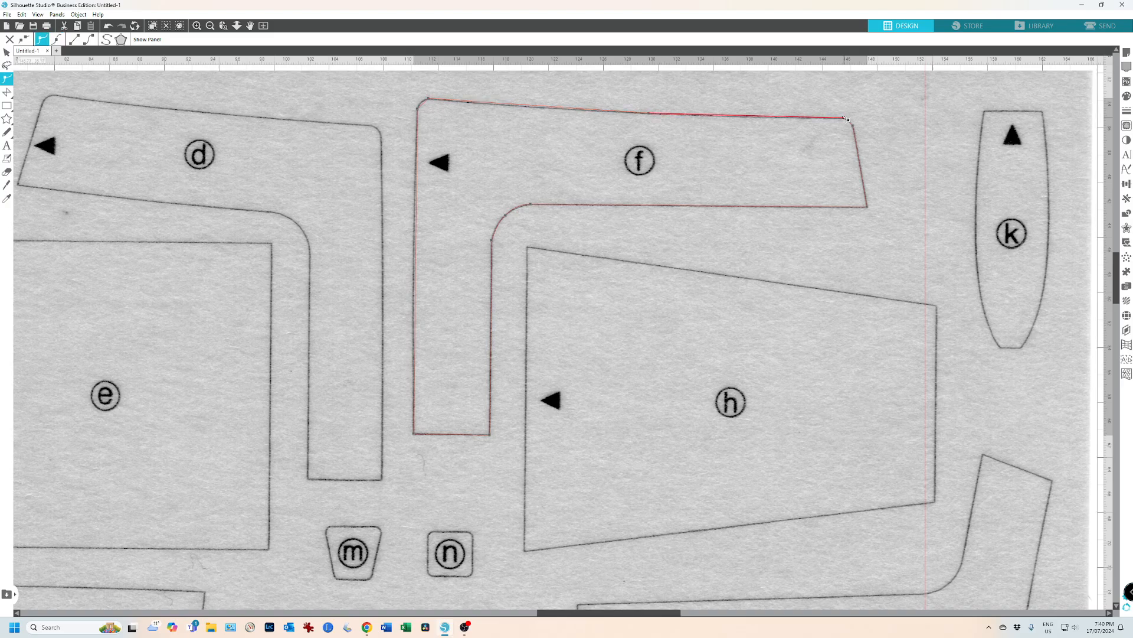
right_click(845, 117)
left_click(871, 202)
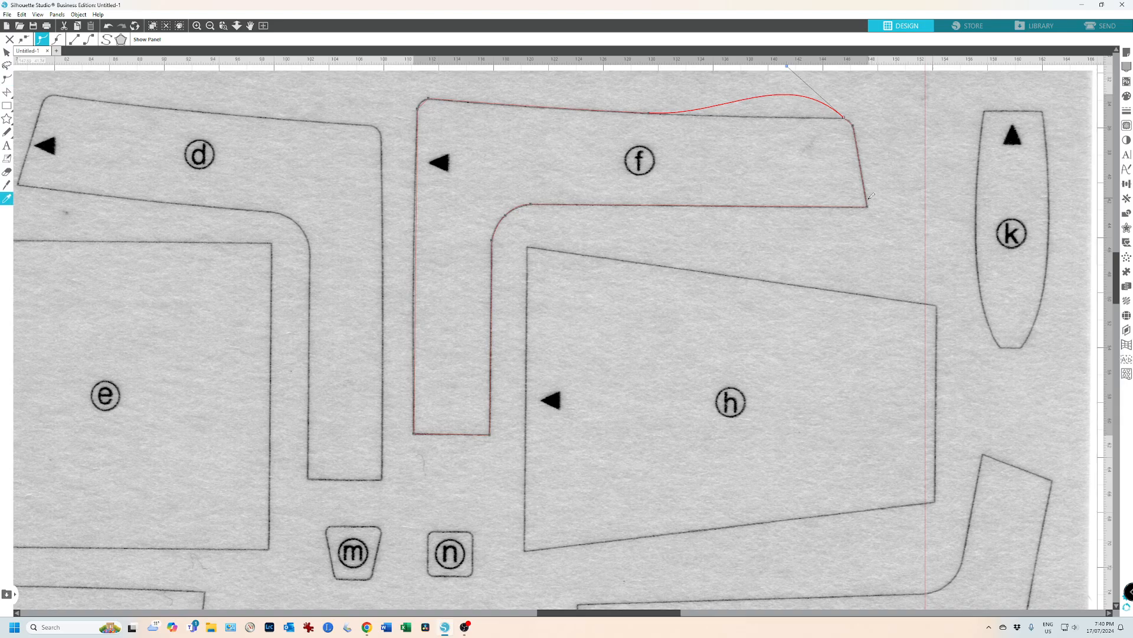
Step: Undo the curve on mask f's upper edge, then add a point on its rounded upper-left corner and make that segment a curve
key("ctrl+z")
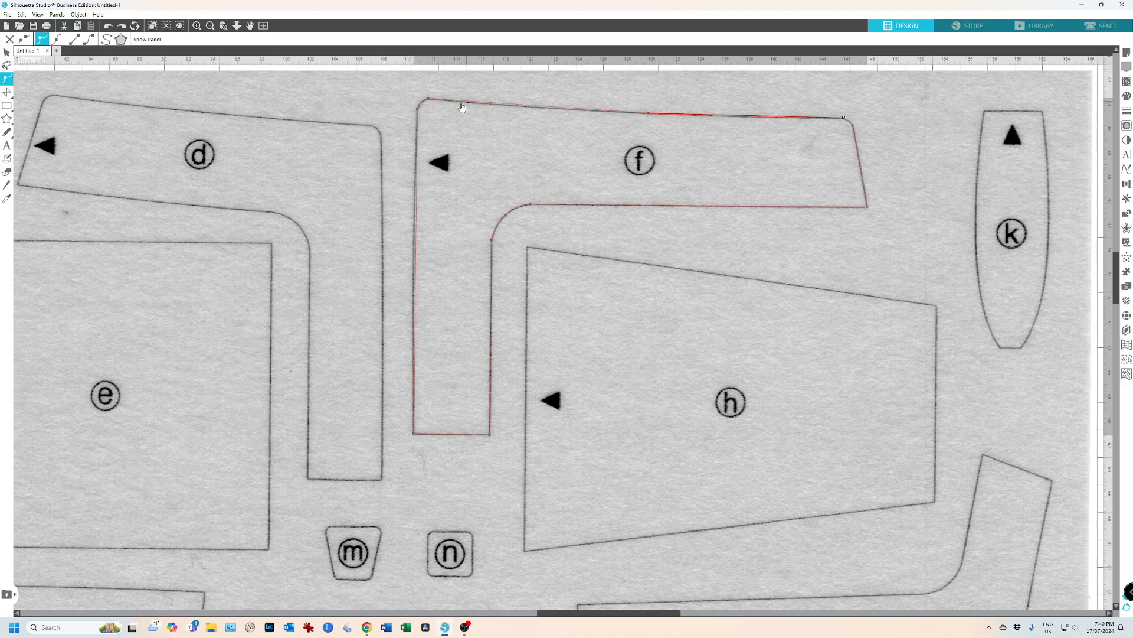
left_click(424, 104)
right_click(424, 103)
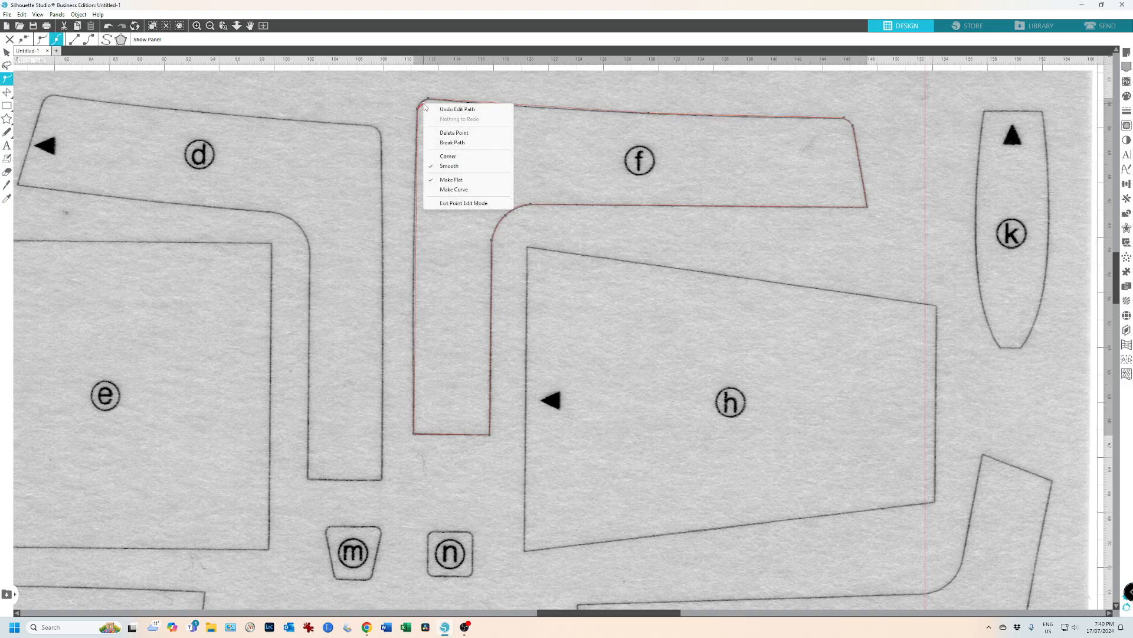
left_click(457, 189)
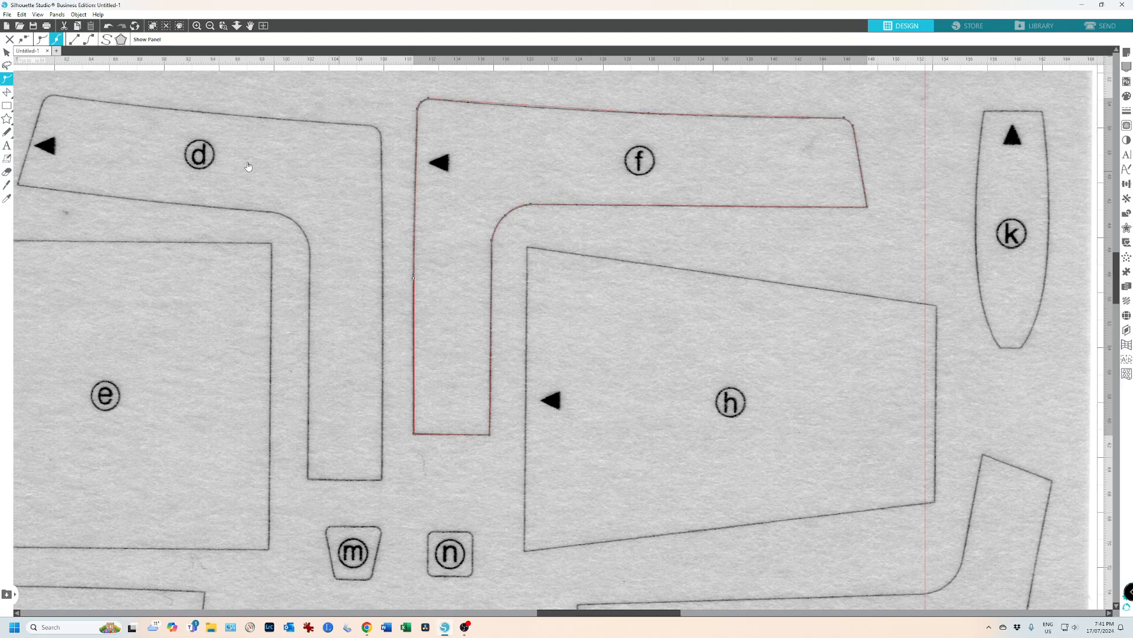
Step: Start a polygon outline for mask h at its upper-left corner
mouse_move(8, 93)
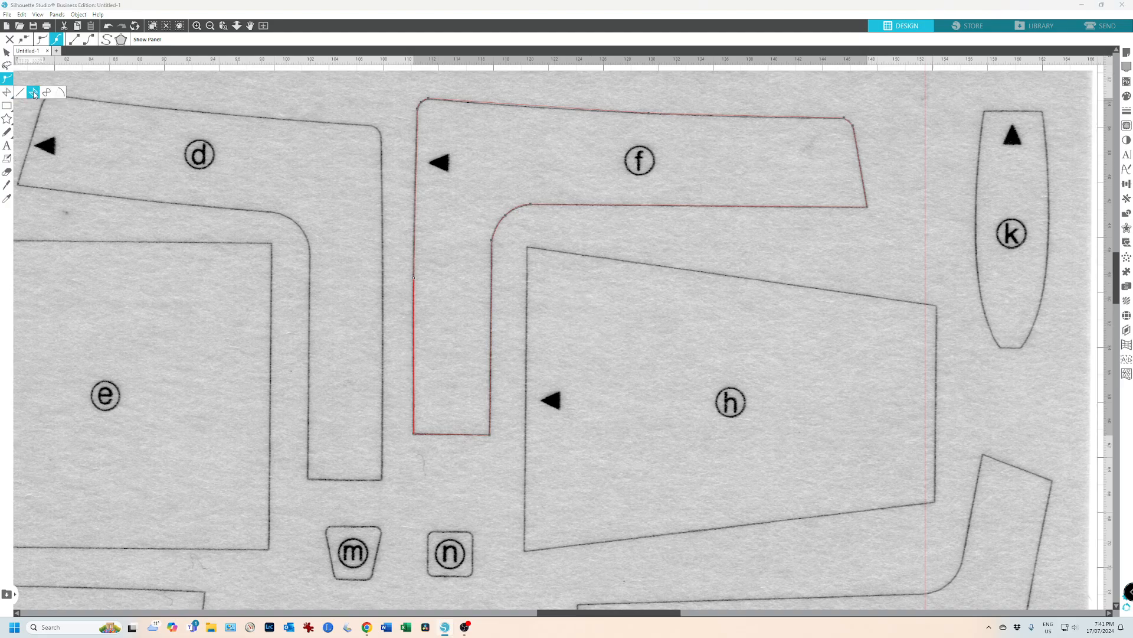
left_click(20, 93)
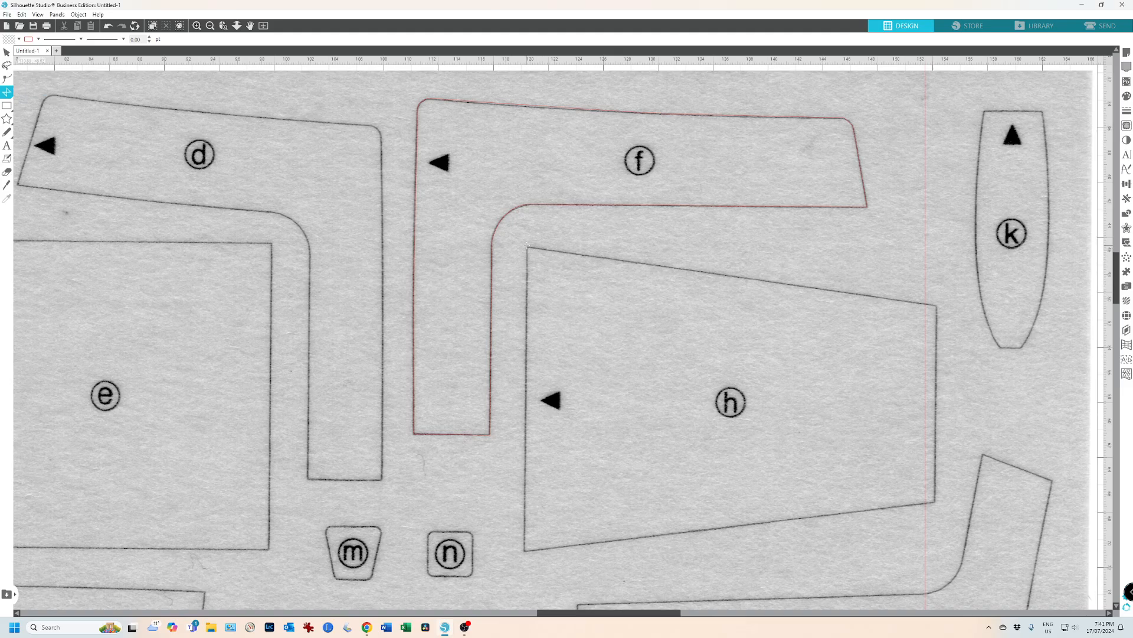
left_click(528, 247)
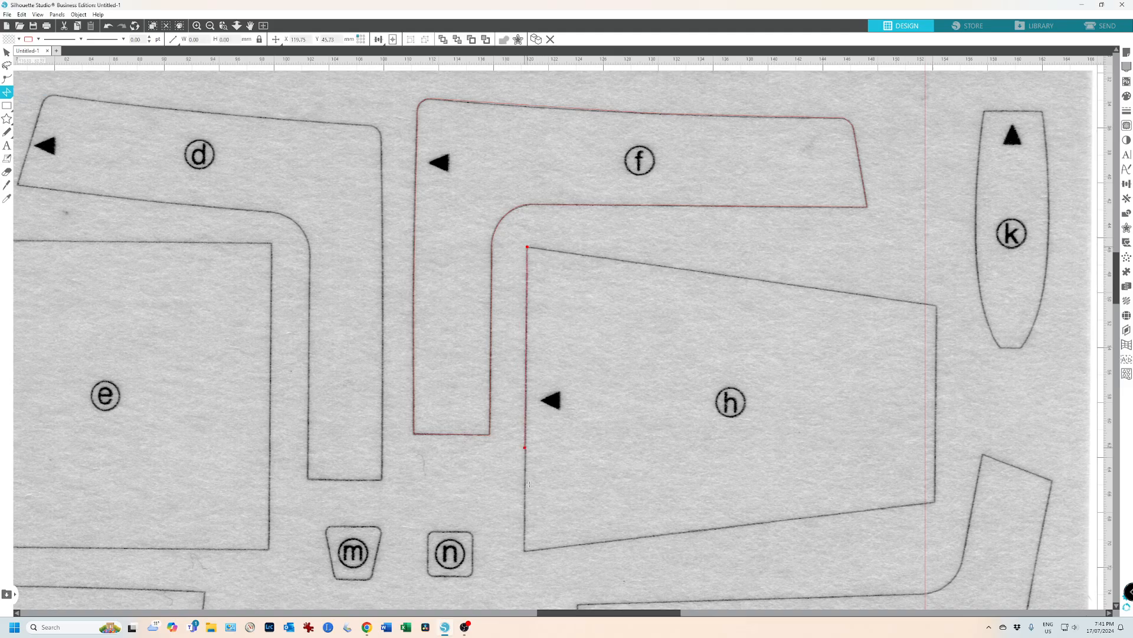
left_click(524, 551)
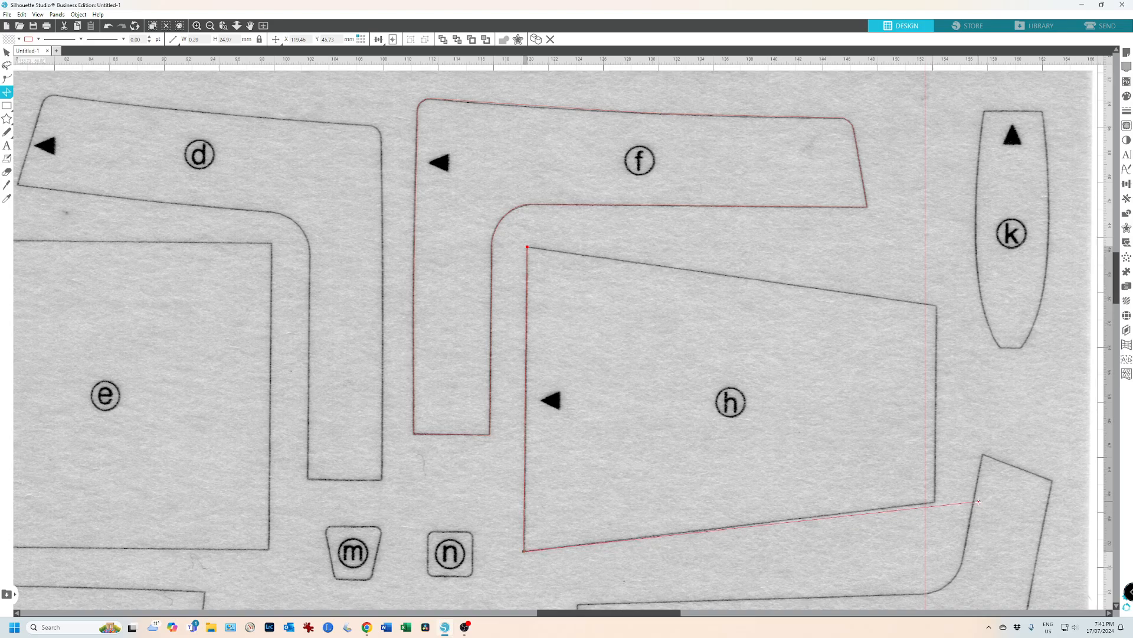
left_click(936, 501)
left_click(960, 320)
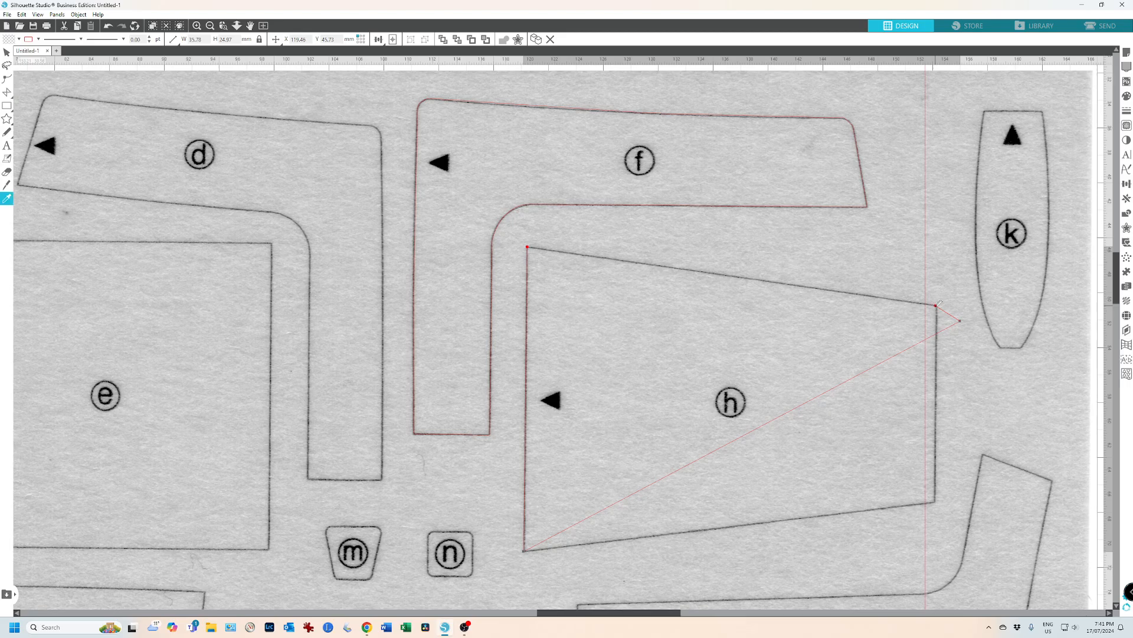
key("ctrl+z")
key("ctrl+z")
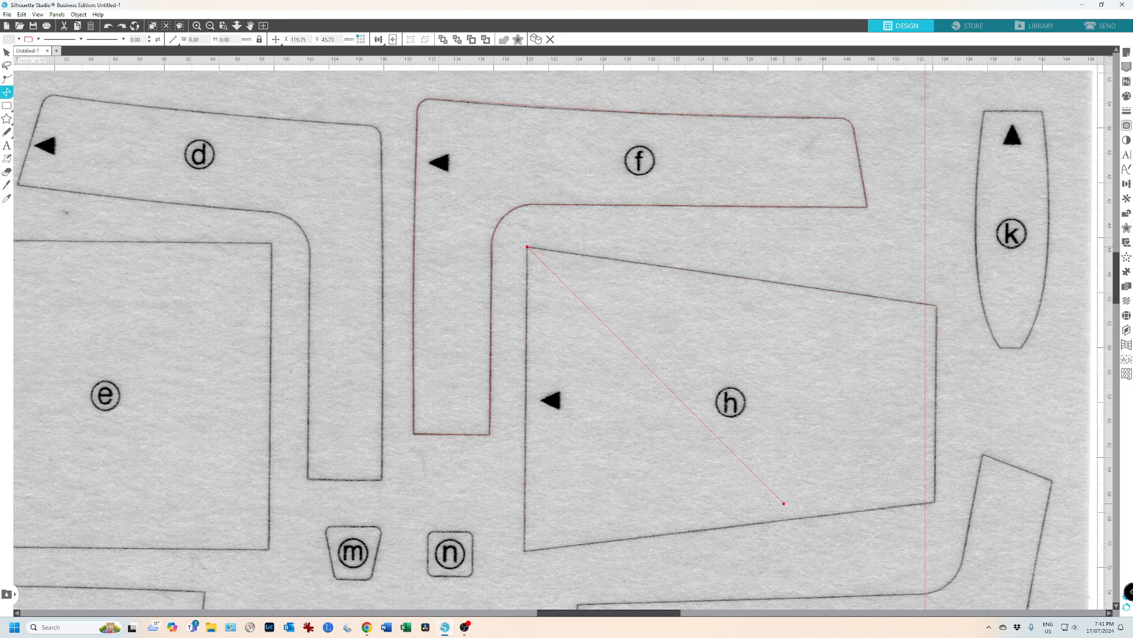
Step: Trace mask h's outline with straight segments through its lower-left, lower-right and upper-right corners
left_click(525, 551)
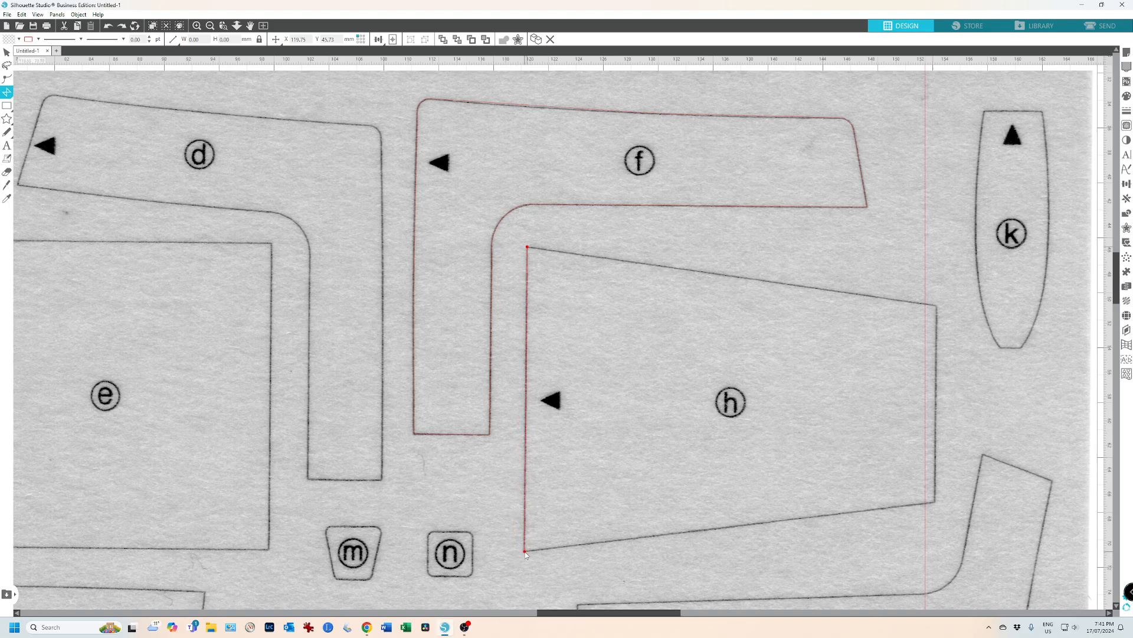
left_click(934, 501)
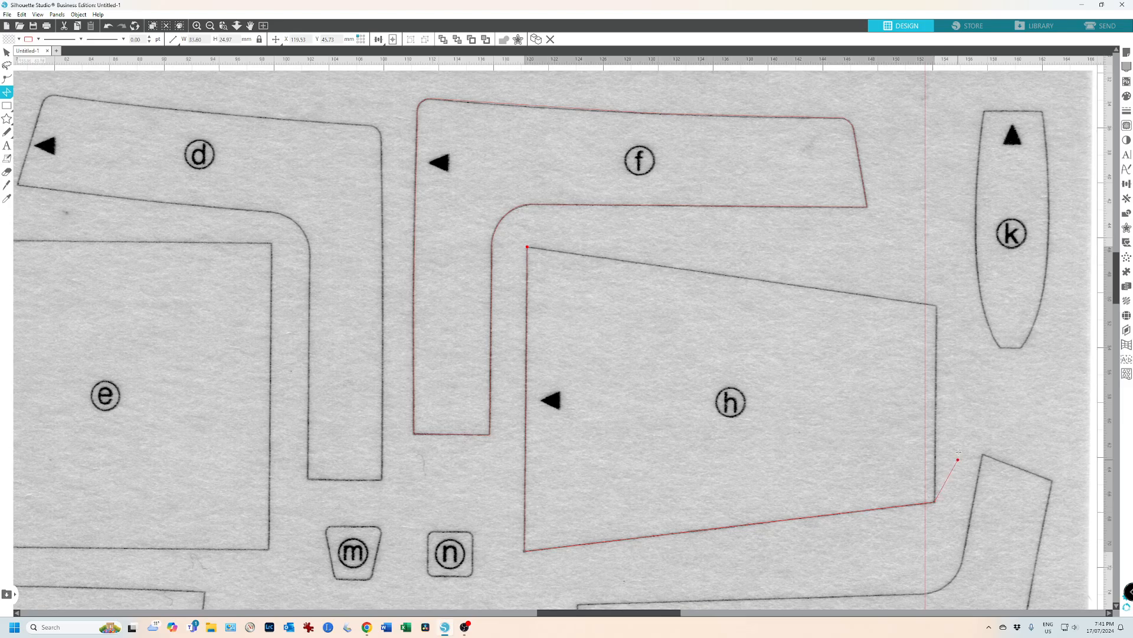
left_click(937, 305)
Step: Trace mask d as a closed polygon, placing points at its sharp corners and at both ends of each rounded bend
left_click(373, 125)
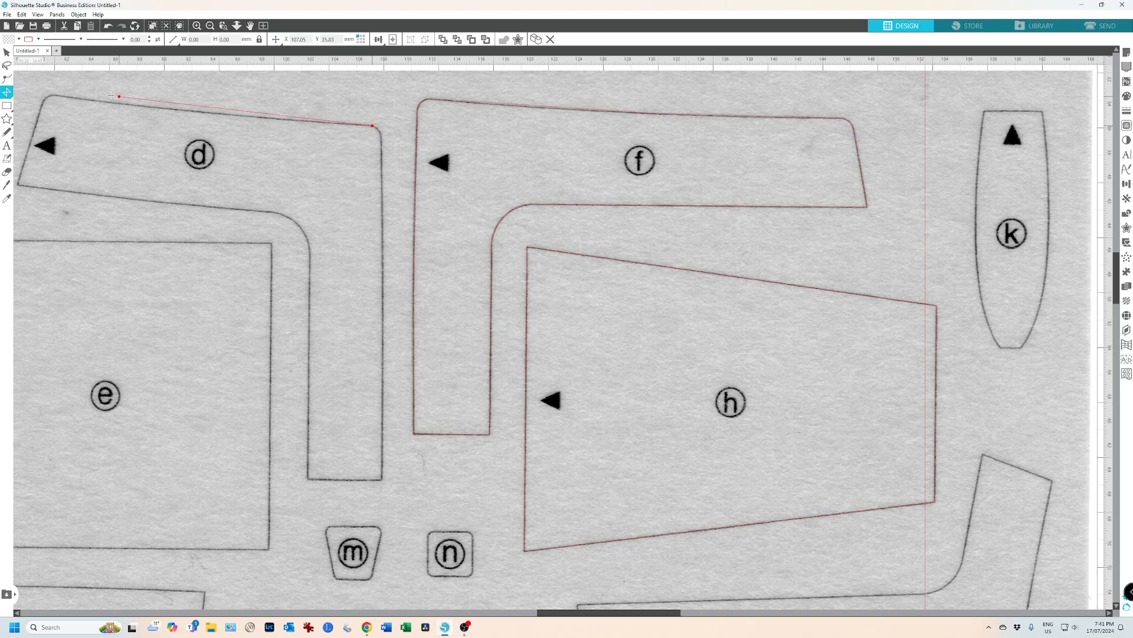
left_click(55, 95)
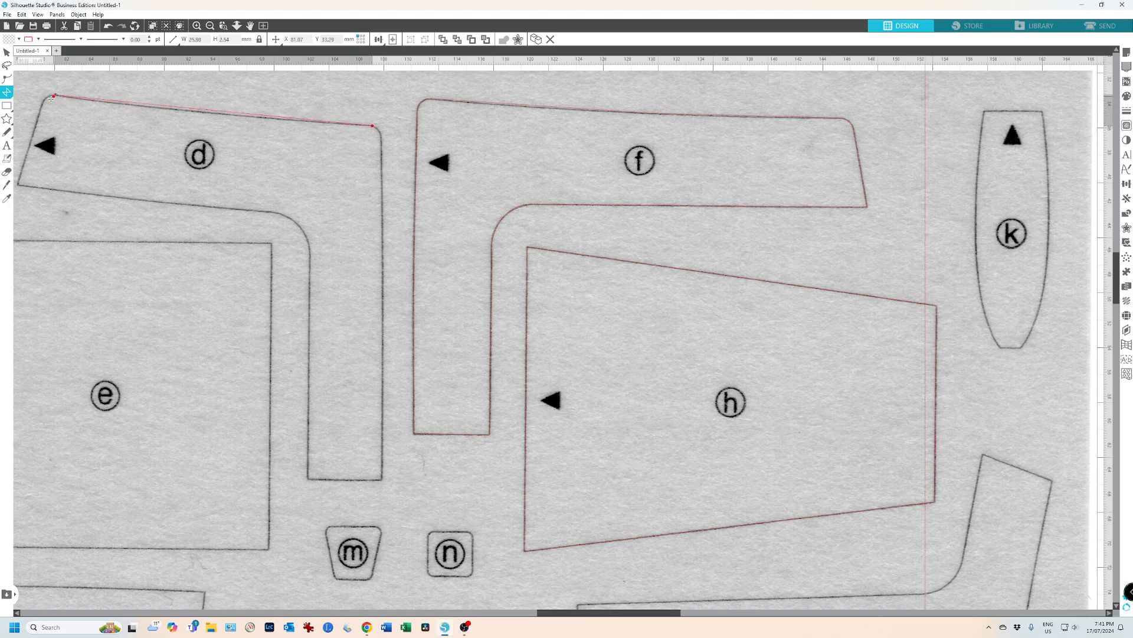
left_click(43, 101)
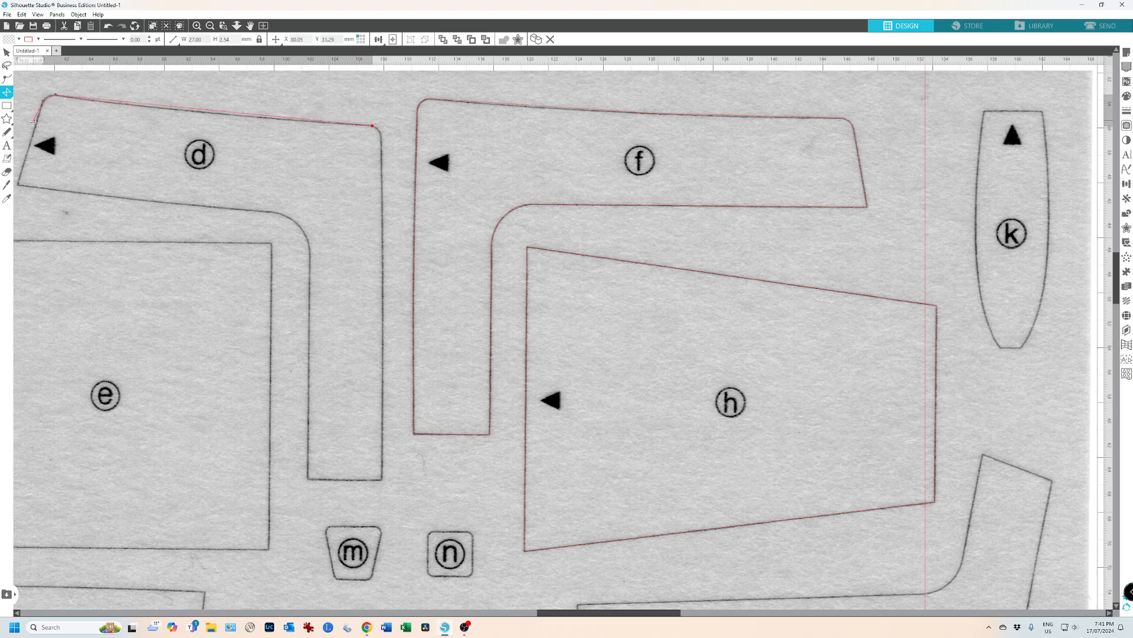
left_click(19, 185)
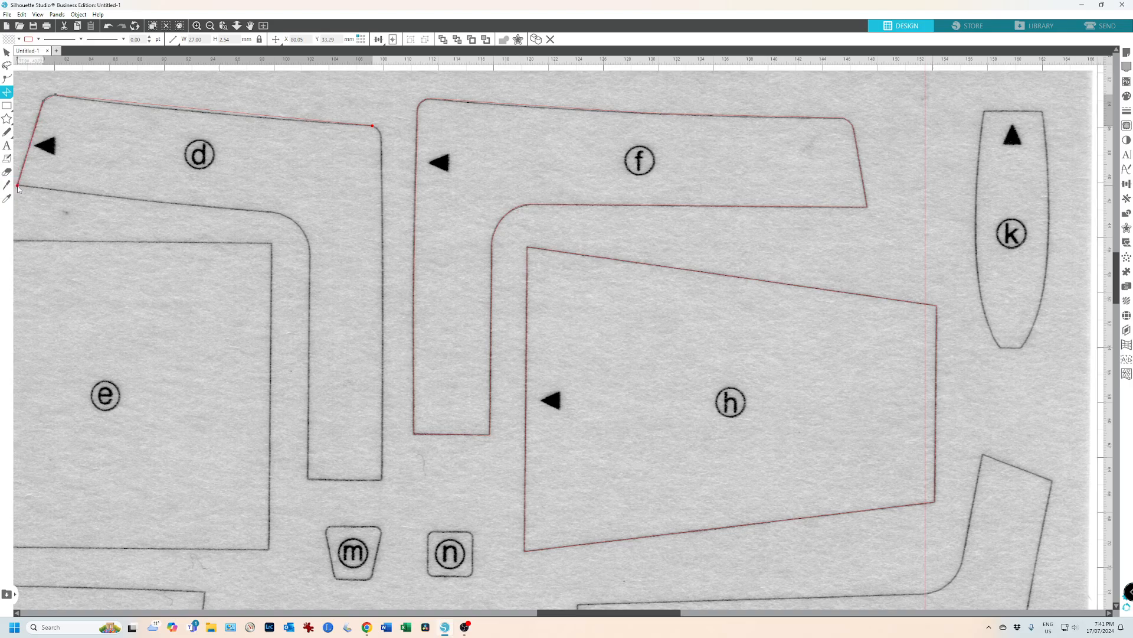
left_click(278, 213)
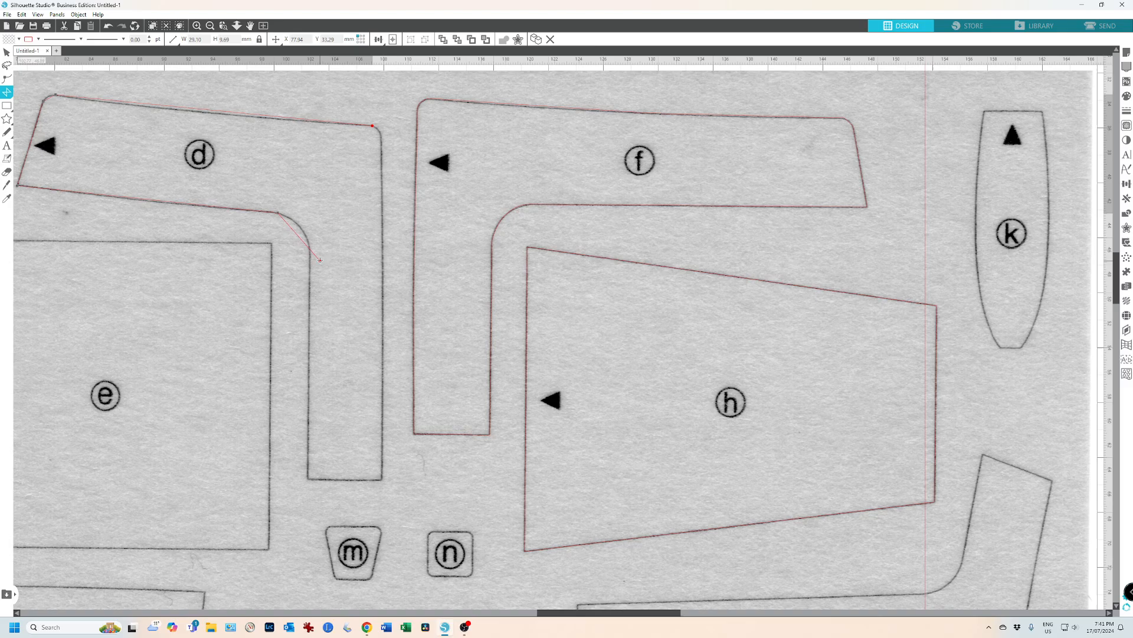
left_click(308, 244)
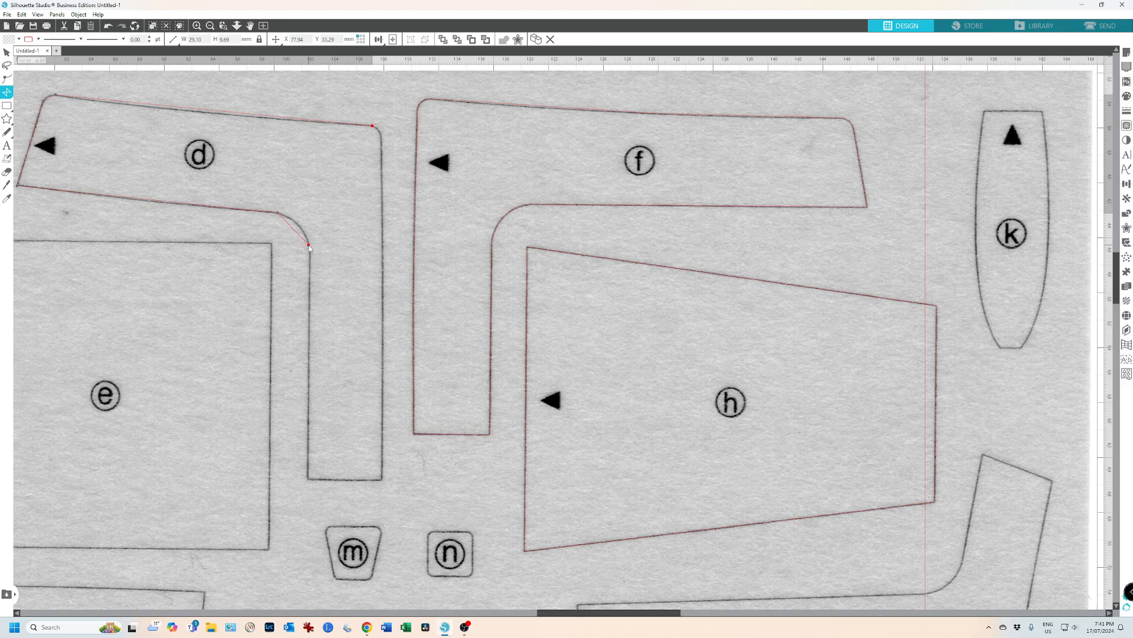
left_click(308, 478)
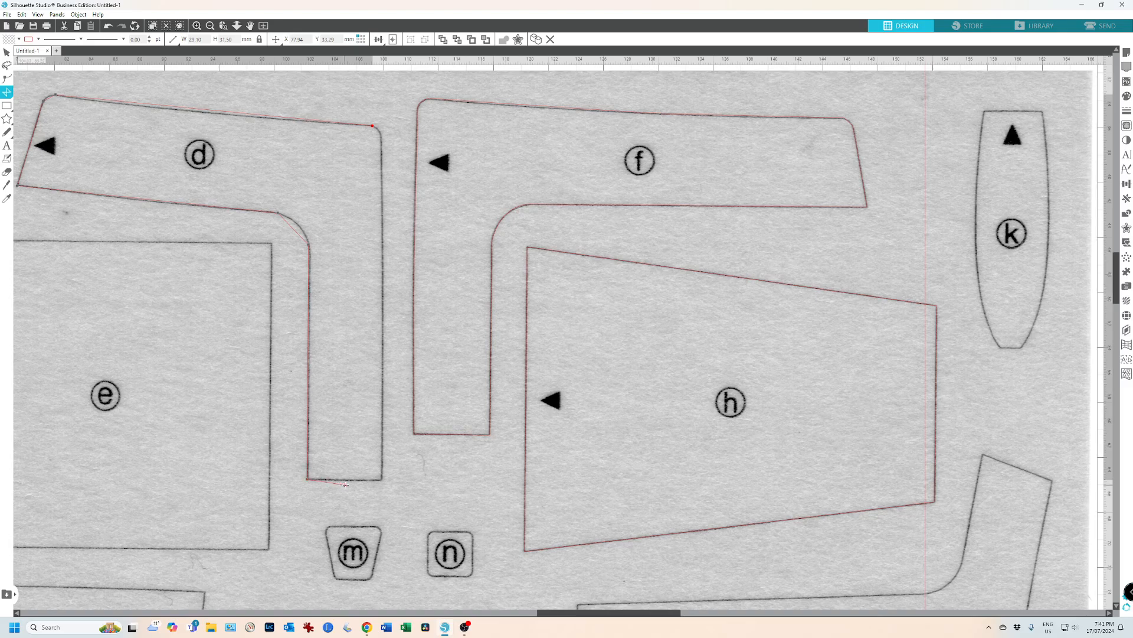
left_click(382, 480)
left_click(6, 79)
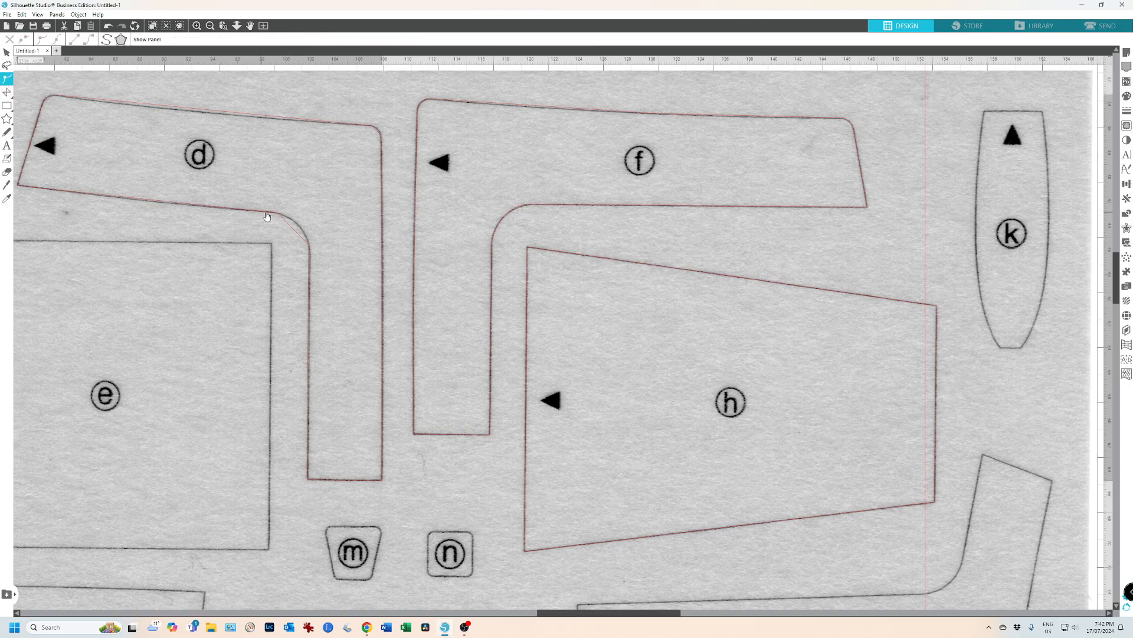
left_click_drag(296, 233, 294, 231)
left_click(297, 231)
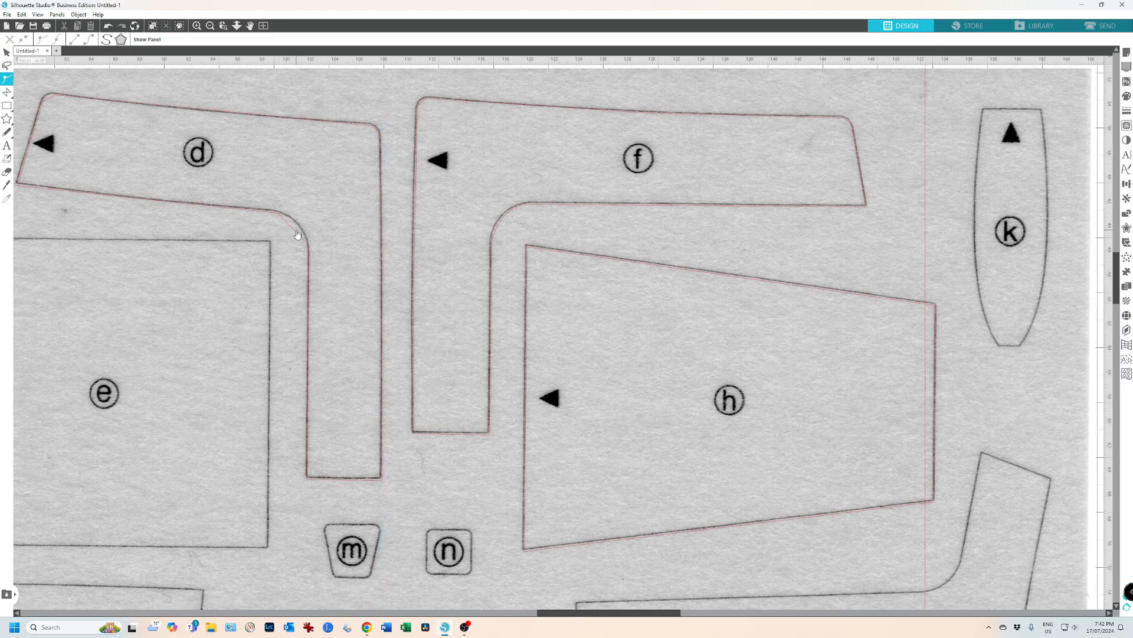
key("ctrl+z")
key("ctrl+z")
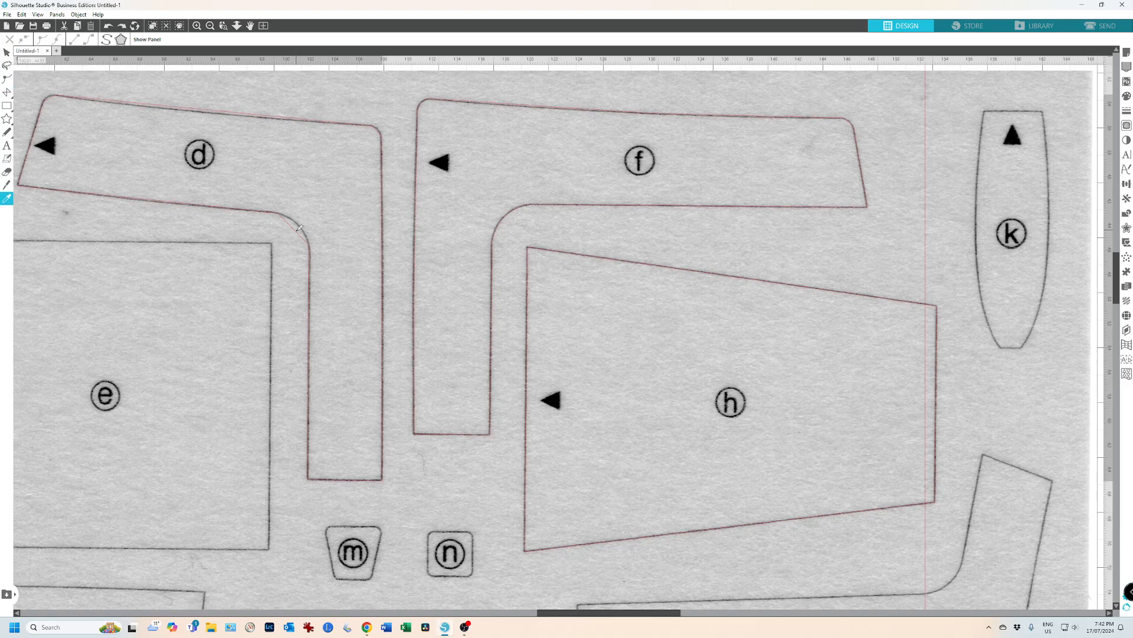
Step: Add a point midway along mask d's inner bend, place it on the printed line and make its segment a curve
key("ctrl+e")
left_click(295, 231)
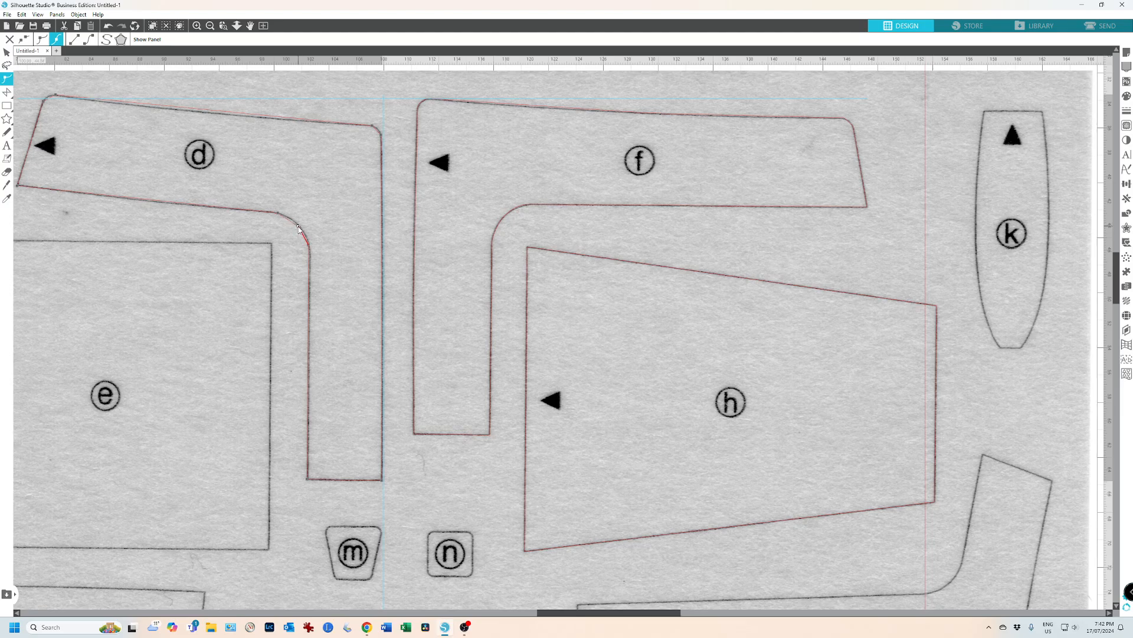
right_click(299, 227)
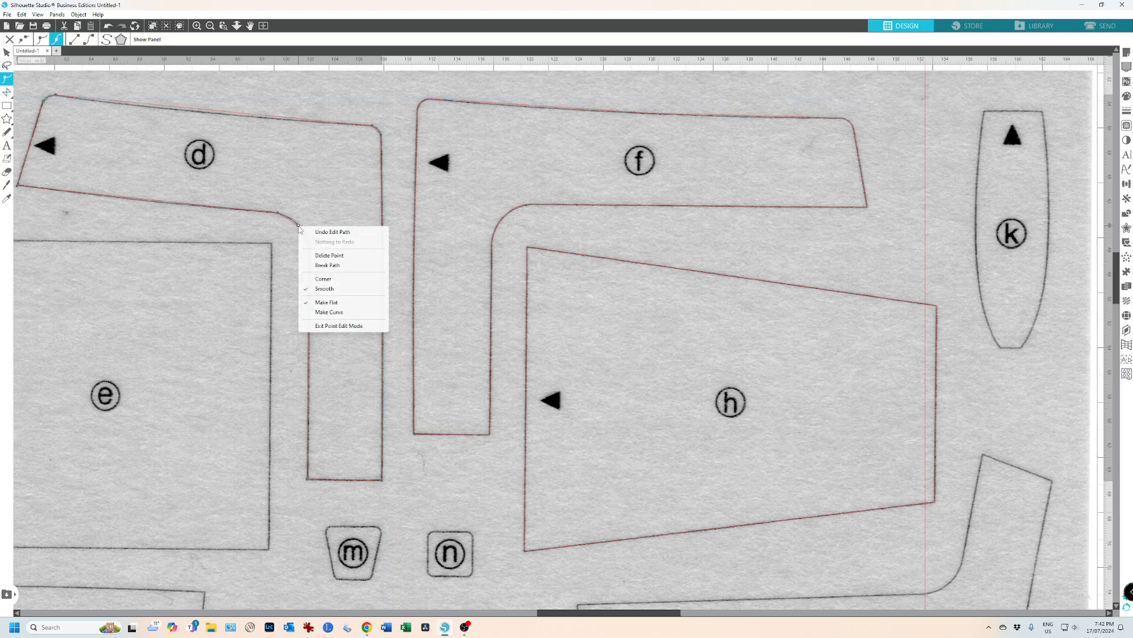
left_click(328, 313)
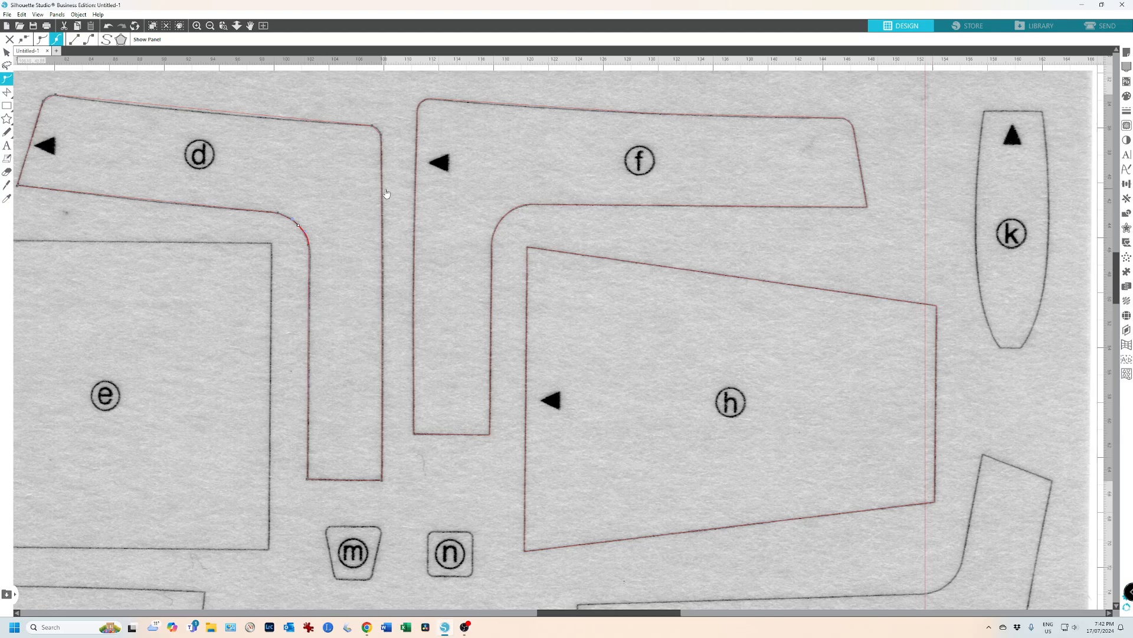
Step: Fit mask d's upper edge to the print with a mid-edge point, and make a new point's segment on the upper-right corner a curve
left_click(235, 115)
left_click(378, 130)
right_click(377, 129)
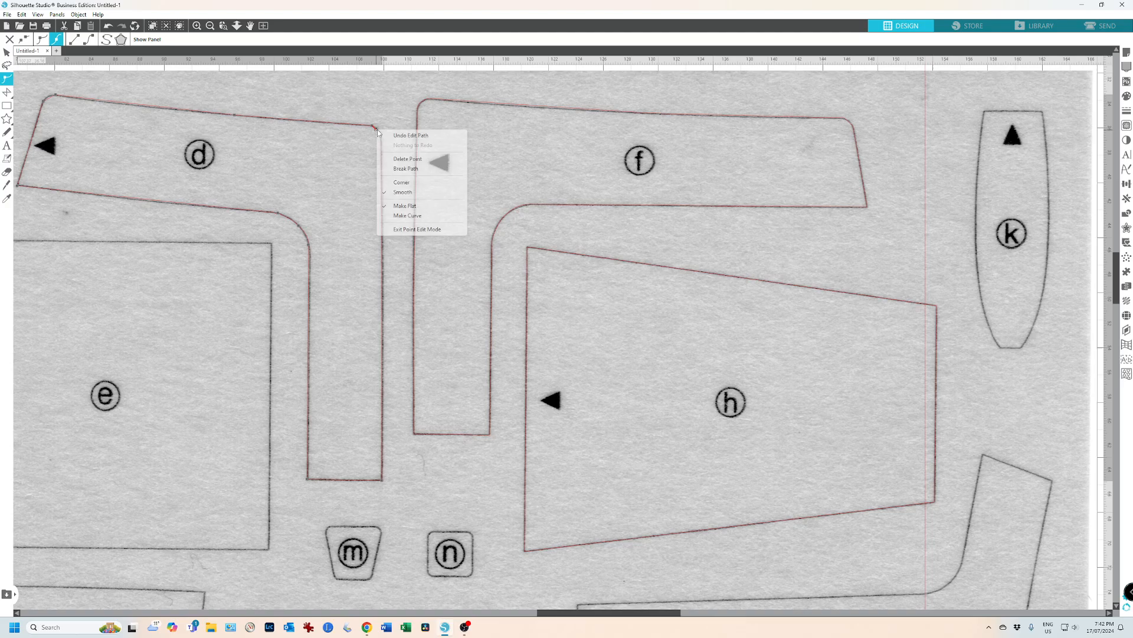
left_click(405, 216)
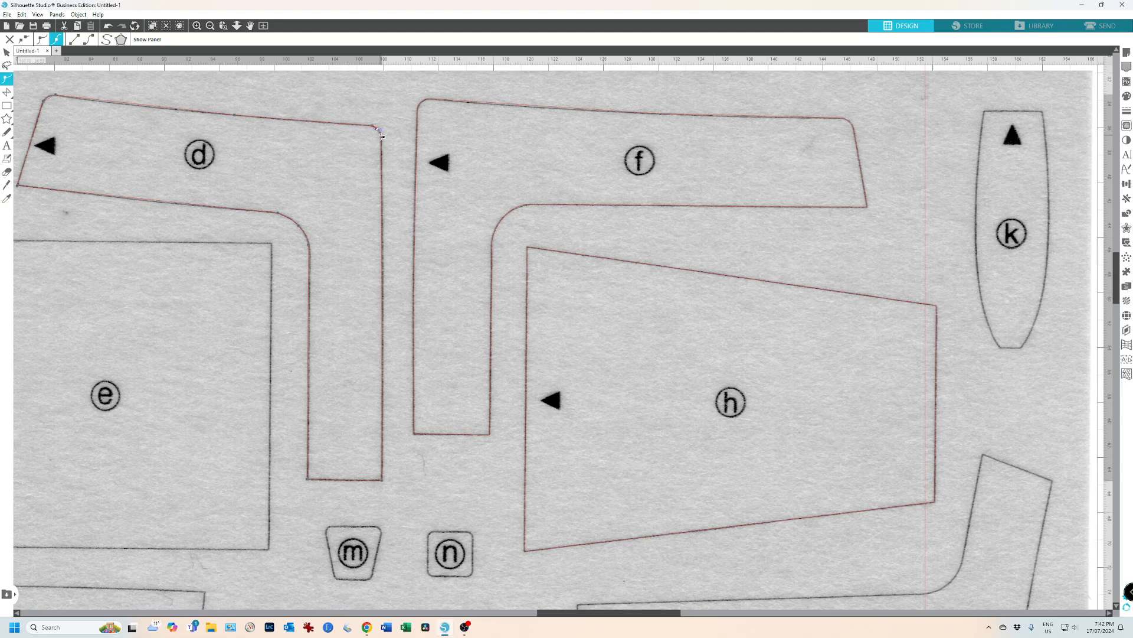
Step: Adjust the points and curve handles of mask d's rounded upper-right corner to follow the printed line
scroll(382, 135, "up", 10)
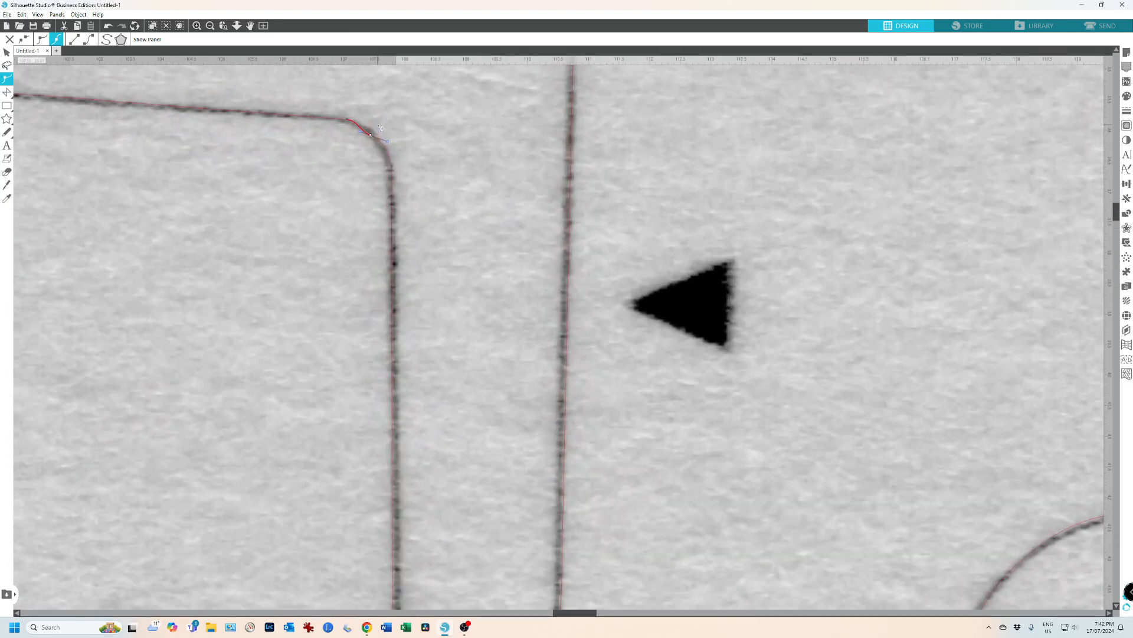
scroll(381, 127, "up", 3)
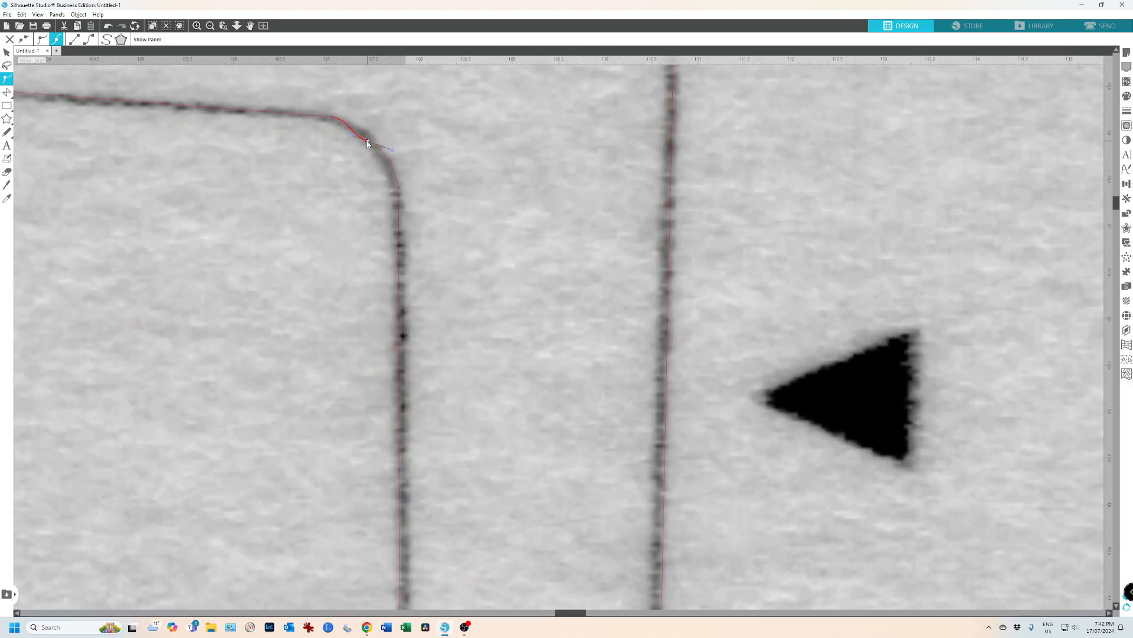
left_click_drag(367, 143, 371, 140)
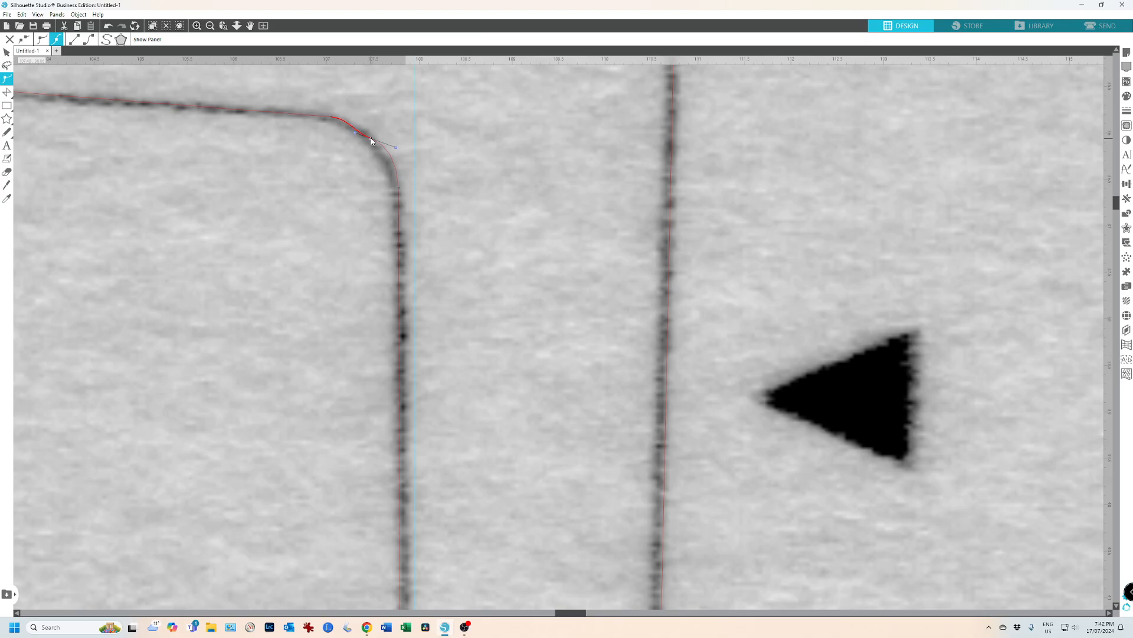
left_click(399, 188)
left_click(394, 164)
left_click(379, 147)
Step: Add a point on mask d's rounded upper-left corner, place it on the printed line and make its segment a curve
scroll(405, 218, "up", 3)
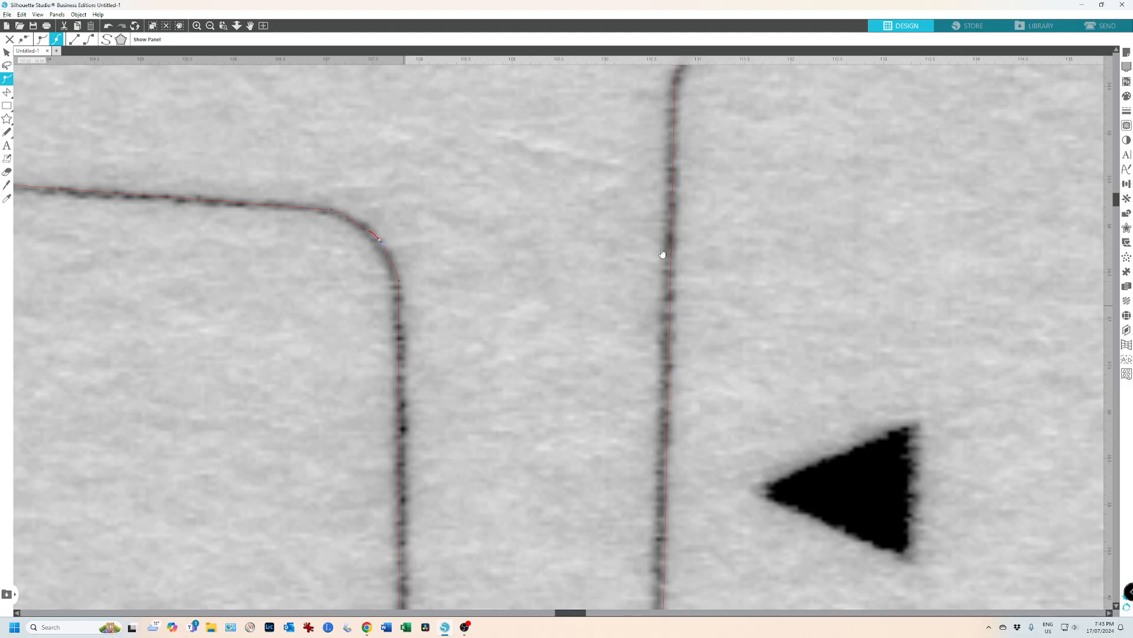
left_click(210, 26)
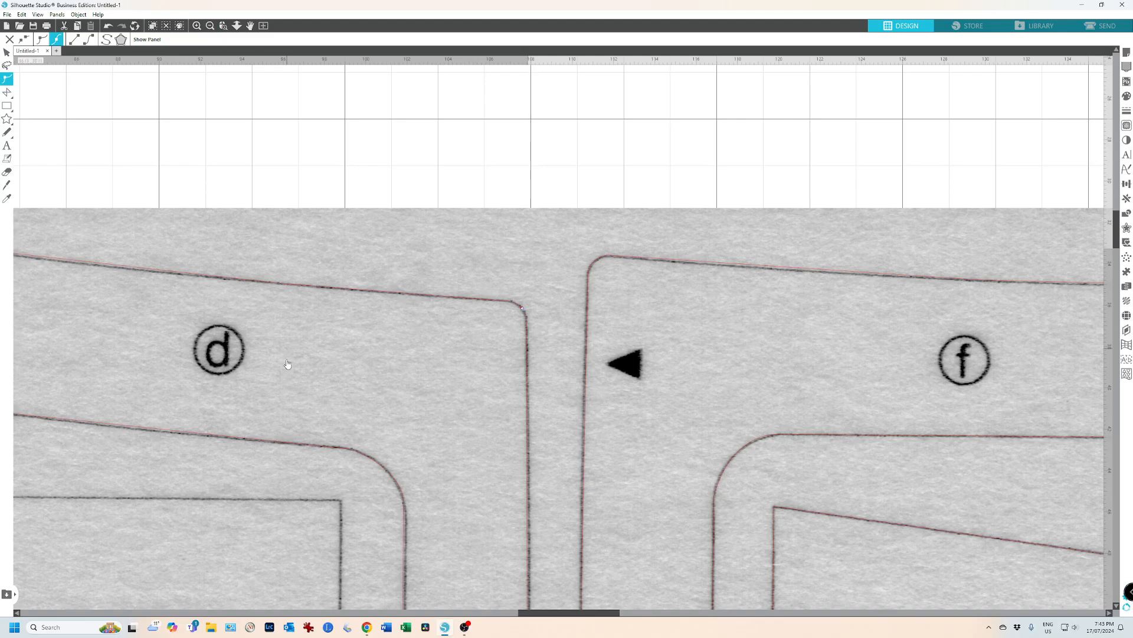
left_click_drag(563, 613, 516, 619)
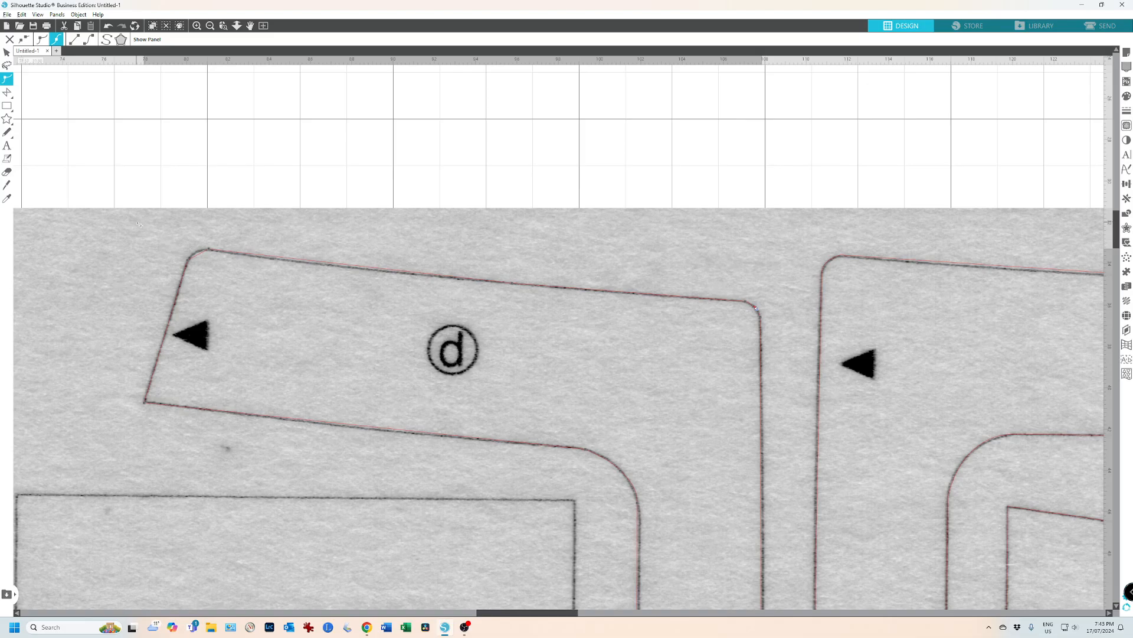
scroll(142, 214, "up", 5)
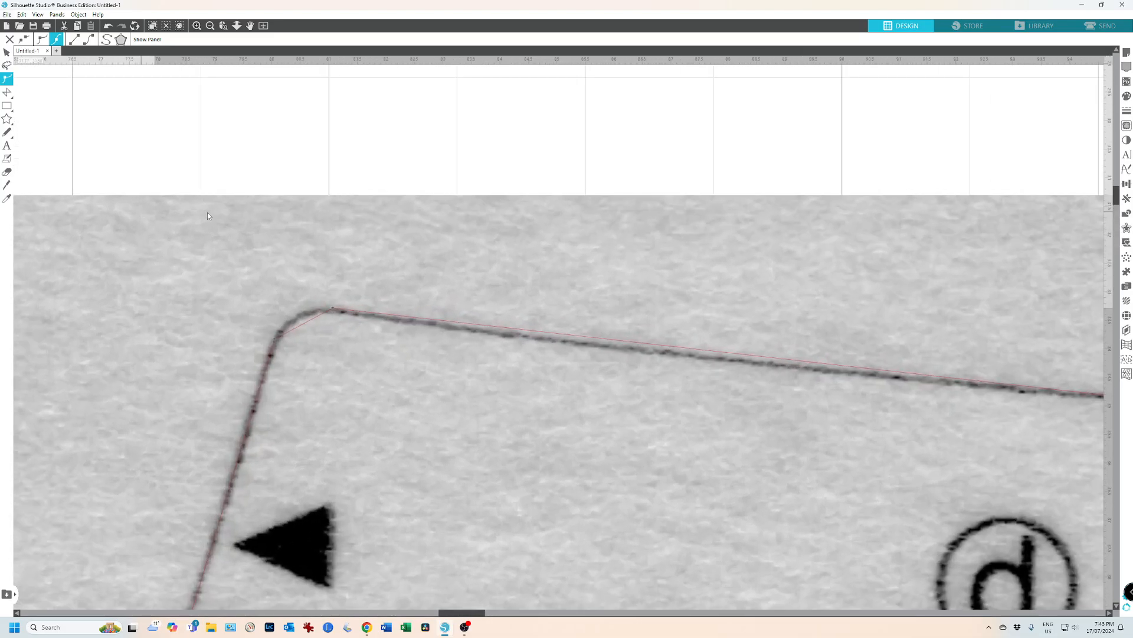
left_click(307, 321)
right_click(300, 315)
left_click(330, 401)
Step: Add a point on mask d's upper edge between the upper-left corner and the mid-edge point, placing it on the printed line
left_click(332, 310)
left_click(657, 348)
left_click(210, 26)
left_click(211, 26)
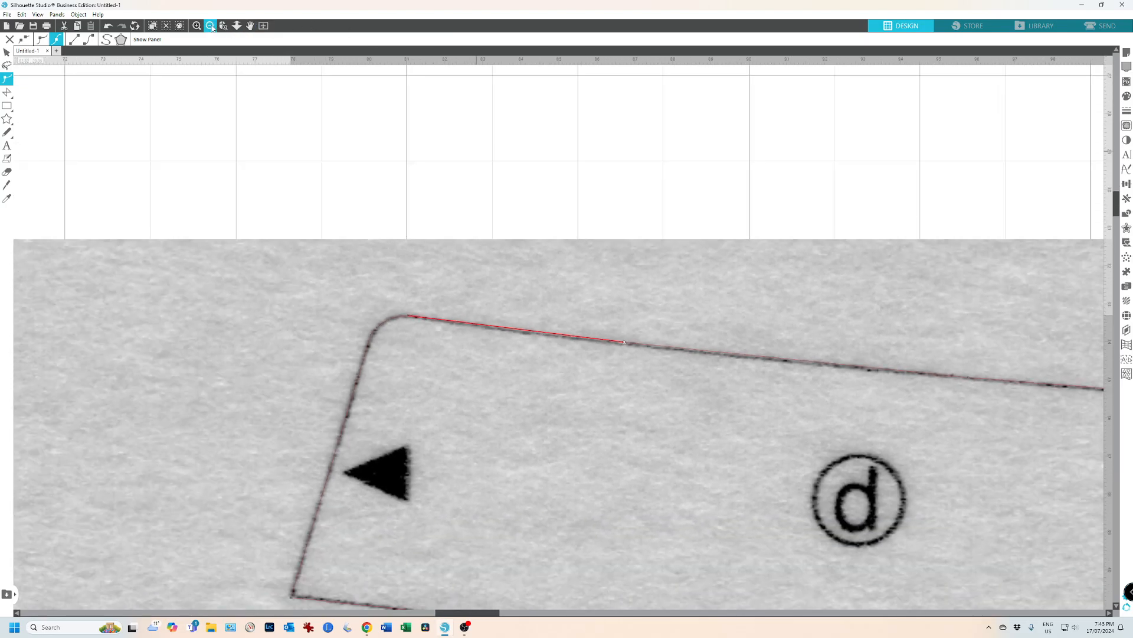
left_click(211, 26)
left_click(210, 26)
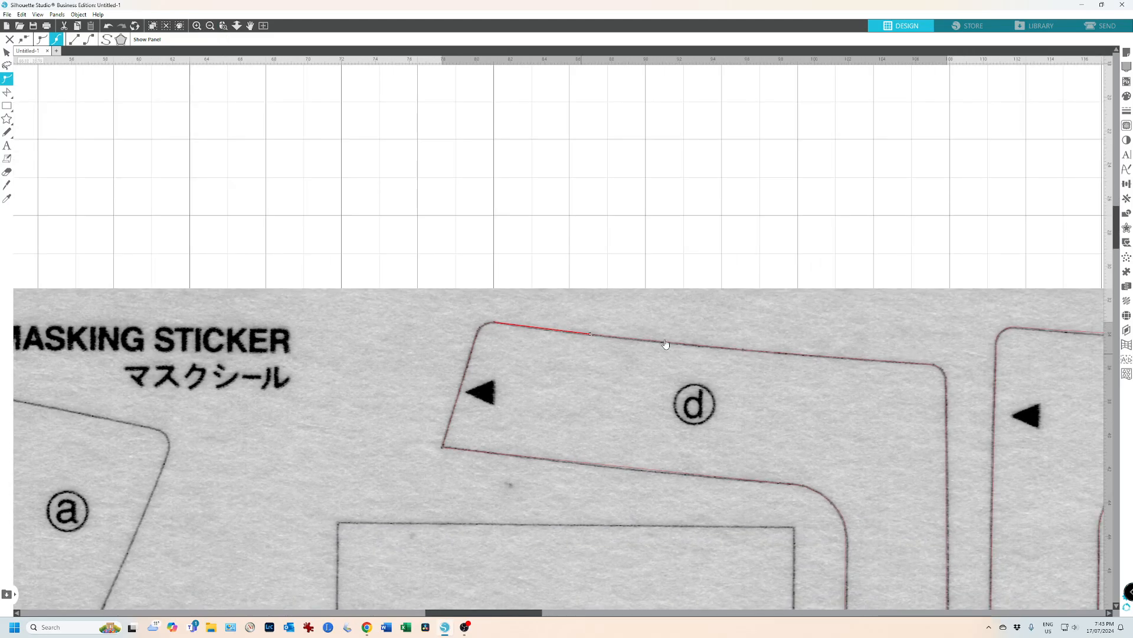
Step: Trace mask e as a closed polygon of about 27 by 25 mm through its four printed corners
scroll(1115, 225, "down", 5)
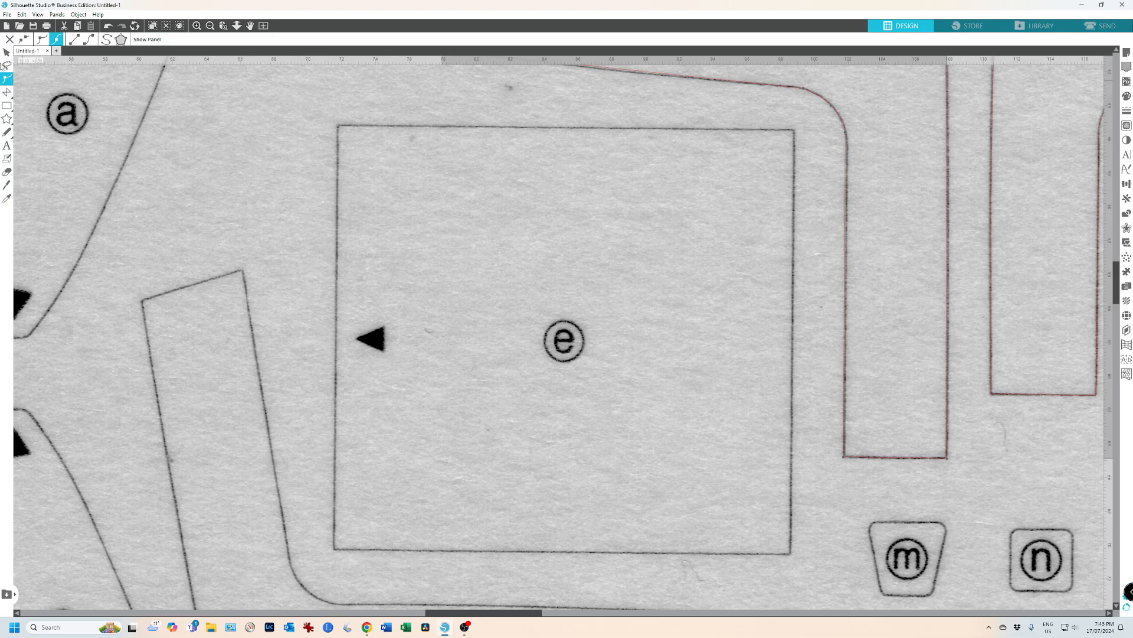
left_click(6, 92)
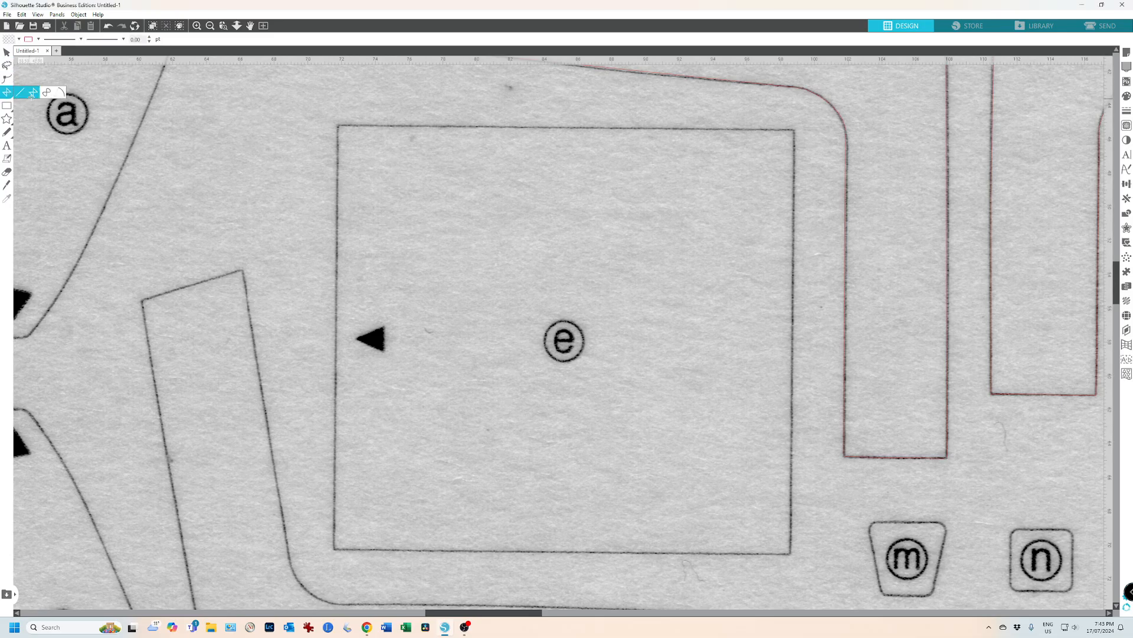
left_click(338, 125)
left_click(334, 548)
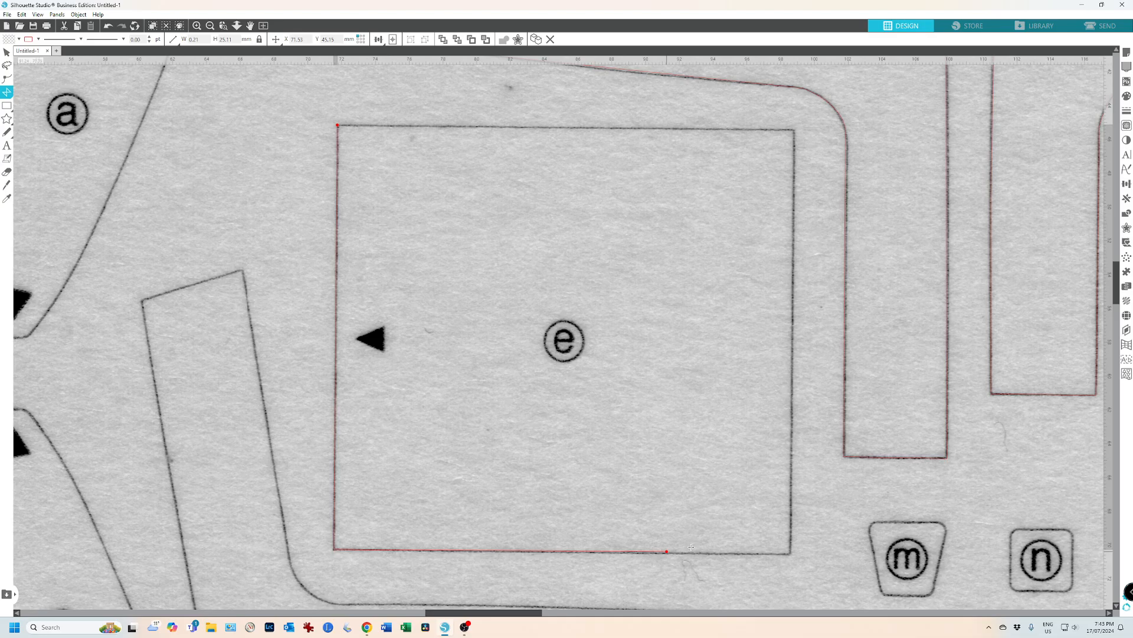
left_click(790, 554)
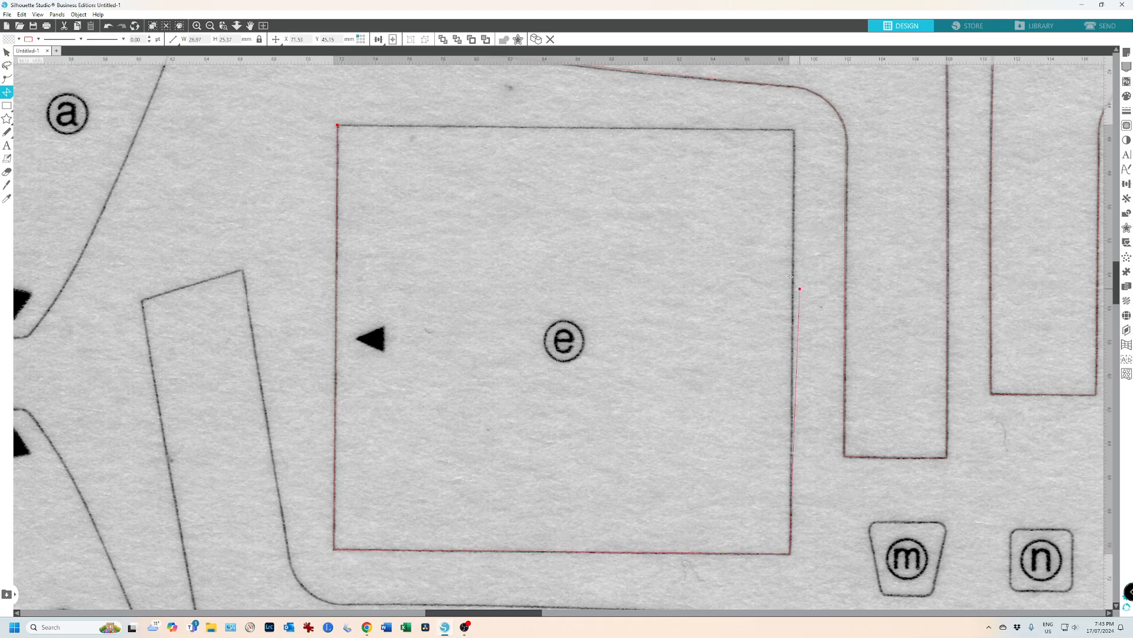
left_click(794, 130)
Step: Trace mask c as a closed polygon of about 33 by 28 mm, bridging rounded corners with straight segments, and start point editing
scroll(232, 314, "down", 3)
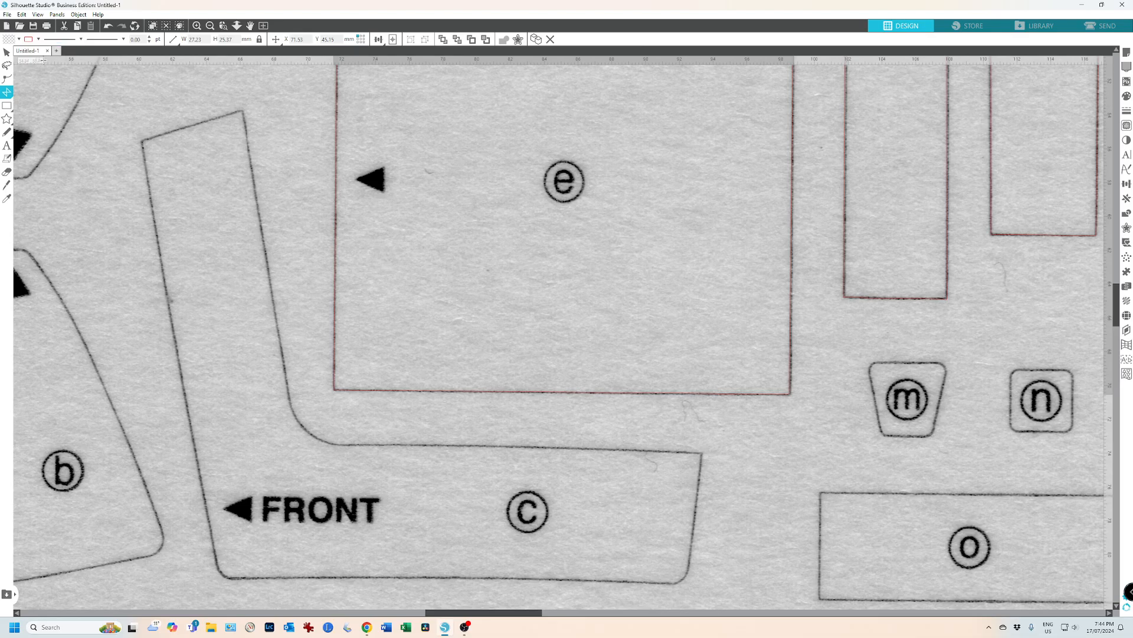
left_click(241, 110)
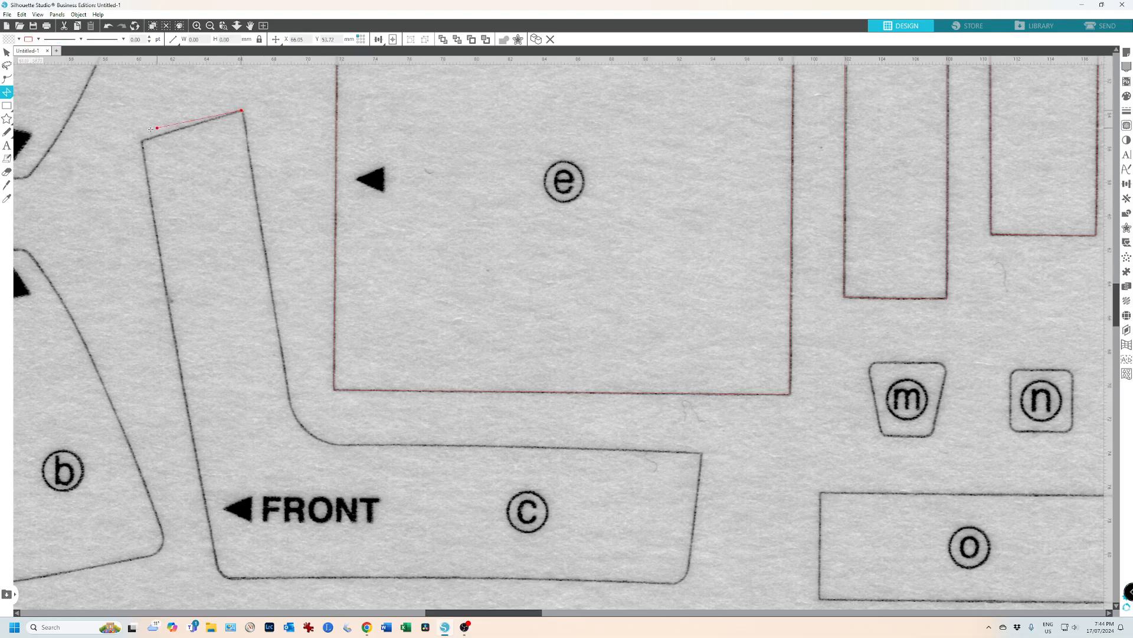
left_click(140, 143)
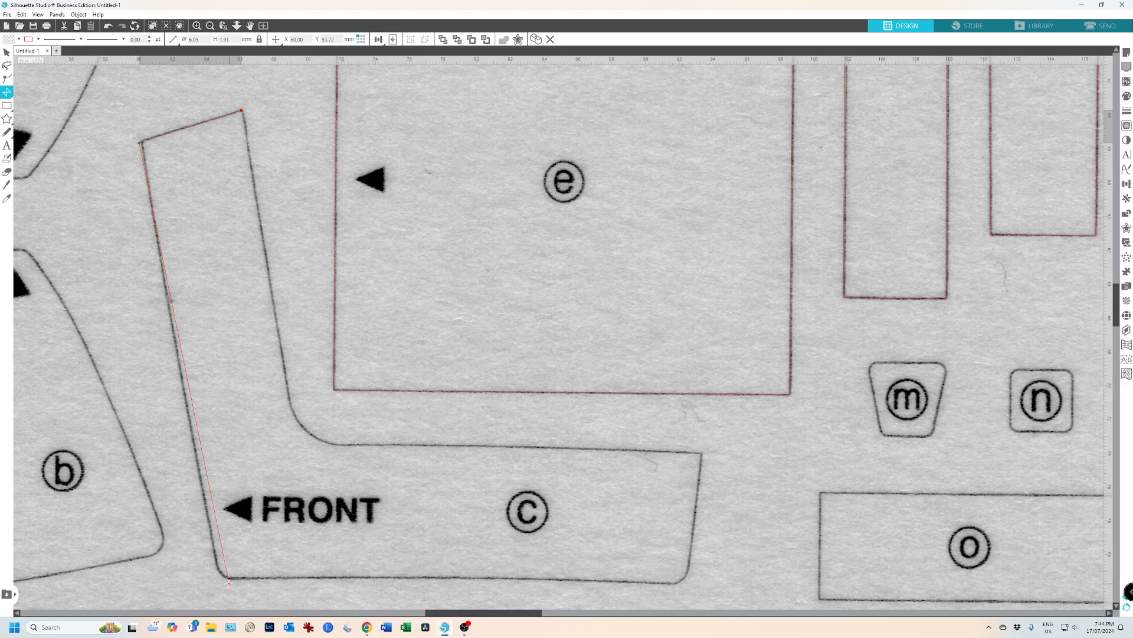
left_click(219, 570)
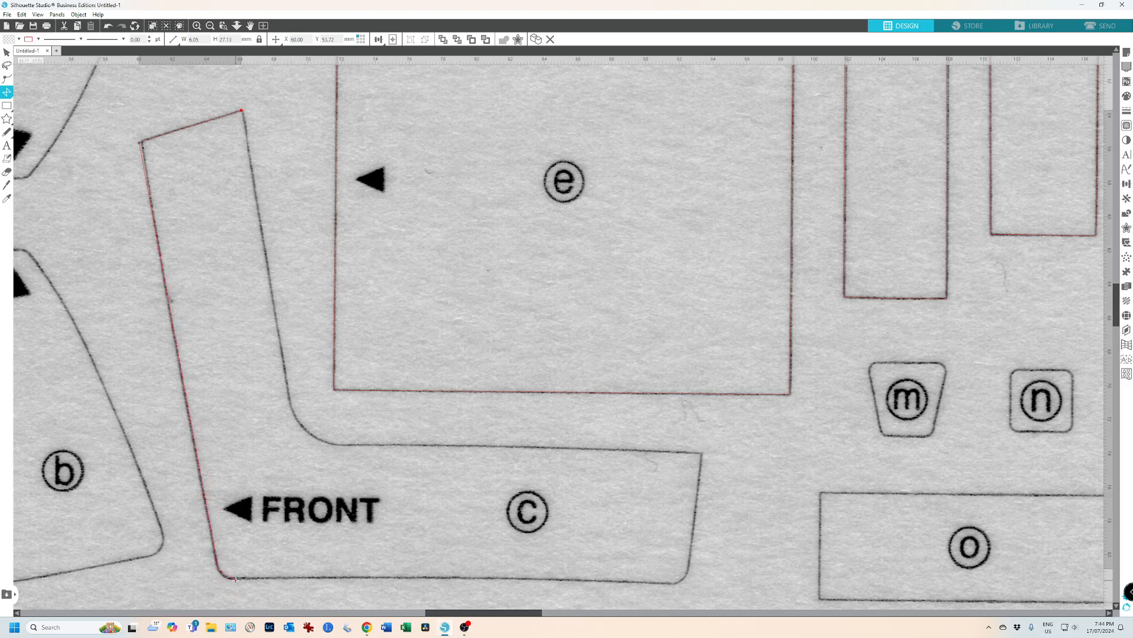
left_click(231, 579)
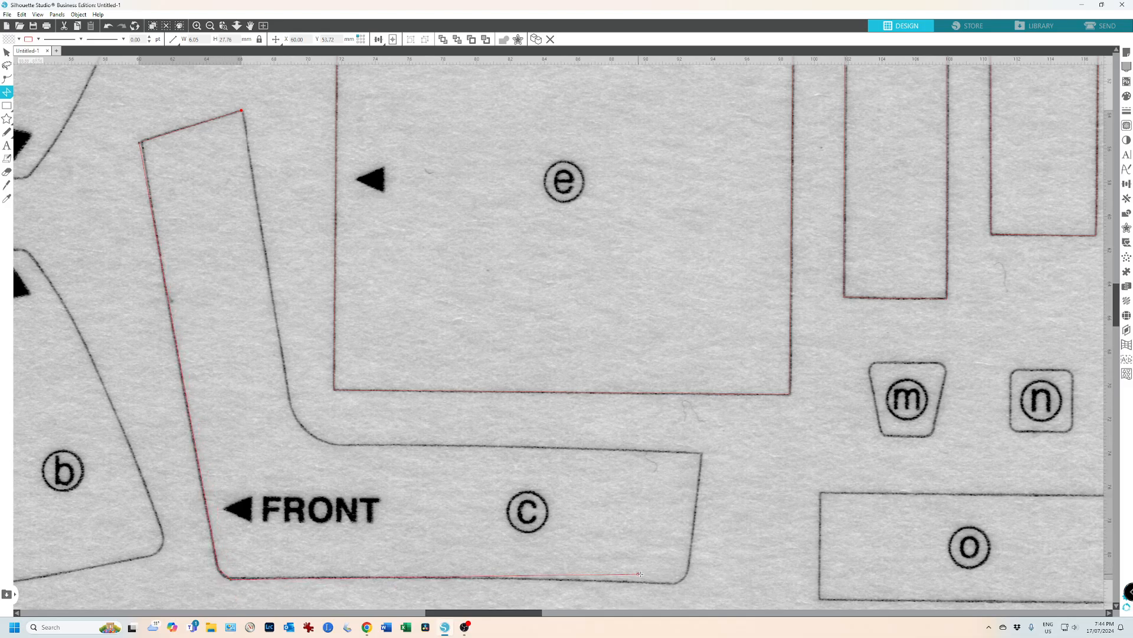
left_click(675, 584)
left_click(688, 573)
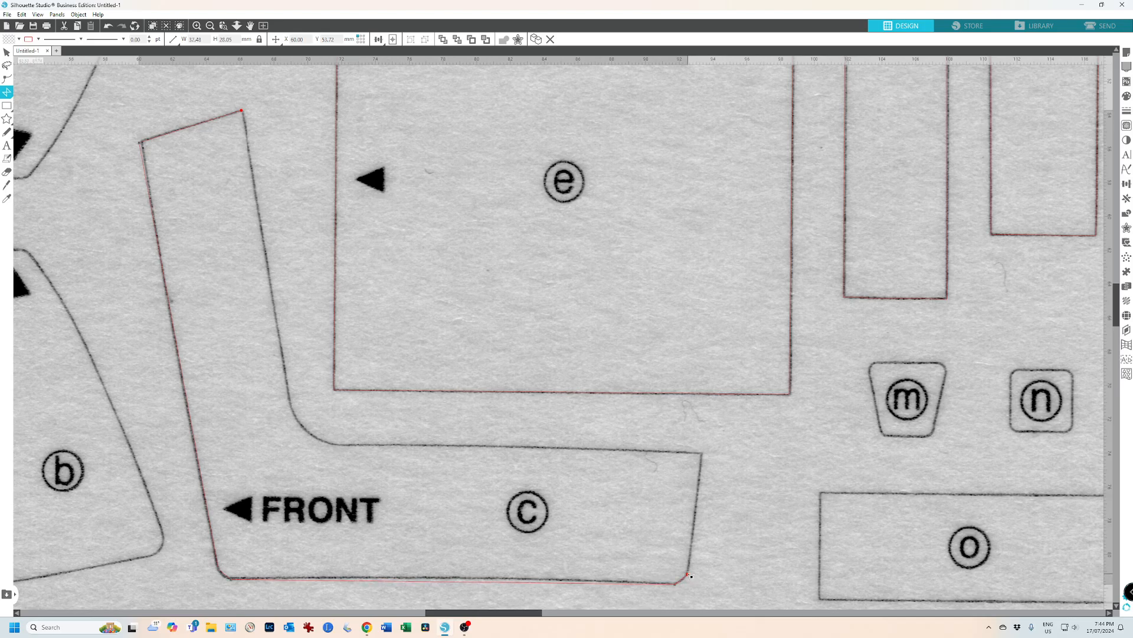
left_click(701, 452)
left_click(339, 444)
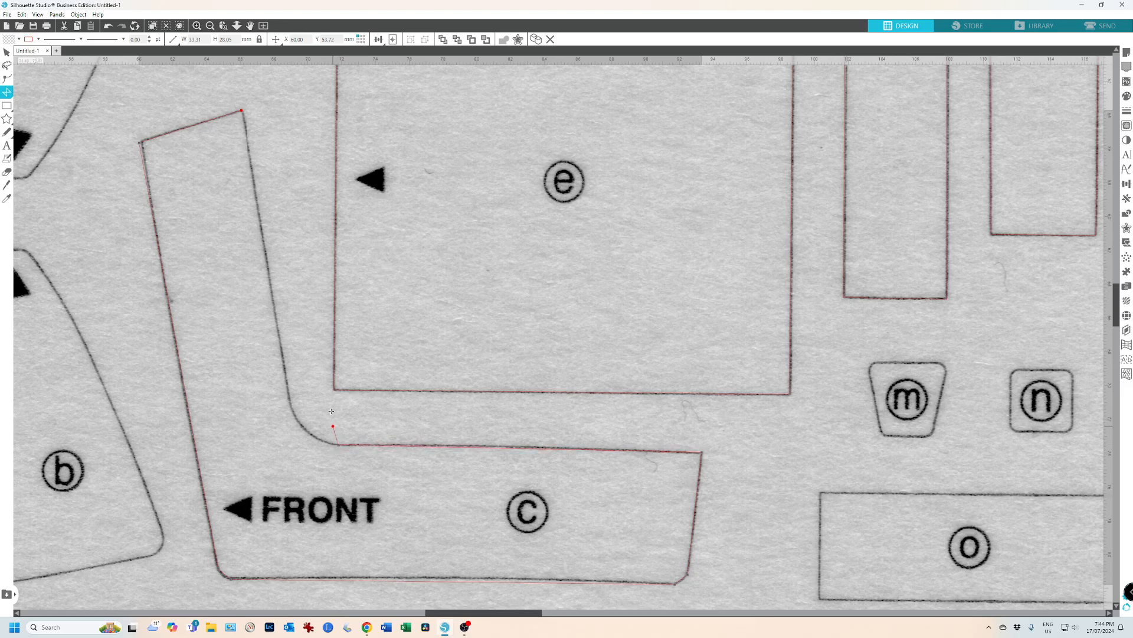
left_click(295, 414)
left_click(7, 79)
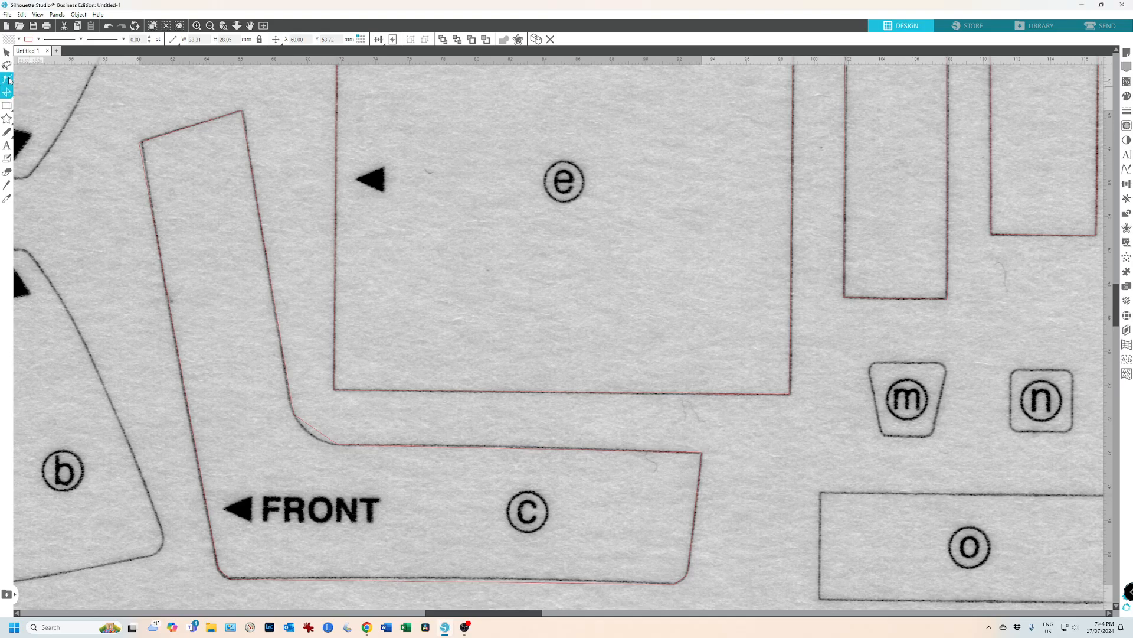
left_click(458, 584)
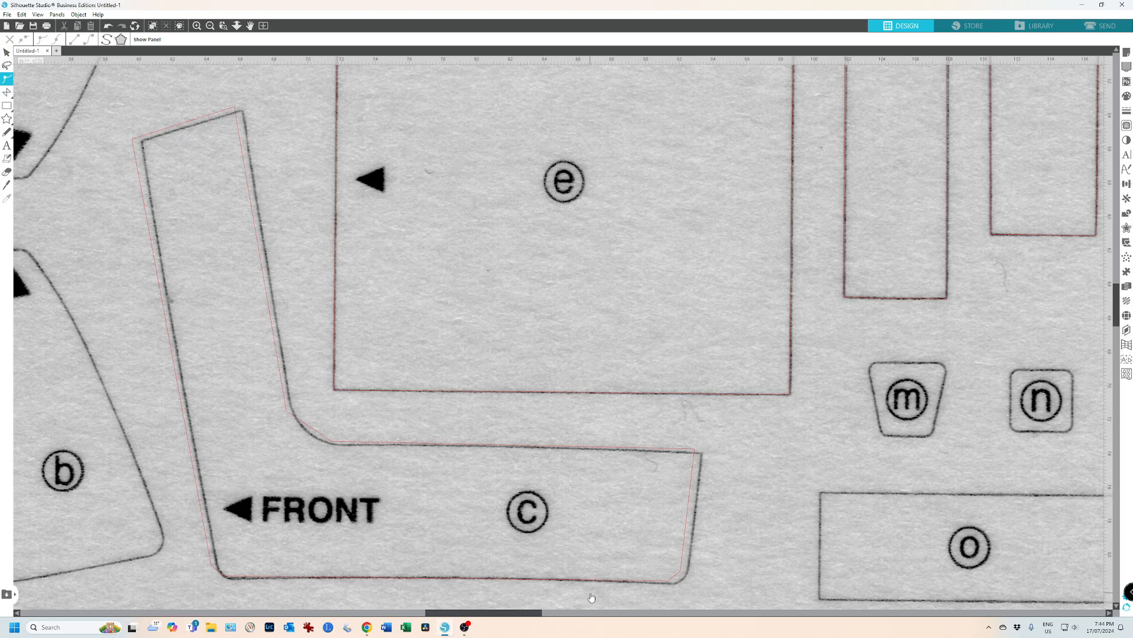
key("ctrl+z")
key("ctrl+z")
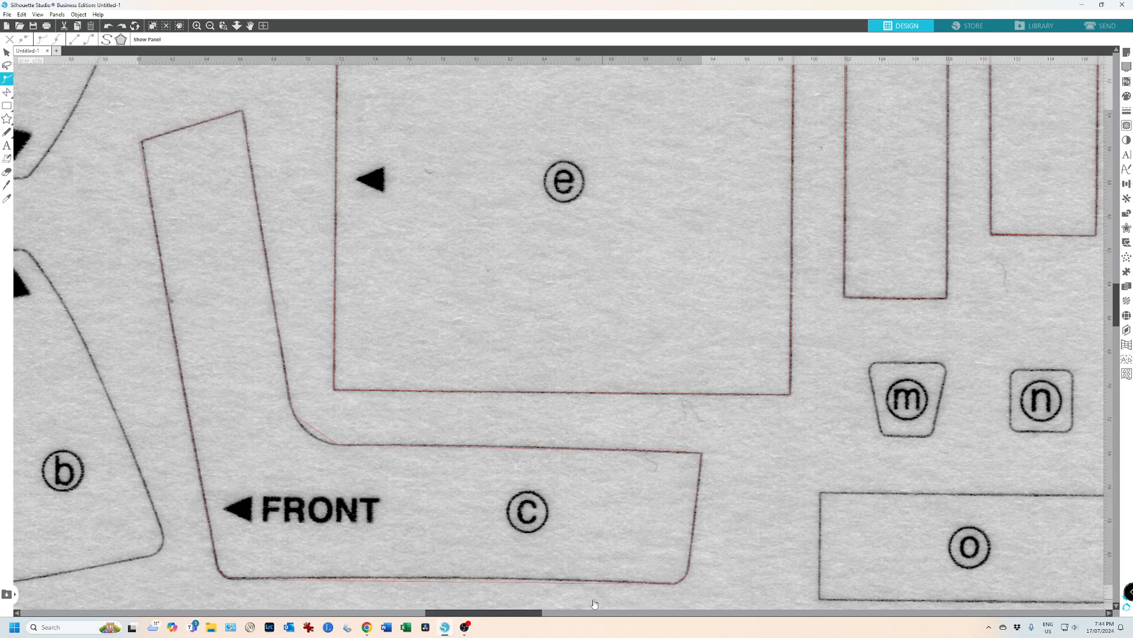
Step: Add a point on mask c's lower edge, place it on the printed line, and make the lower-right corner's segment a curve
left_click(473, 583)
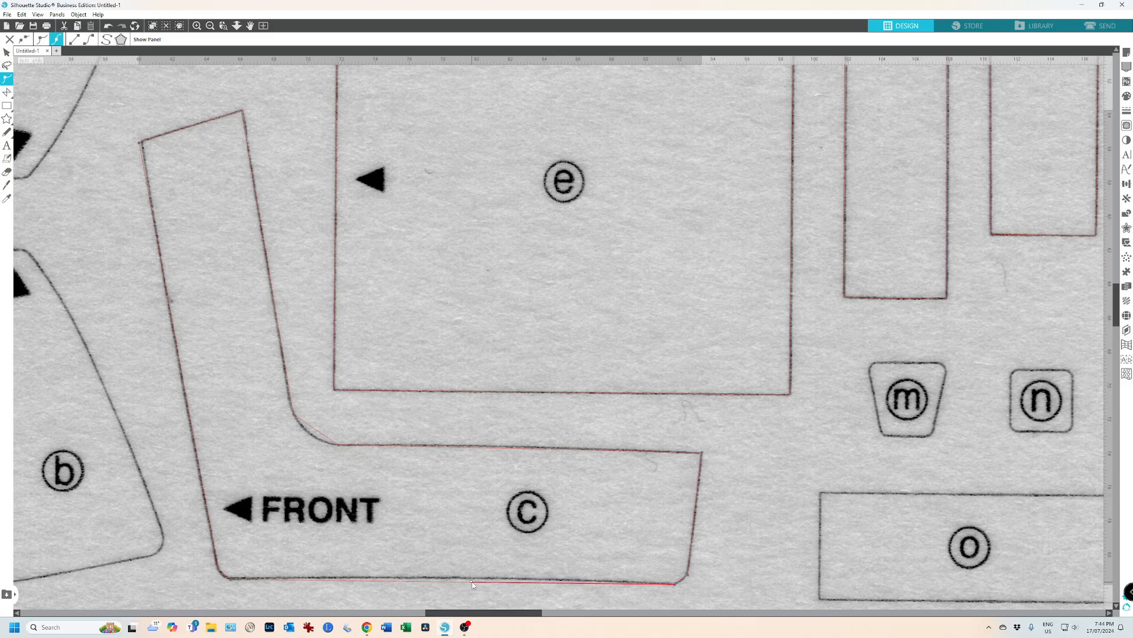
left_click_drag(473, 585, 474, 580)
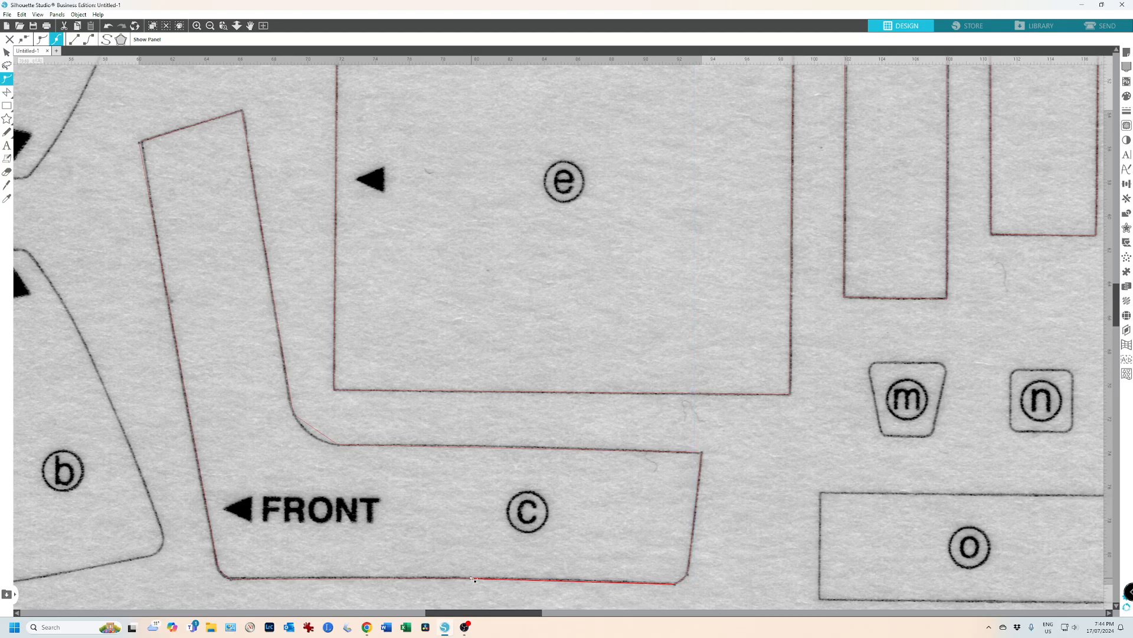
right_click(682, 579)
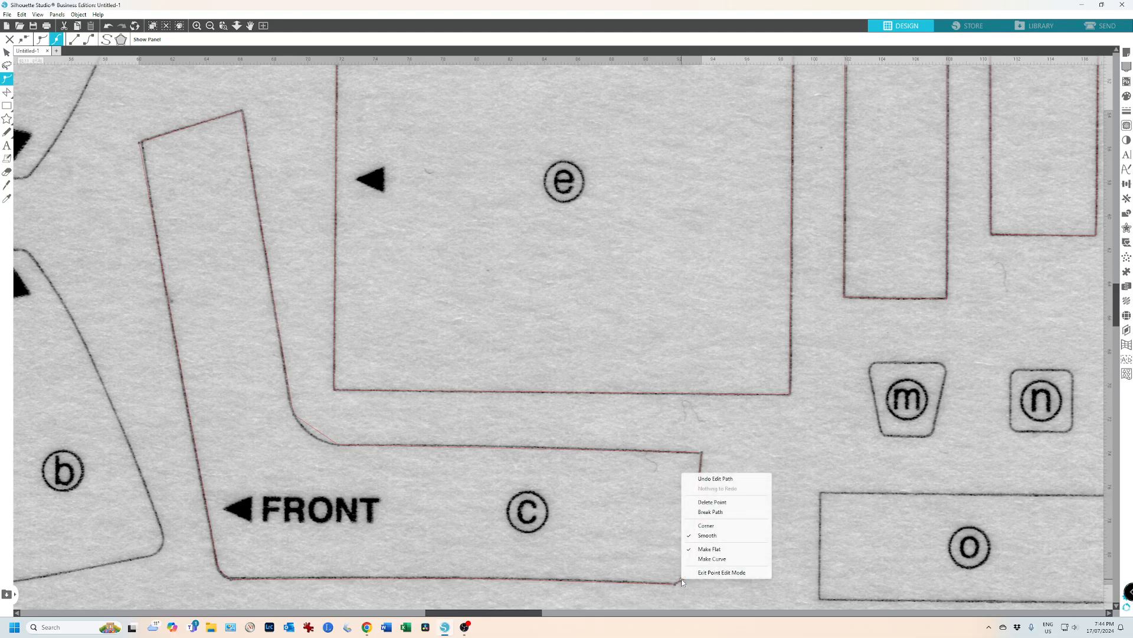
left_click(713, 559)
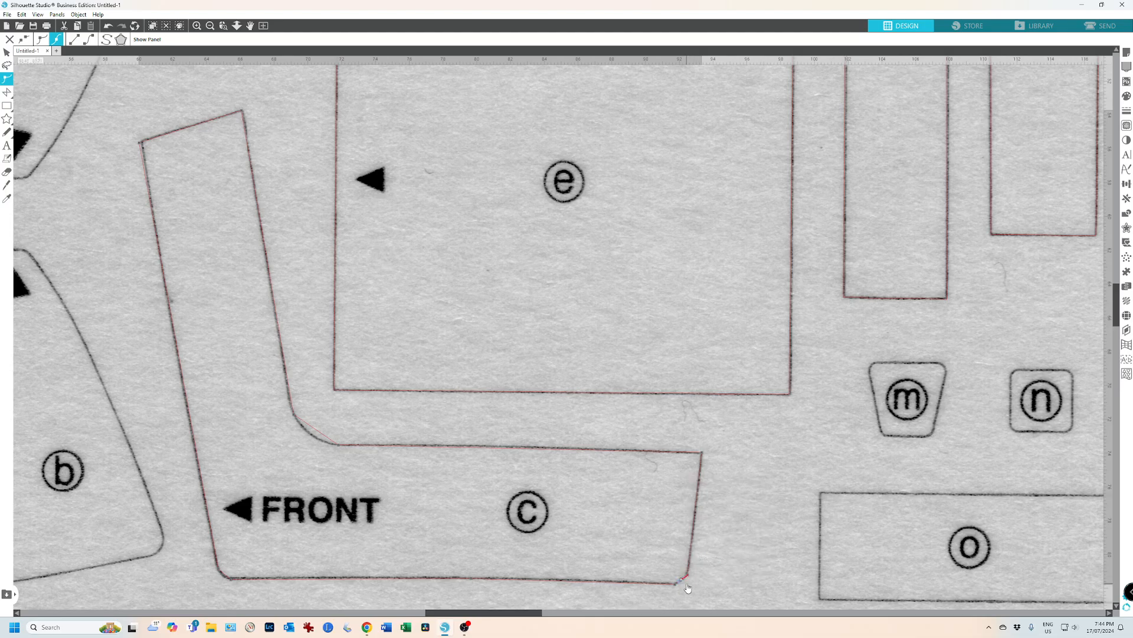
Step: Adjust the points and curve handles of mask c's rounded lower-right corner to follow the printed line
scroll(689, 586, "up", 8)
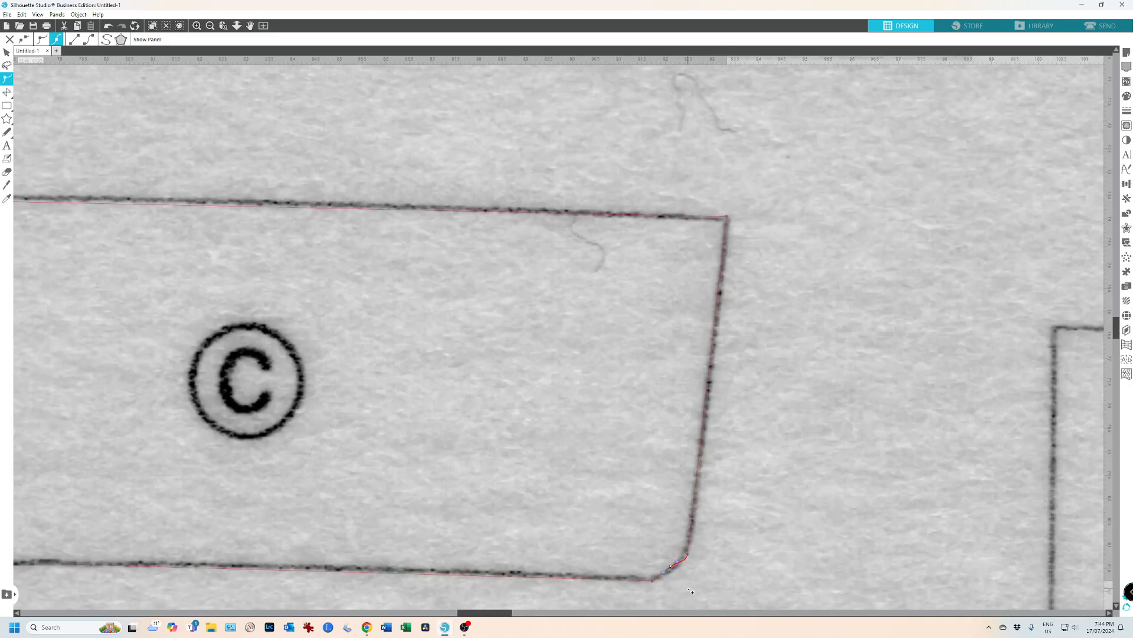
scroll(690, 591, "up", 2)
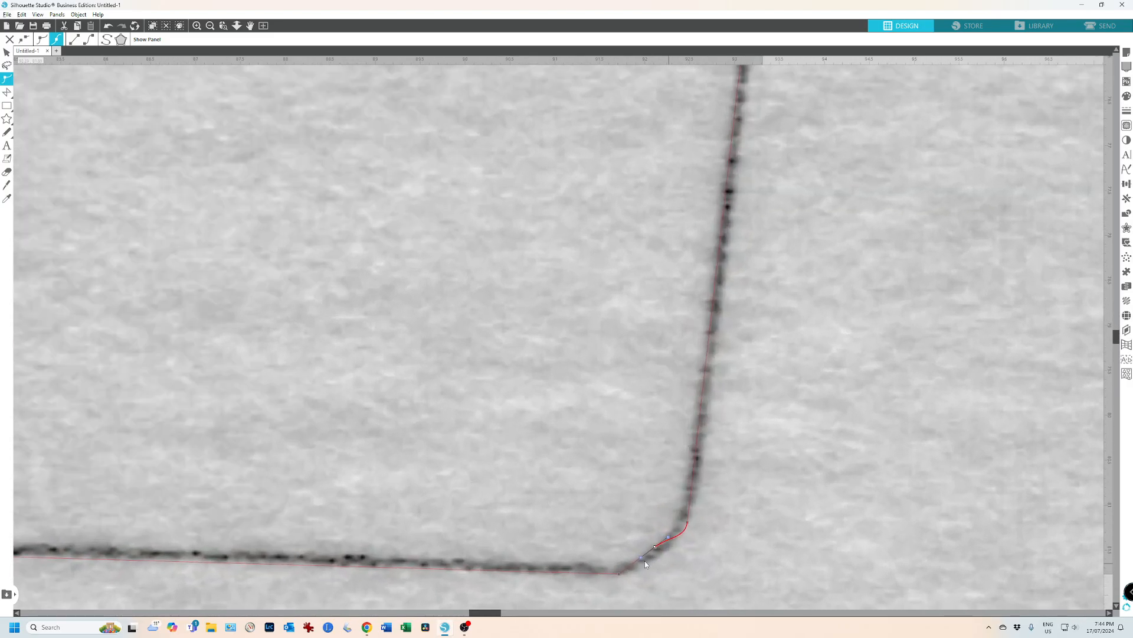
left_click_drag(655, 550, 686, 530)
scroll(689, 523, "up", 1)
left_click(620, 588)
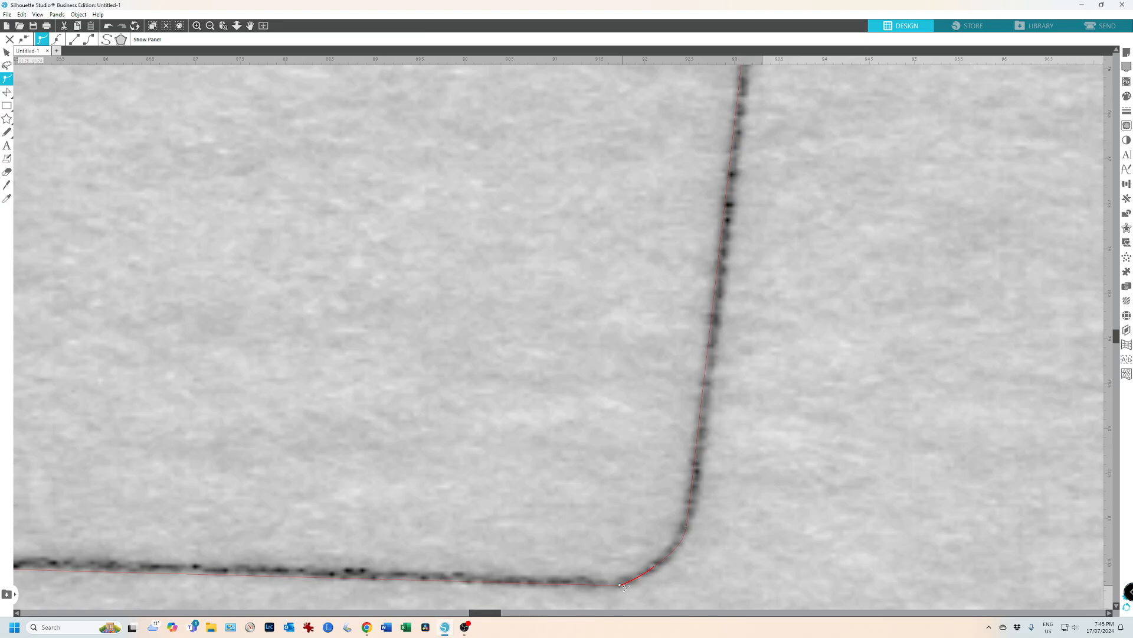
Step: Add a point on mask c's rounded inner corner, place it on the printed line and make its segment a curve
scroll(625, 586, "down", 2)
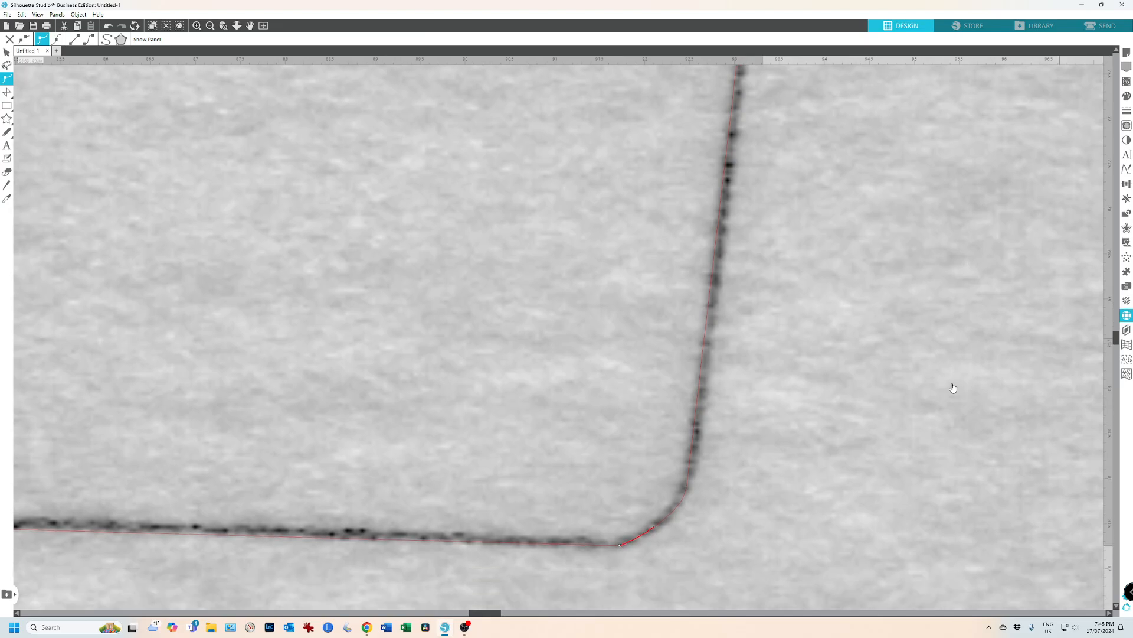
left_click(211, 26)
left_click(211, 27)
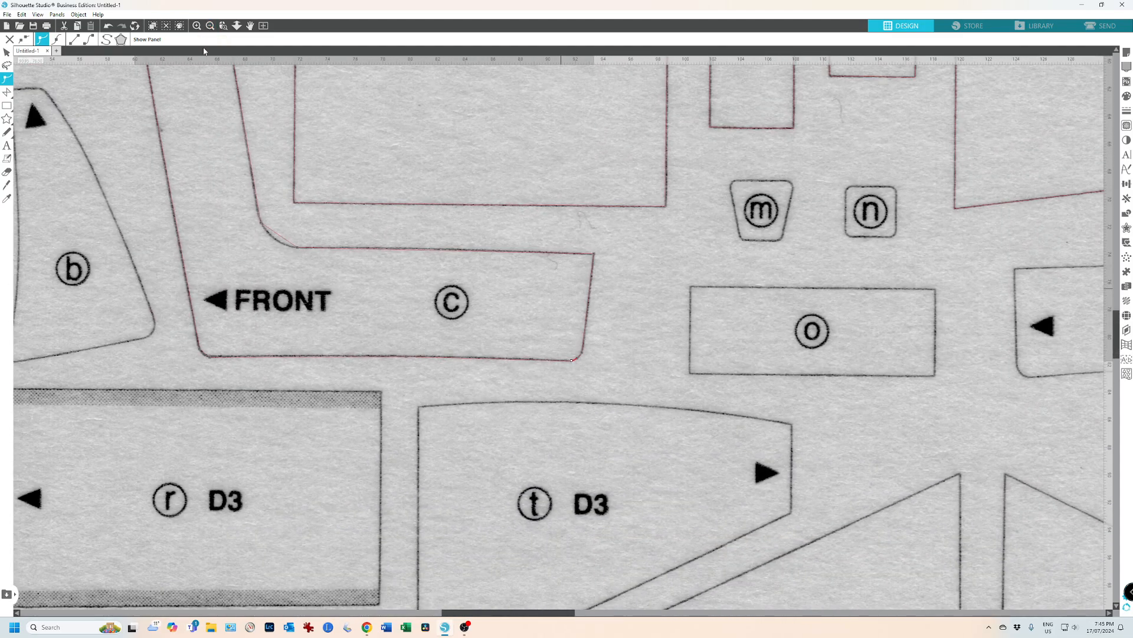
scroll(263, 259, "up", 2)
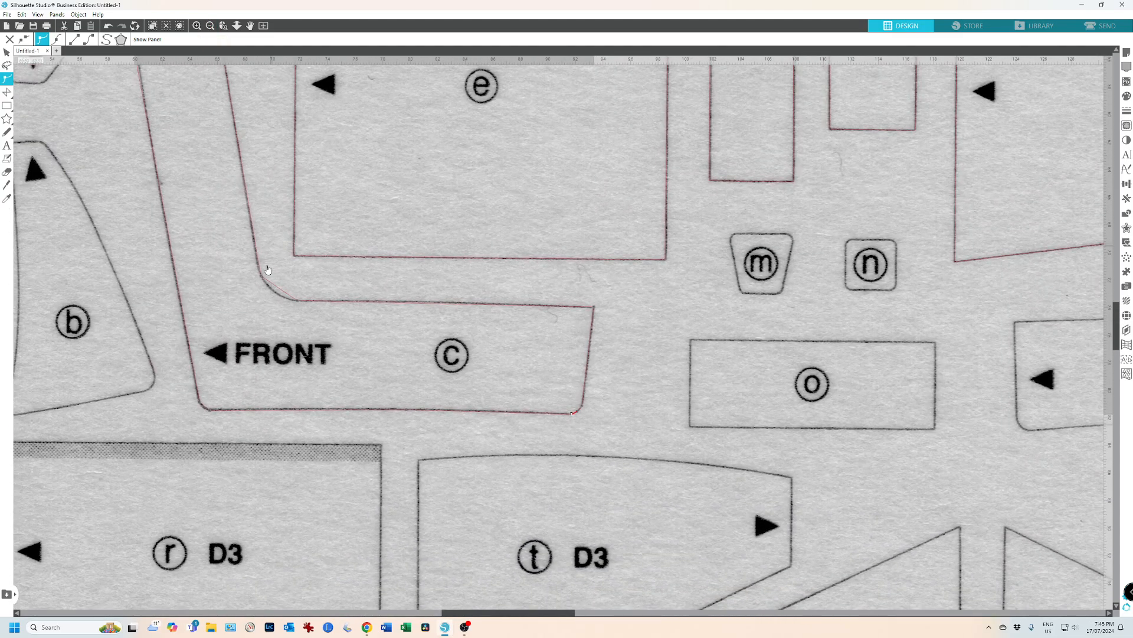
scroll(282, 352, "up", 4)
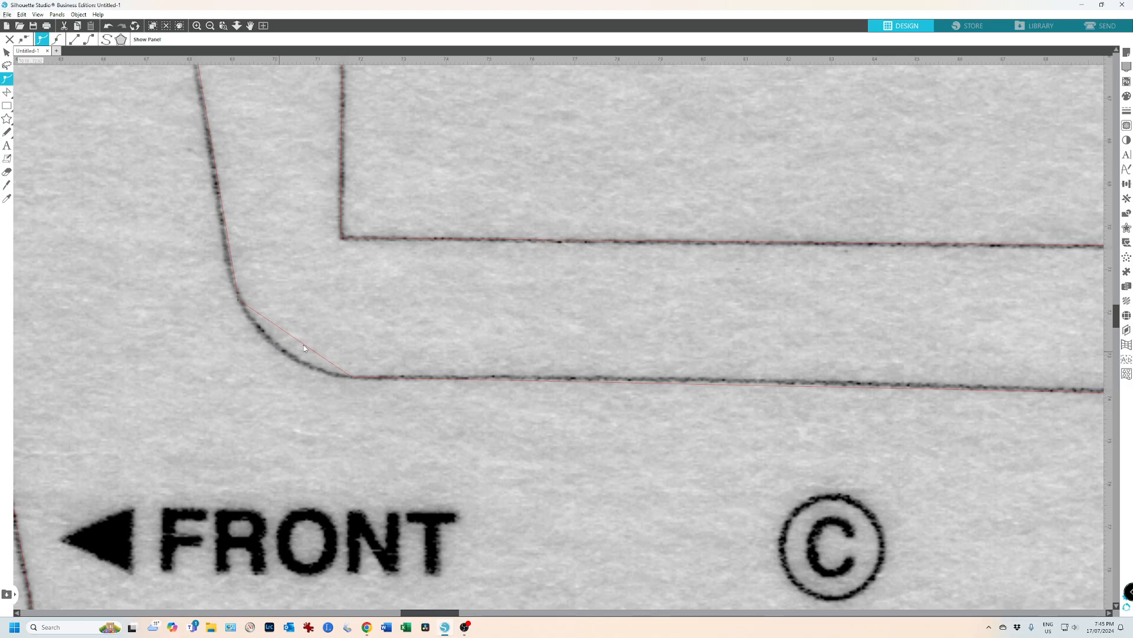
left_click(303, 345)
left_click_drag(304, 345, 286, 357)
right_click(288, 357)
left_click(313, 442)
Step: Fine-tune the inner corner's curve on mask c and shift its upper end point onto the printed line
left_click(253, 329)
left_click_drag(253, 329, 254, 327)
left_click(239, 301)
left_click_drag(240, 301, 235, 297)
Step: Trace mask k as a closed straight-sided polygon of about 5 by 19 mm through its four printed corners
scroll(560, 376, "down", 2)
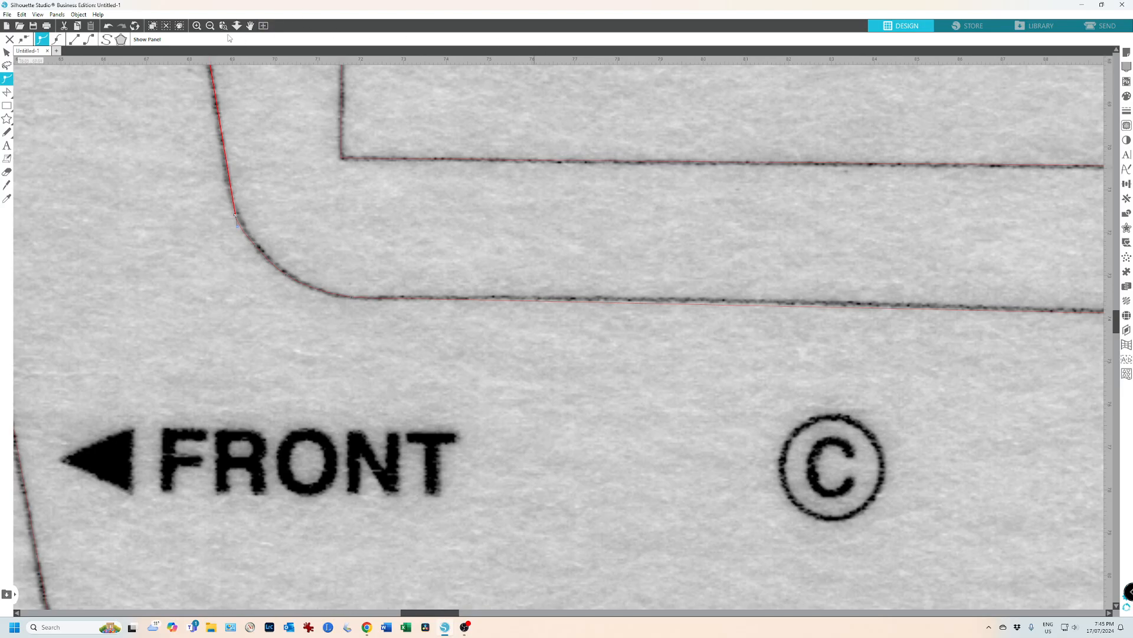
left_click(210, 26)
left_click(208, 28)
left_click(207, 27)
left_click(208, 27)
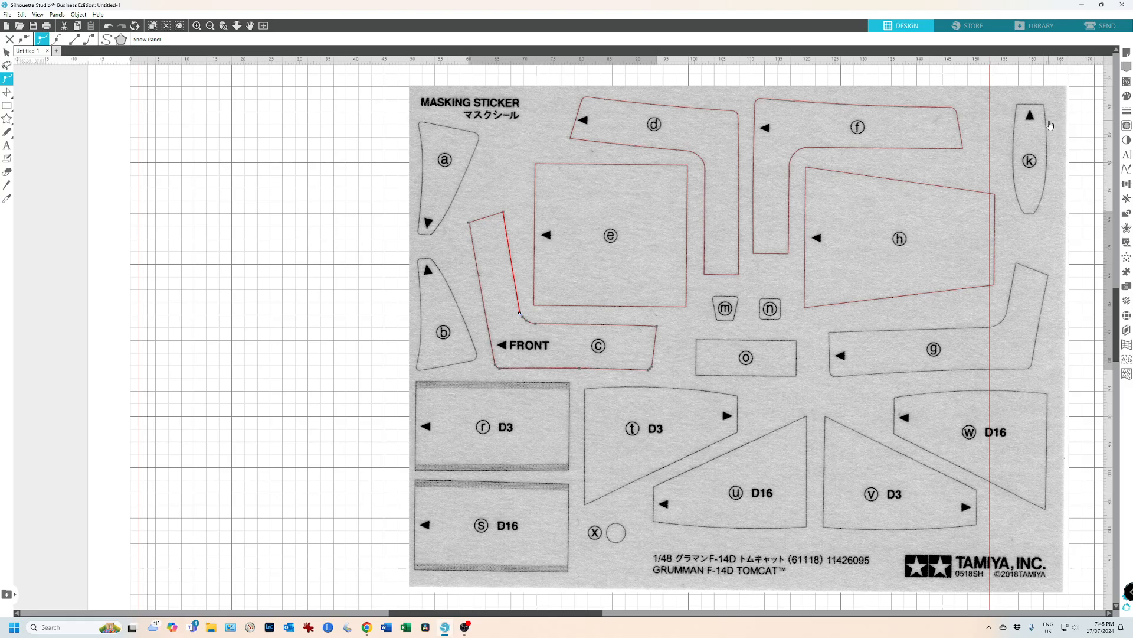
scroll(1051, 122, "up", 8)
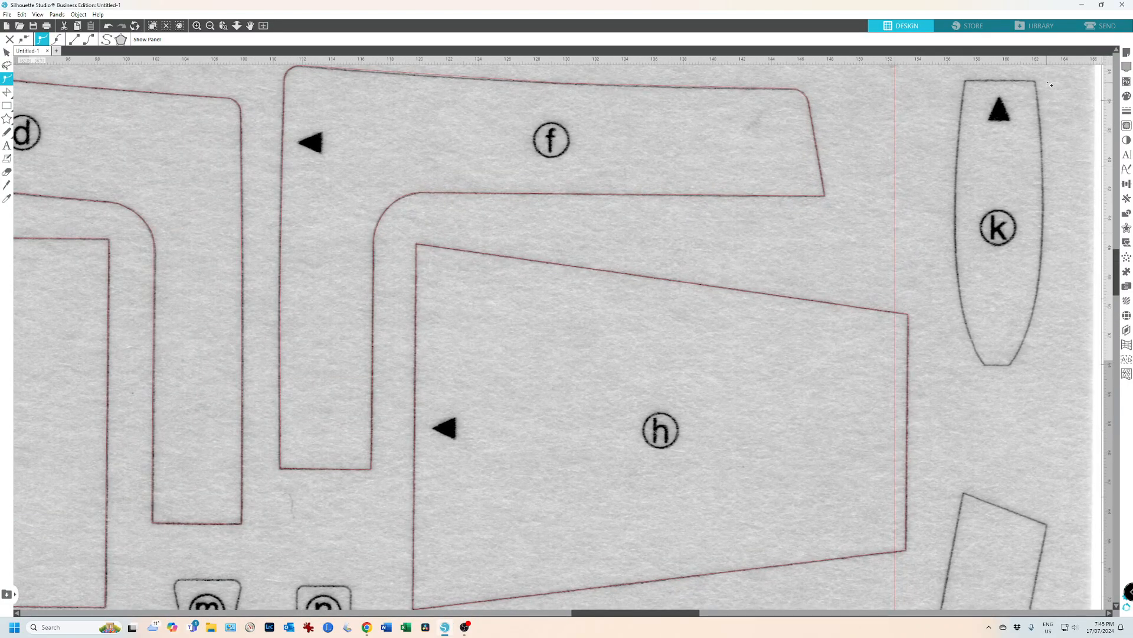
scroll(1050, 85, "up", 4)
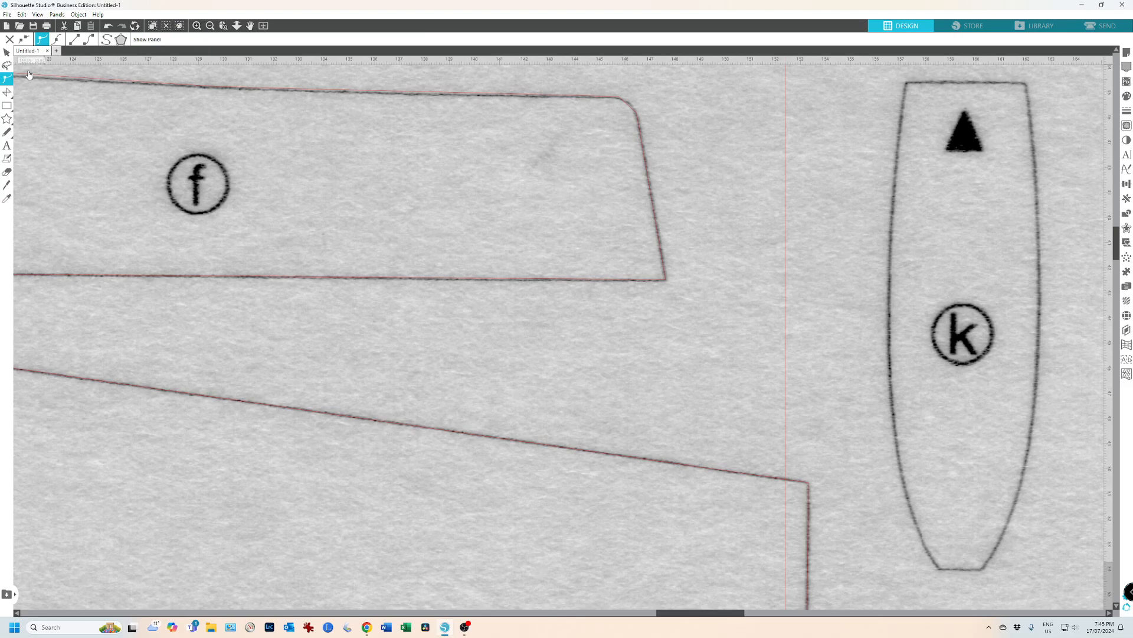
left_click(8, 93)
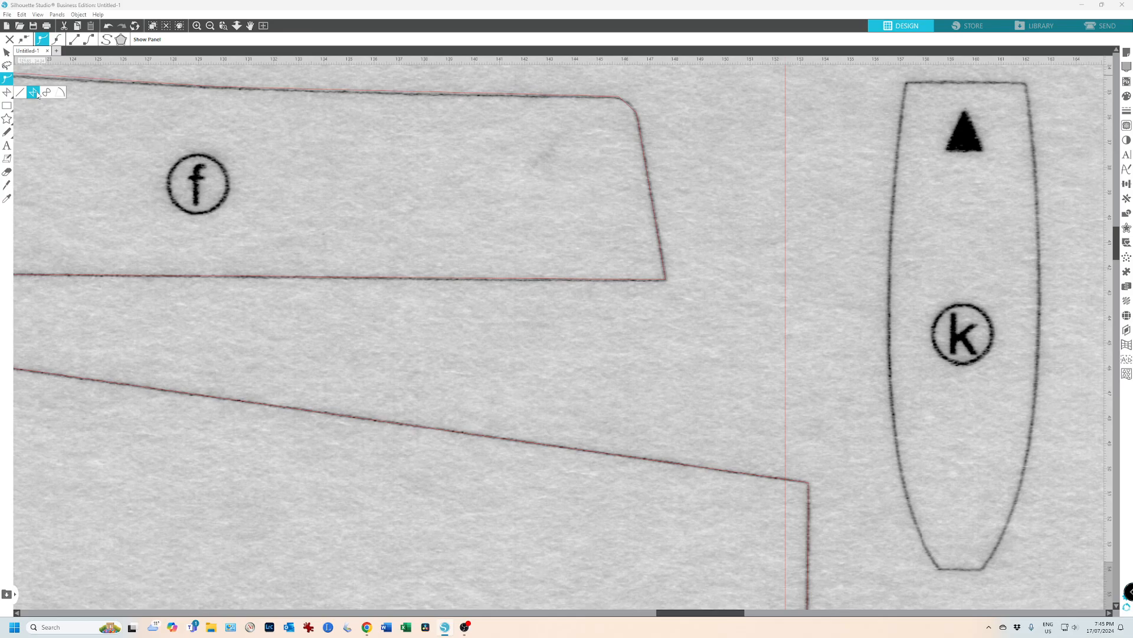
left_click(35, 93)
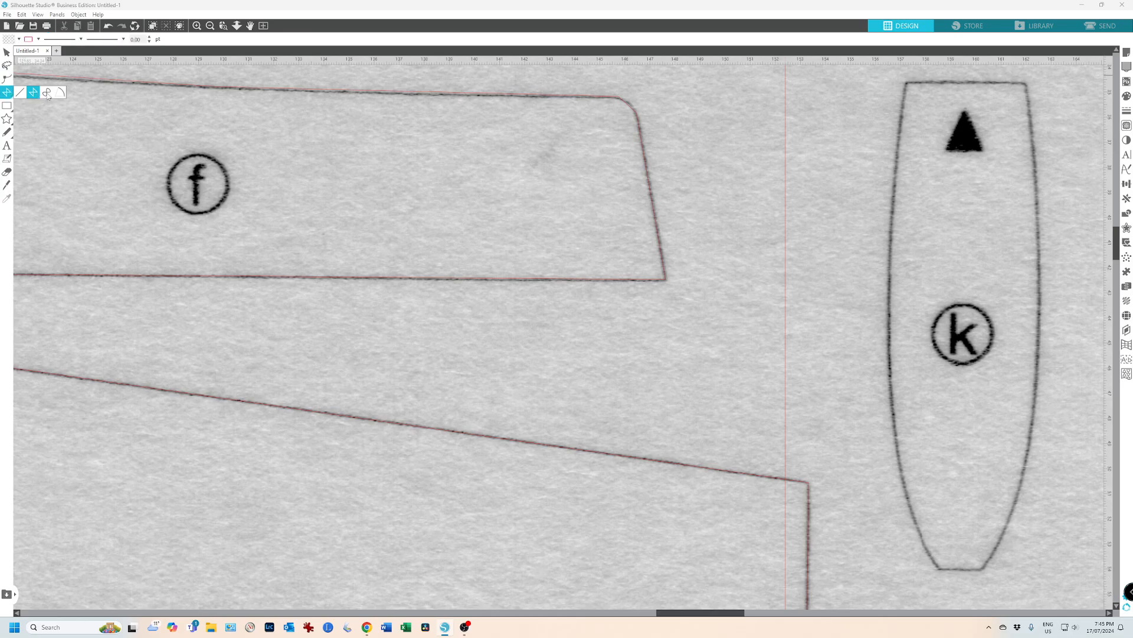
left_click(906, 83)
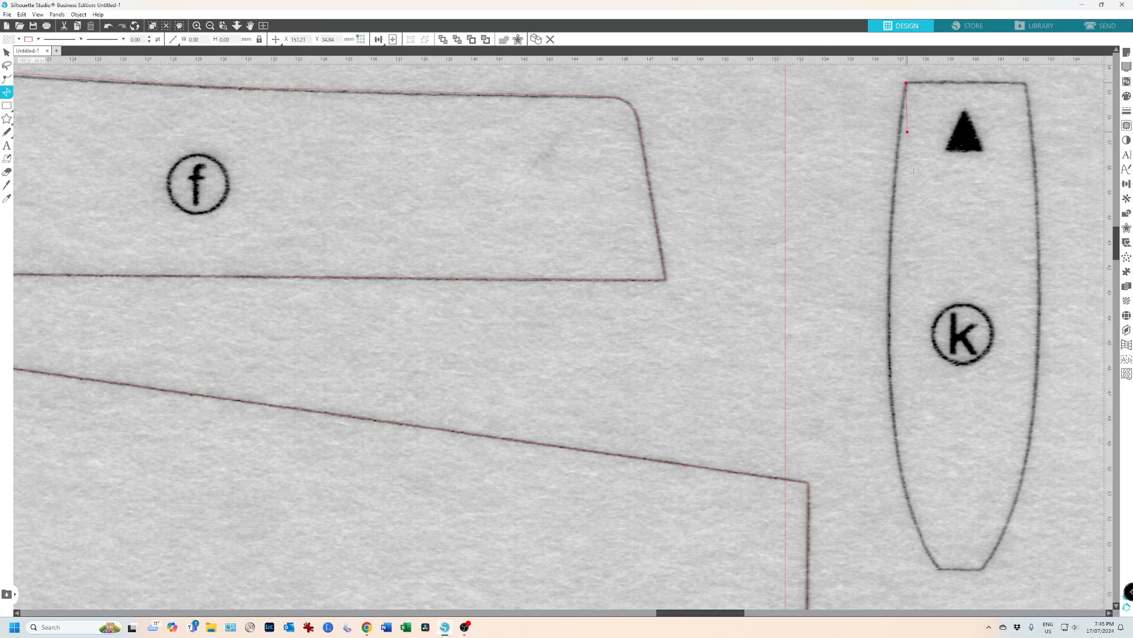
left_click(938, 569)
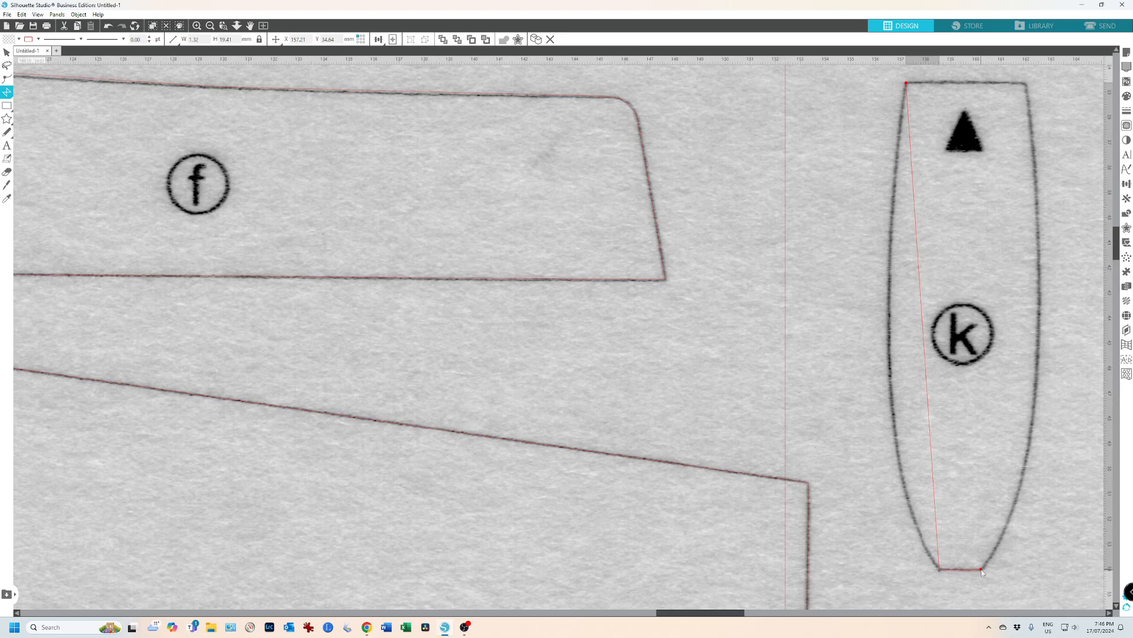
left_click(982, 570)
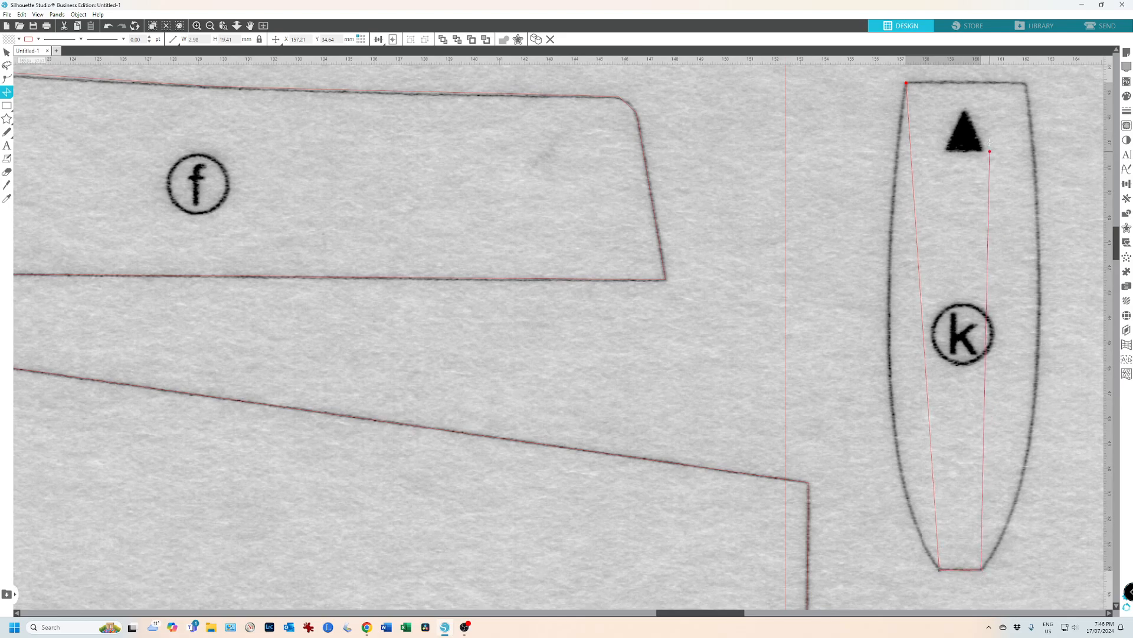
left_click(1025, 84)
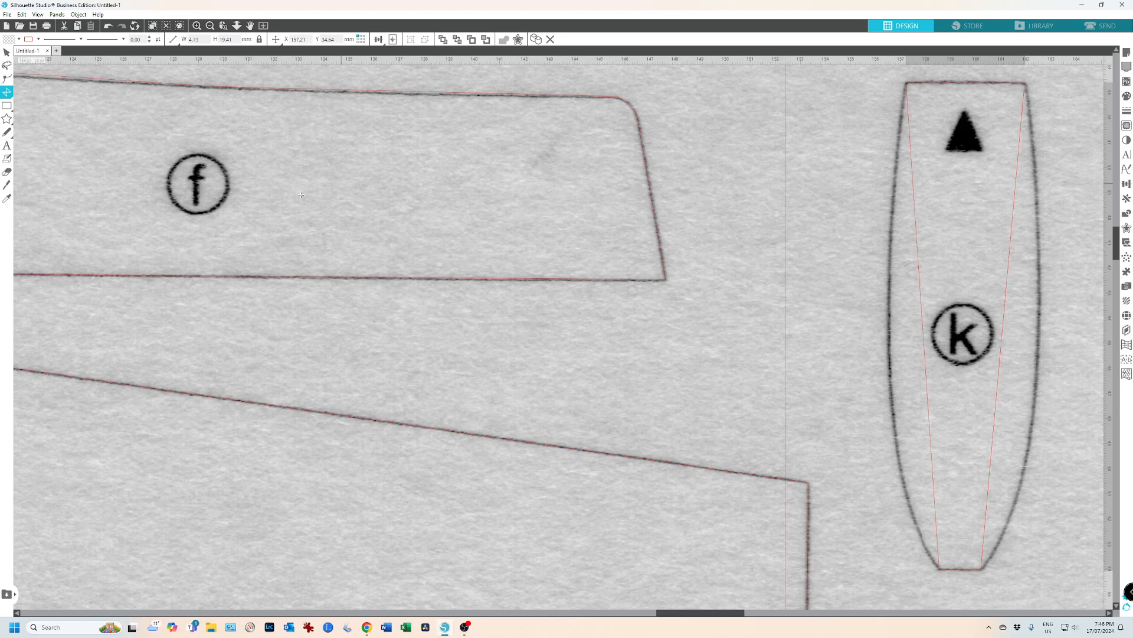
Step: Add a point on the lower part of mask k's left side, place it on the printed line and curve the side to follow the print
left_click(7, 79)
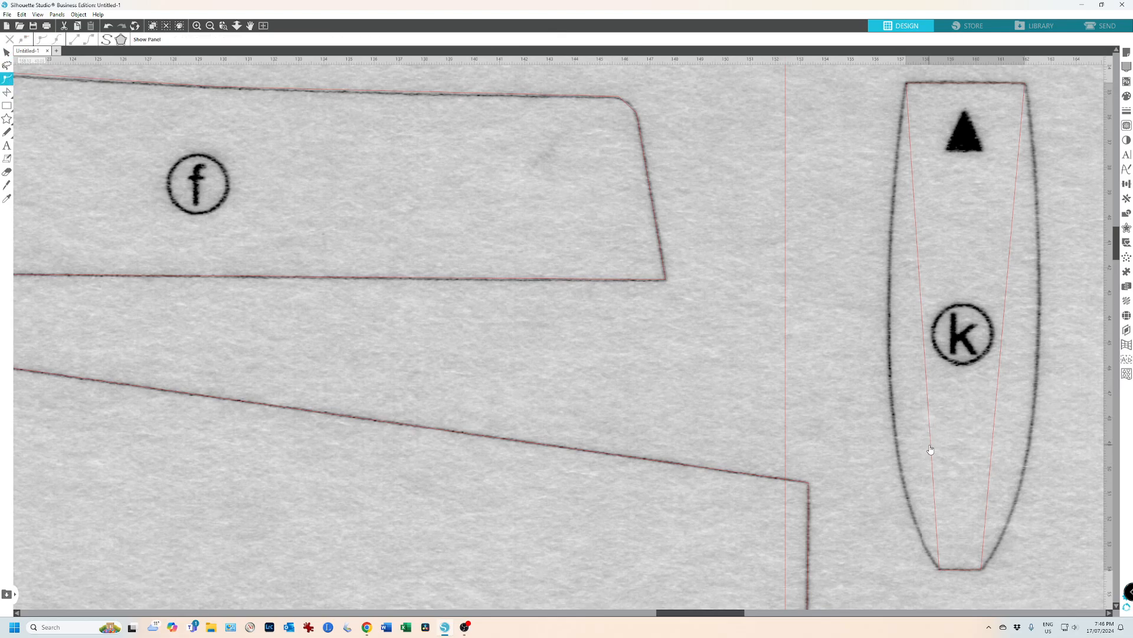
left_click_drag(930, 445, 914, 447)
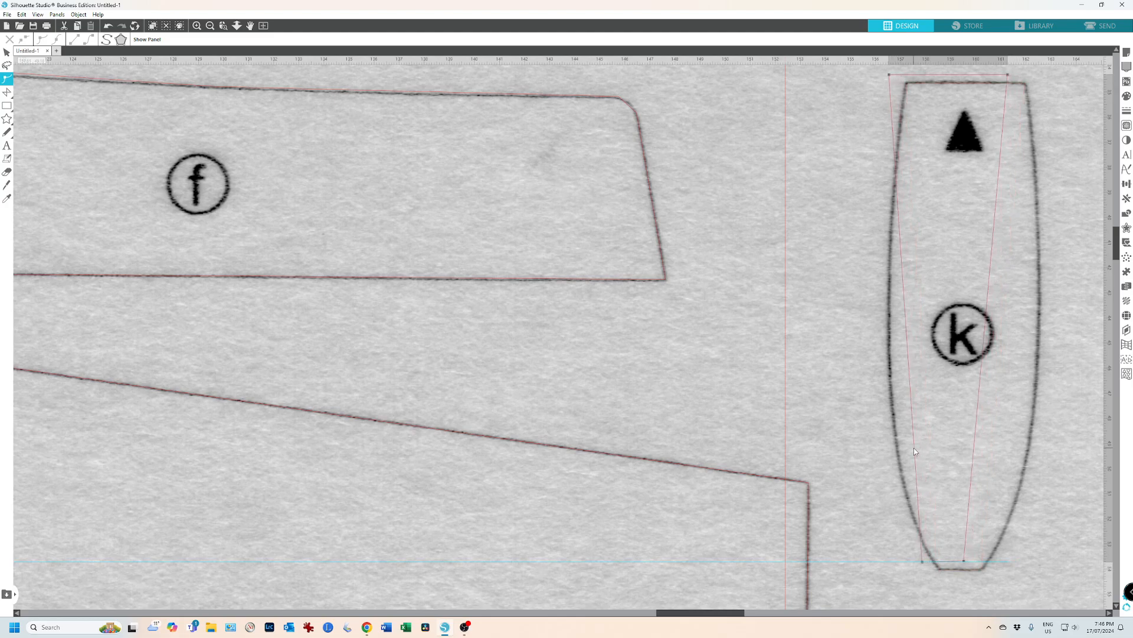
key("ctrl+z")
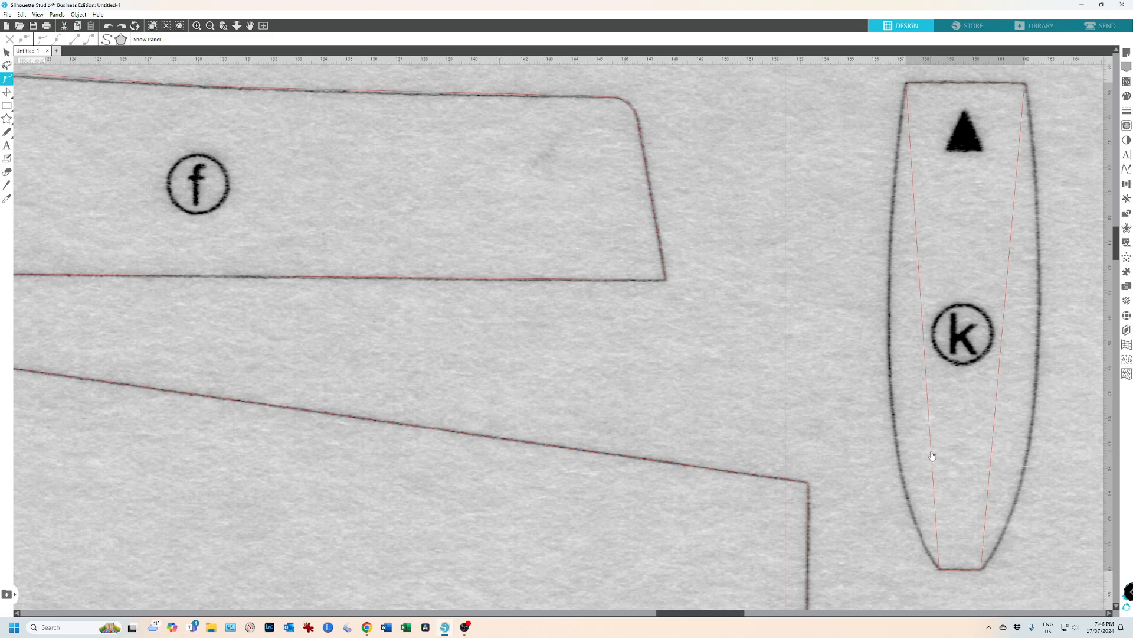
left_click_drag(932, 452, 896, 444)
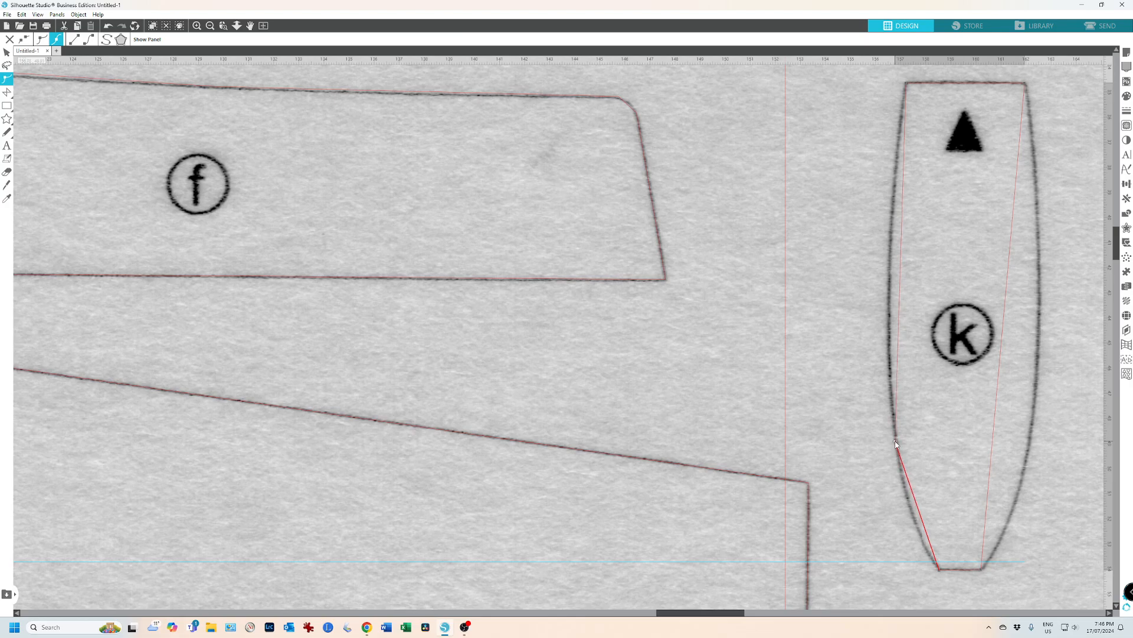
right_click(897, 442)
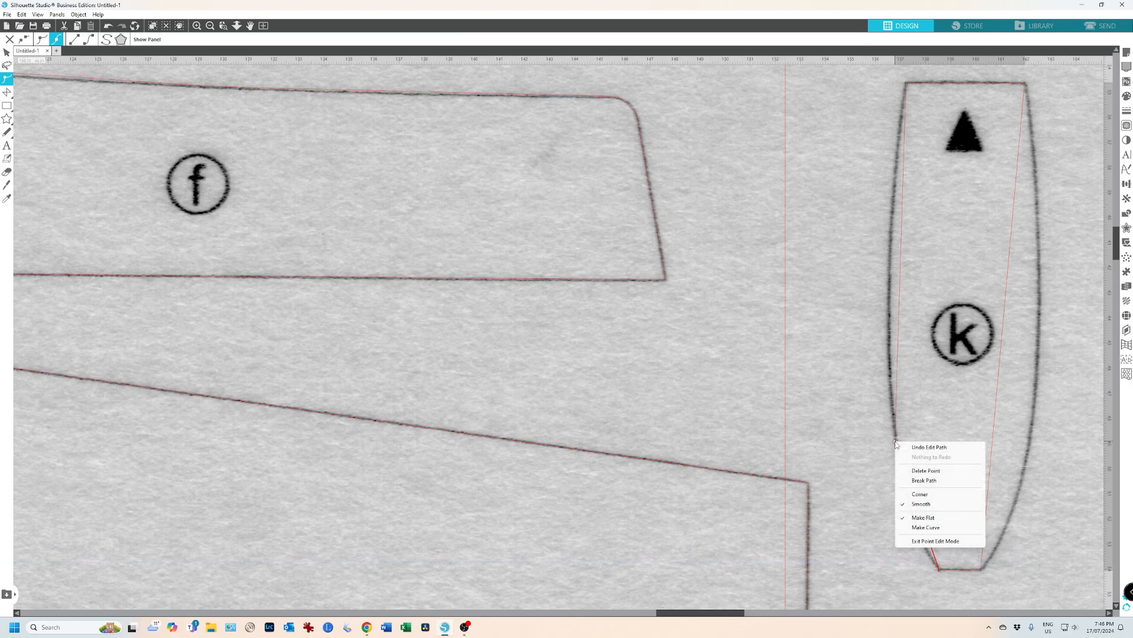
left_click(925, 528)
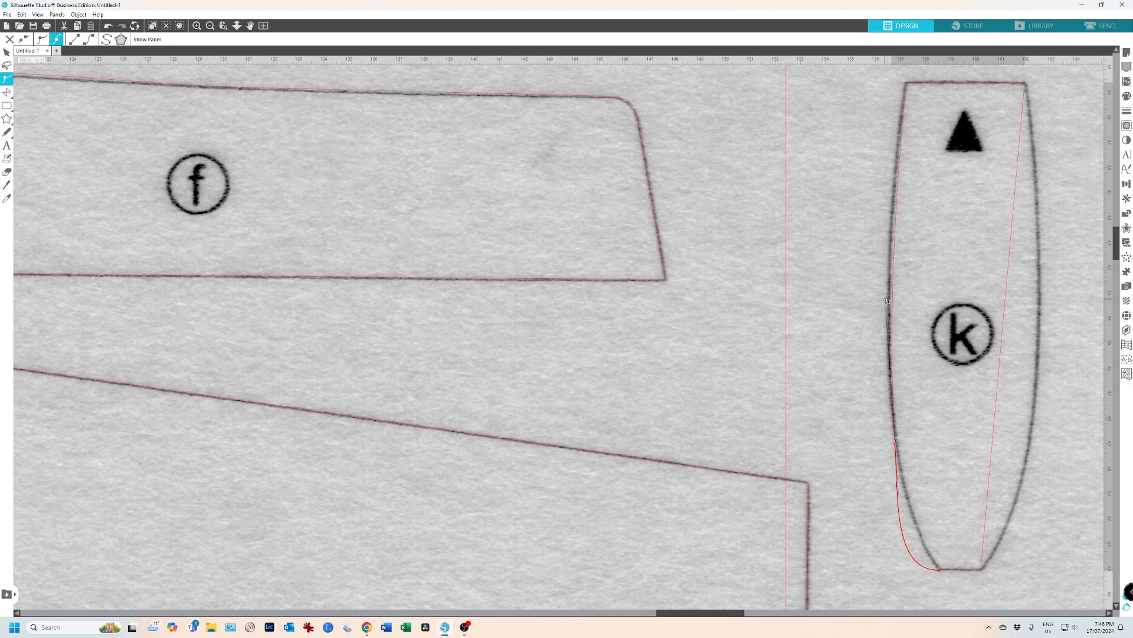
left_click_drag(885, 300, 880, 295)
Step: Add points near the lower end of mask k's left side, make the last segment flat and align it with the printed line
left_click(920, 537)
scroll(941, 583, "up", 5)
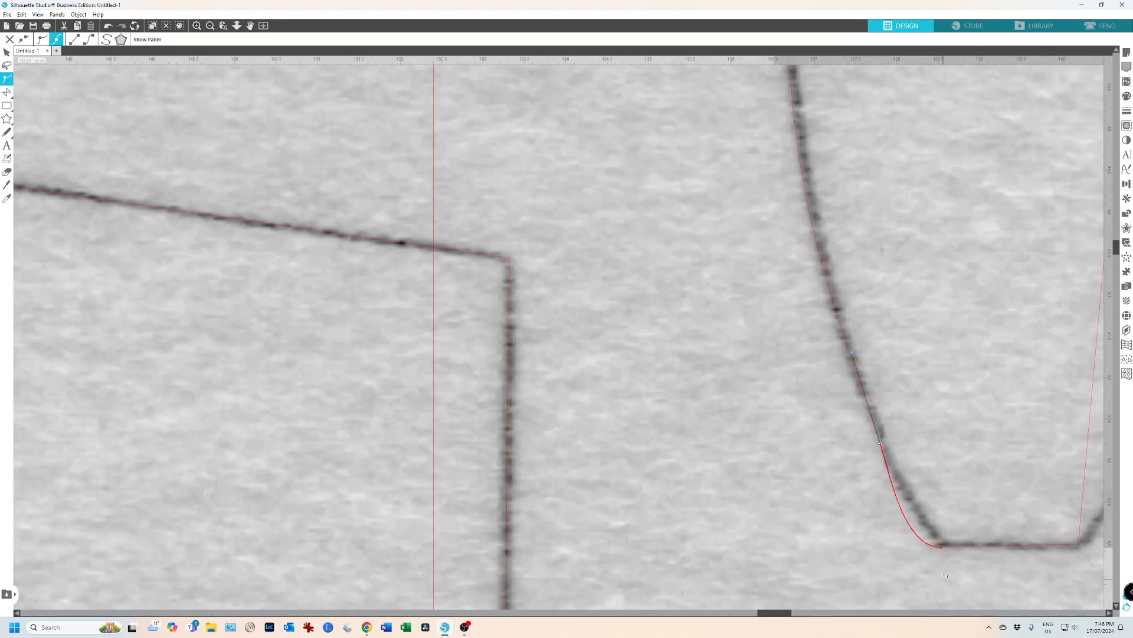
left_click(907, 520)
right_click(906, 519)
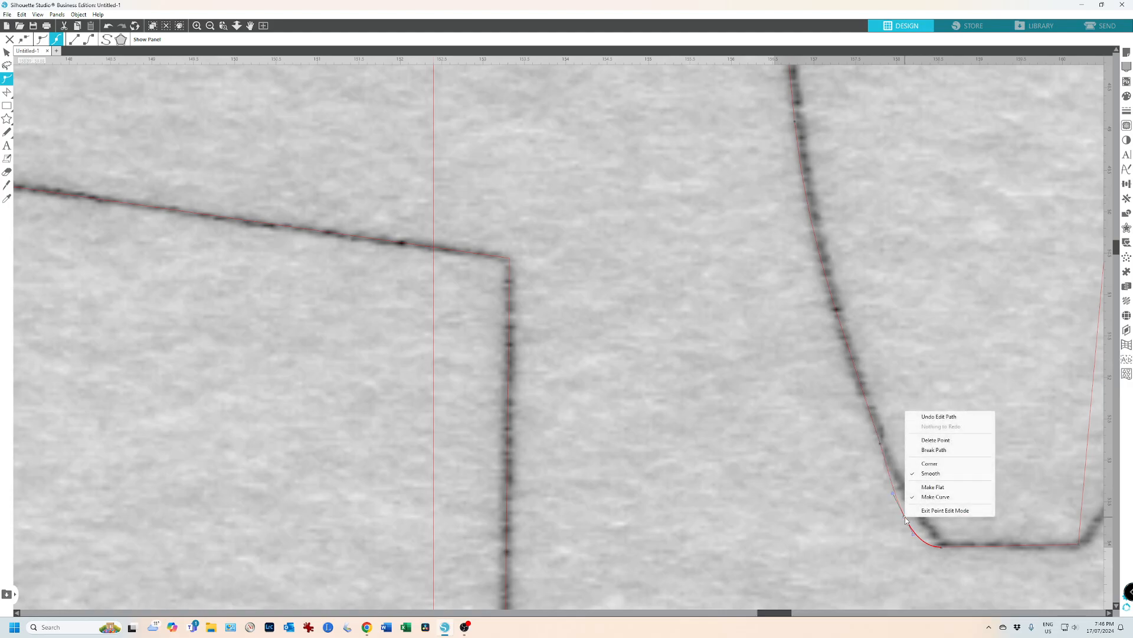
left_click(934, 488)
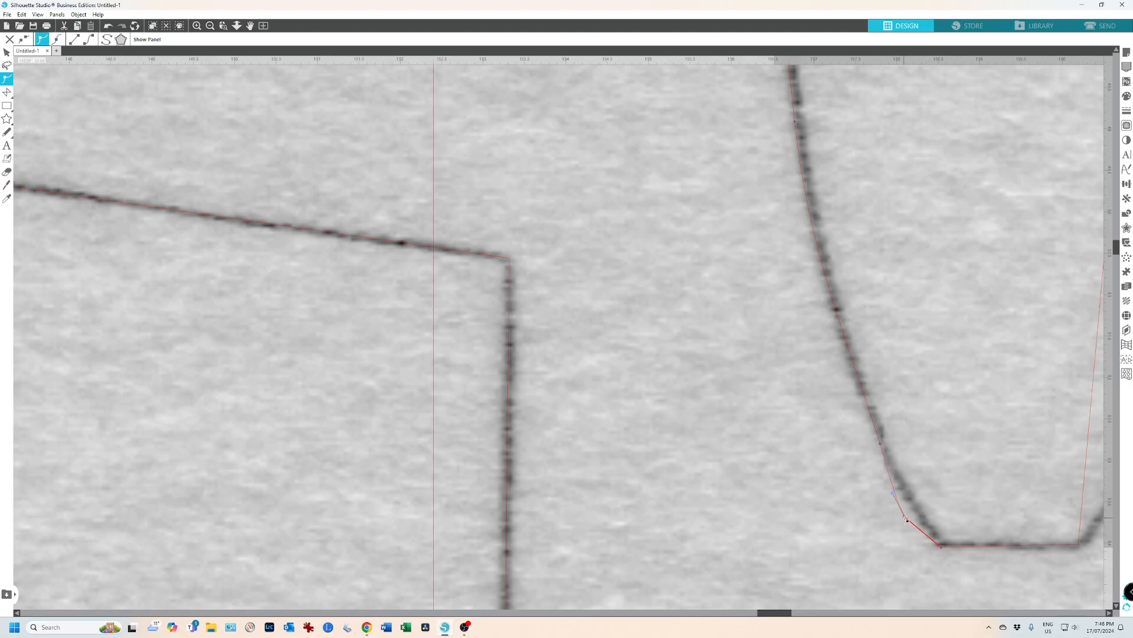
left_click_drag(905, 518, 911, 506)
scroll(913, 506, "down", 2)
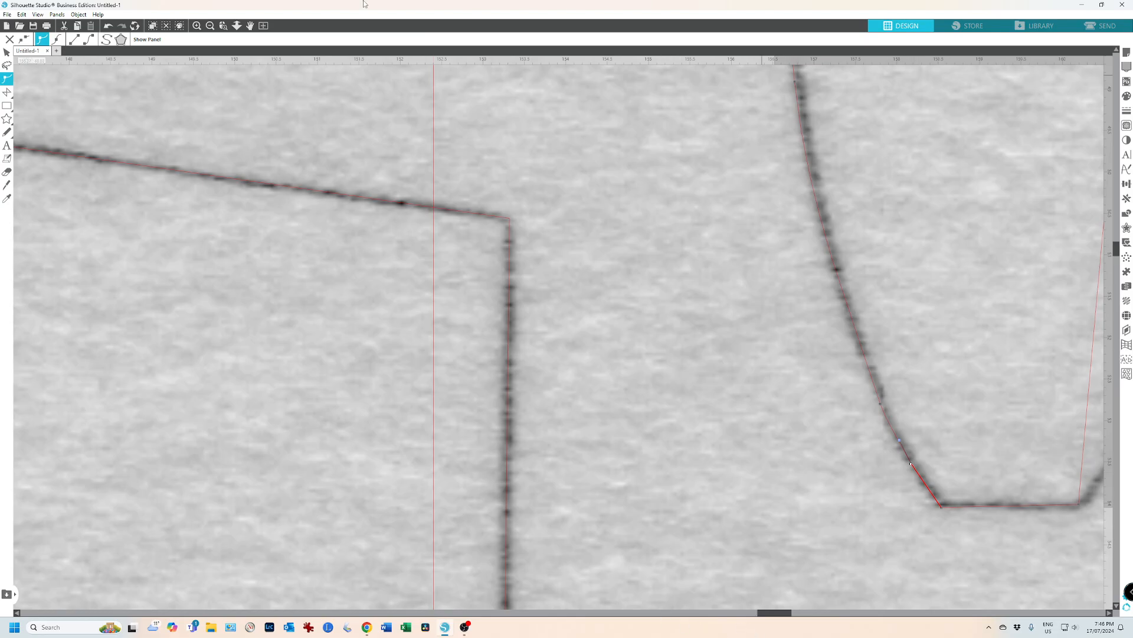
Step: Add a point on mask k's lower right side, curve its segment along the printed line, and add another point near the bottom corner
left_click(210, 27)
left_click(210, 27)
left_click(210, 27)
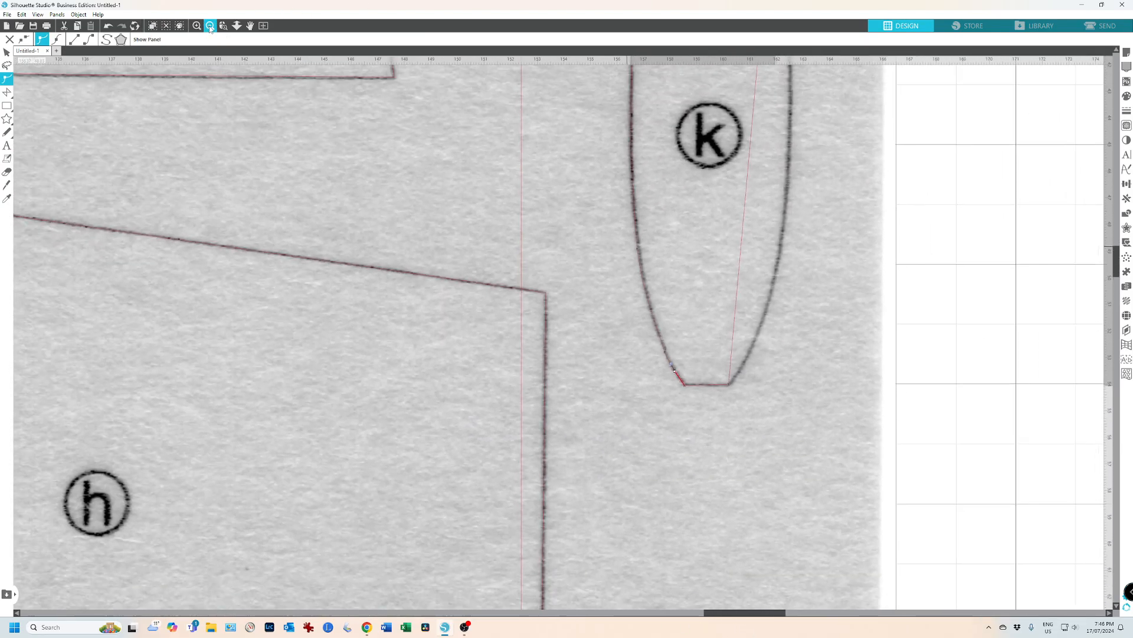
left_click(210, 27)
left_click(211, 27)
left_click(210, 28)
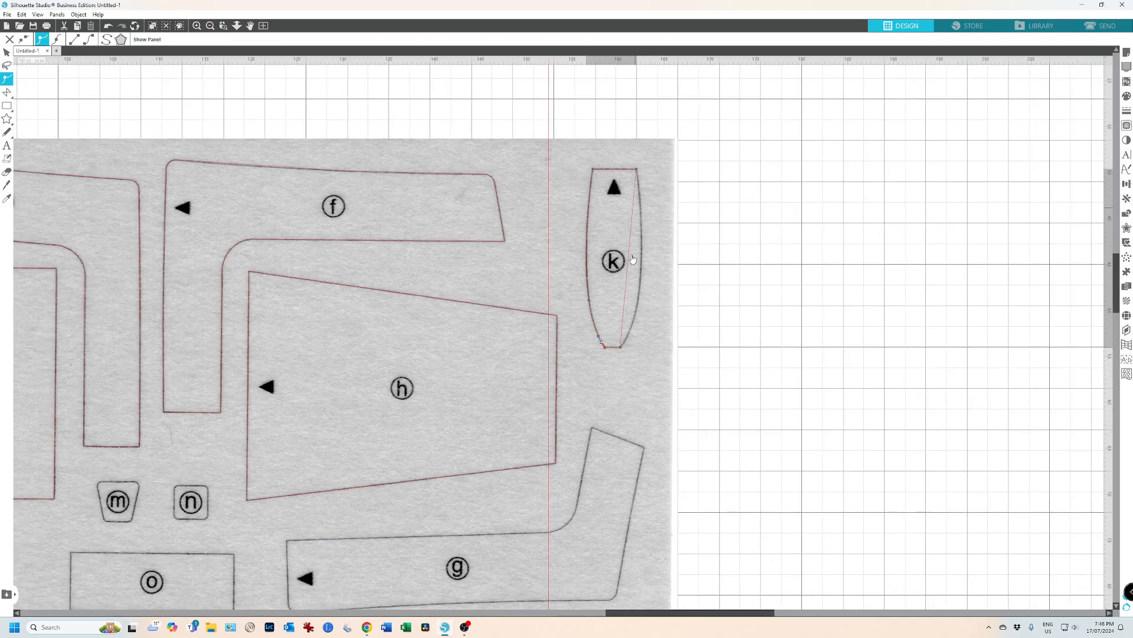
scroll(633, 311, "up", 5)
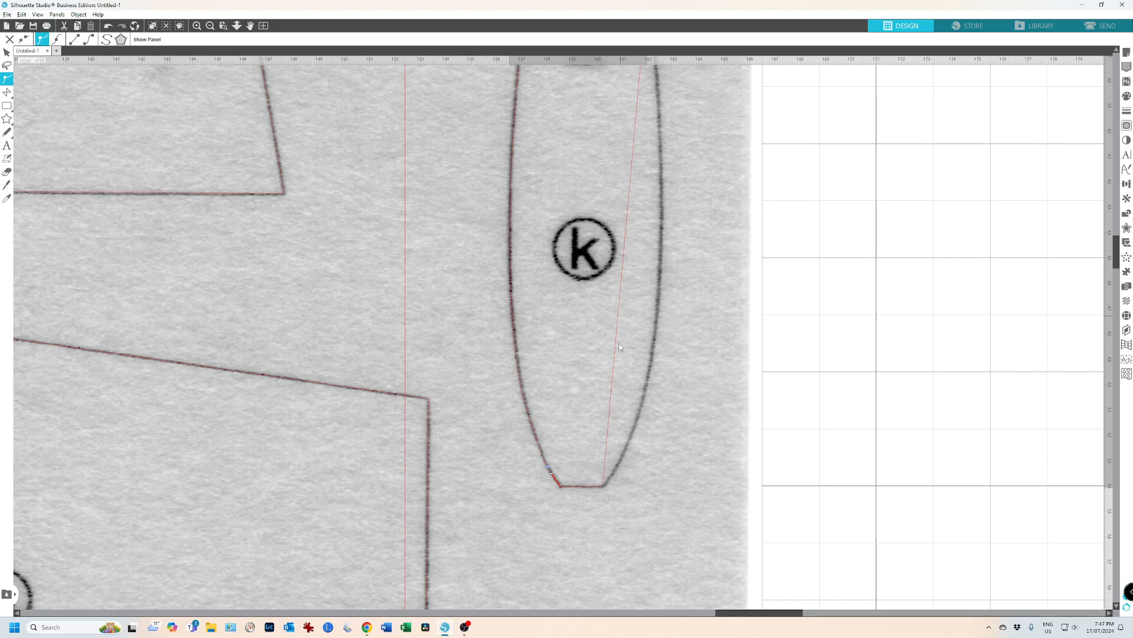
left_click(616, 346)
left_click_drag(617, 346, 651, 364)
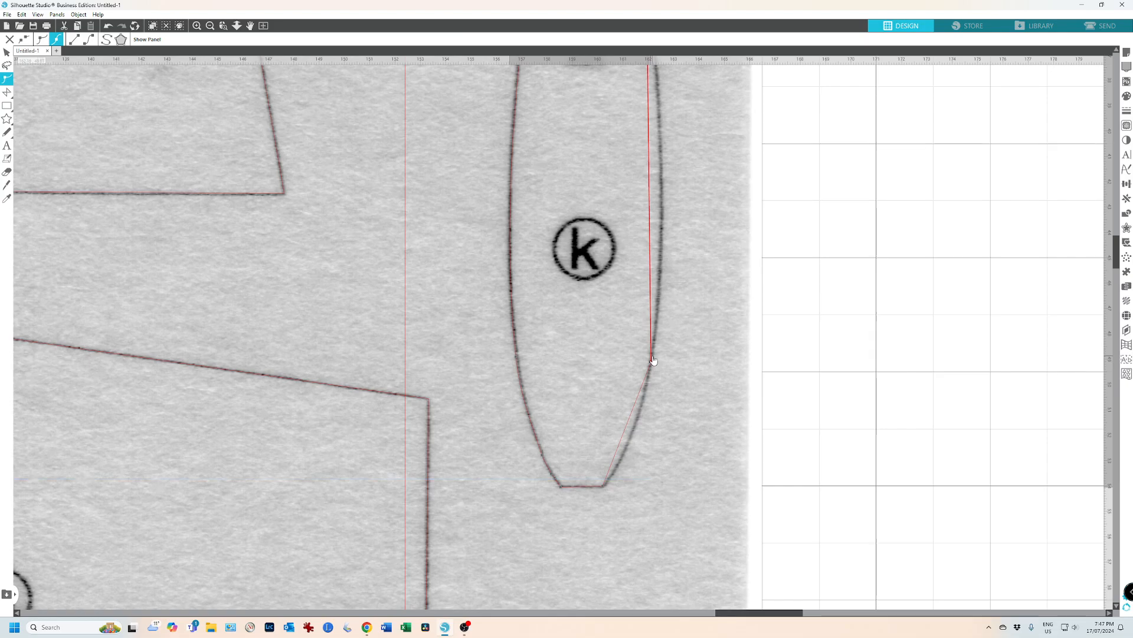
right_click(651, 363)
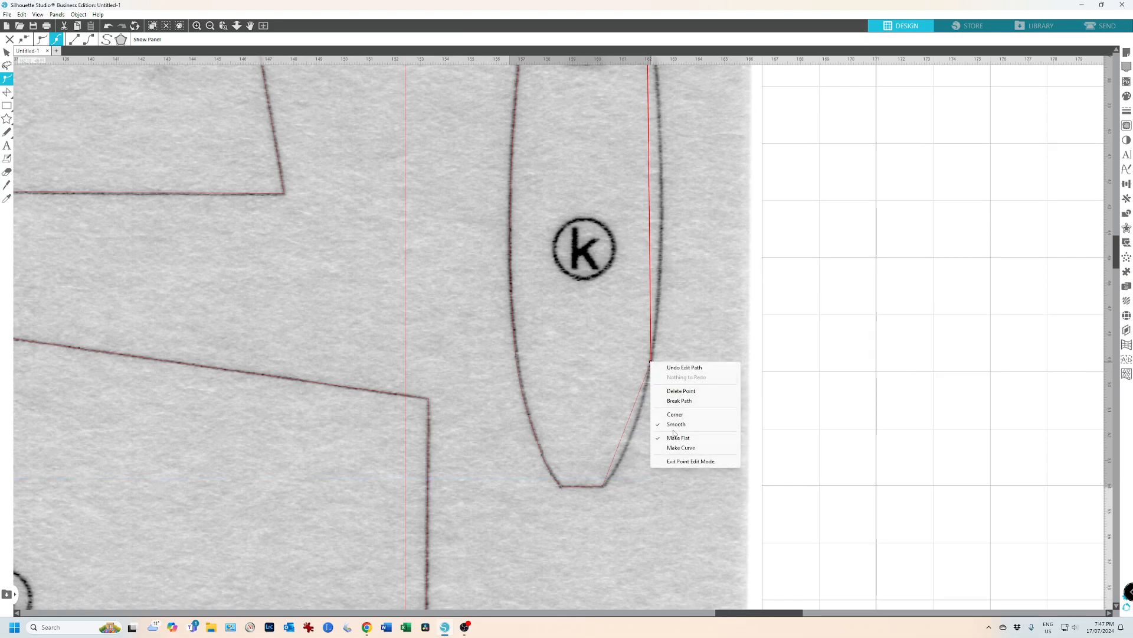
left_click(677, 447)
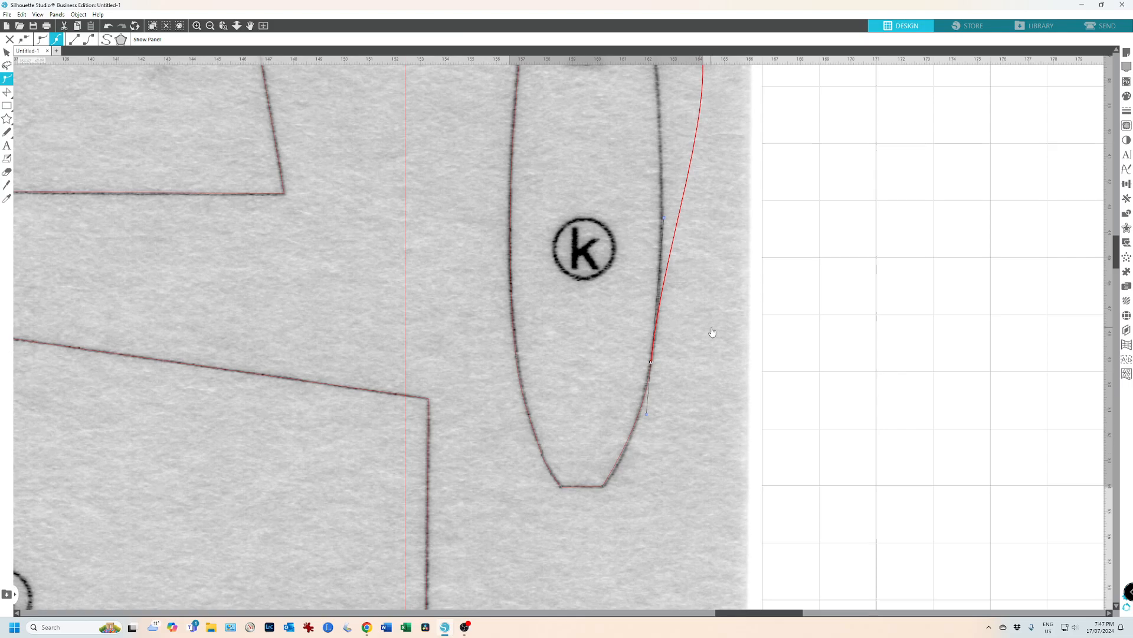
left_click(619, 459)
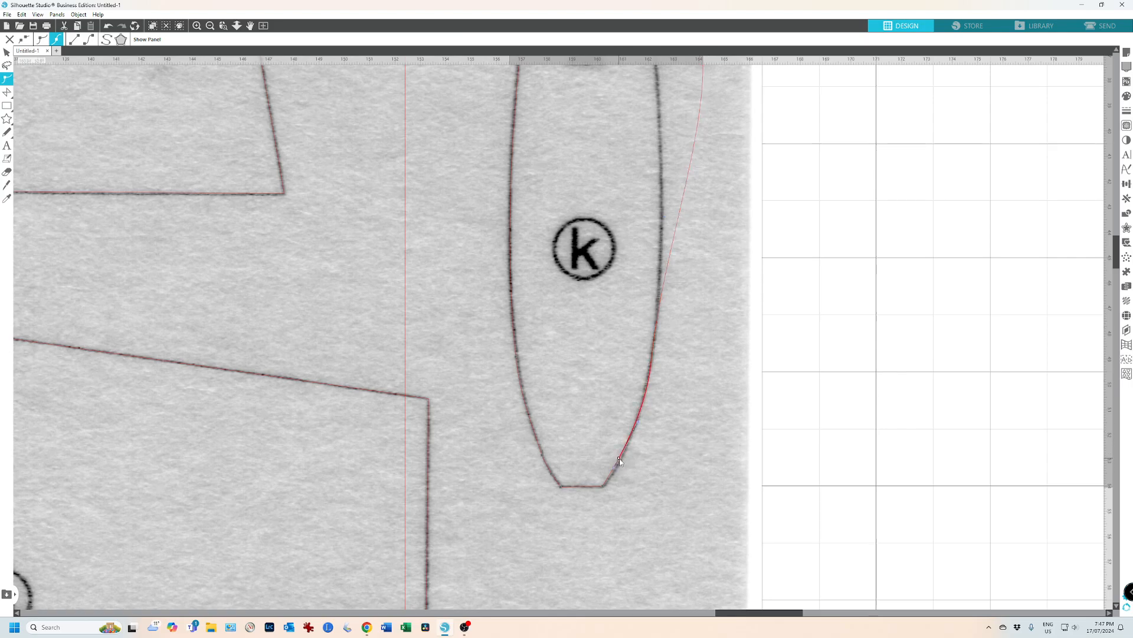
left_click(619, 461)
Step: Adjust the curve handles of the upper of the two added points on mask k's lower right side
mouse_move(1117, 264)
left_mouse_down()
mouse_move(1117, 242)
mouse_move(1116, 252)
left_mouse_up()
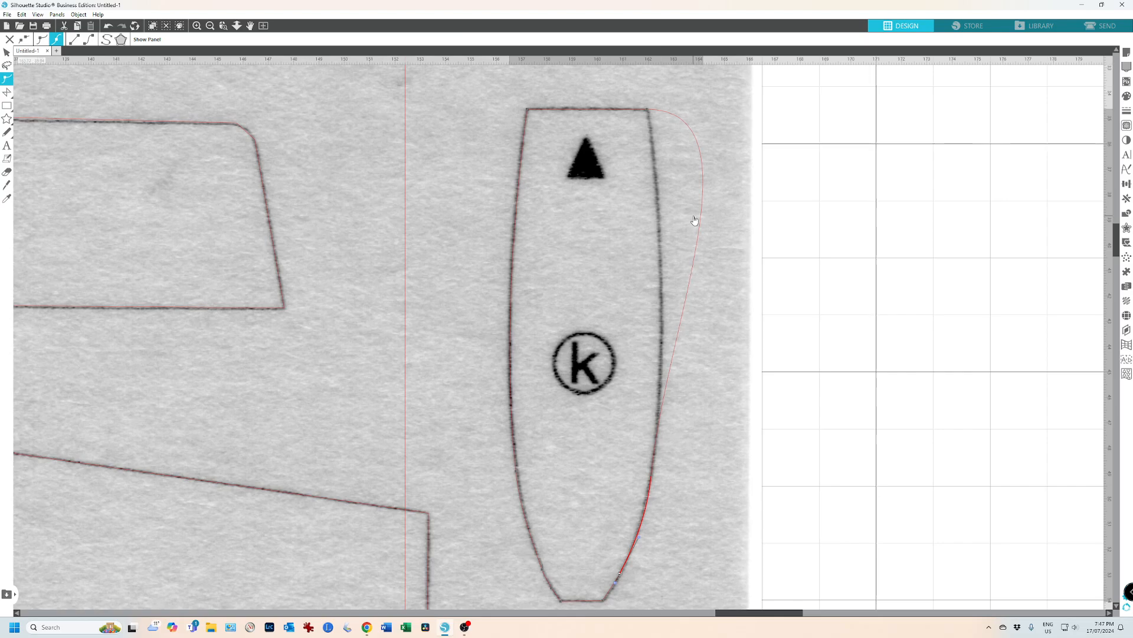
left_click(649, 111)
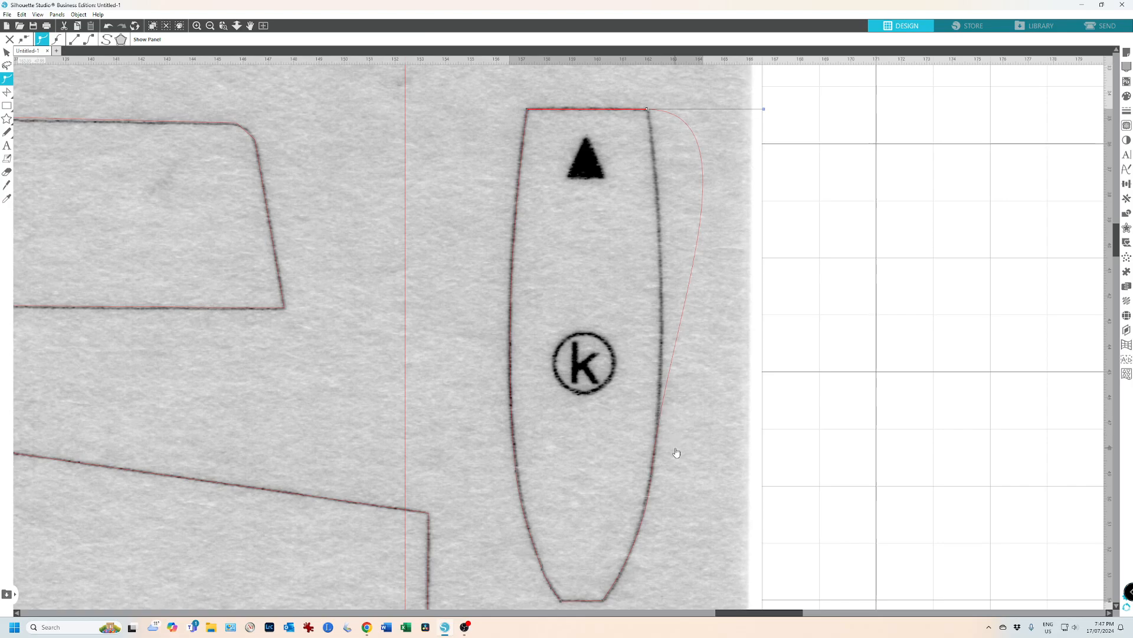
scroll(660, 476, "up", 1)
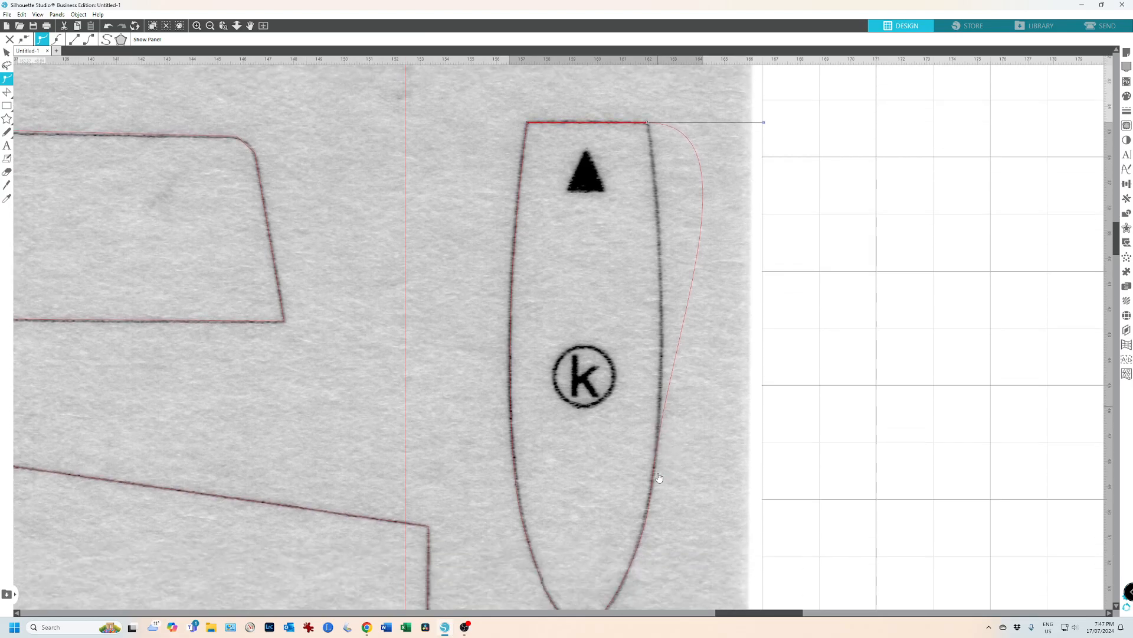
scroll(661, 476, "up", 5)
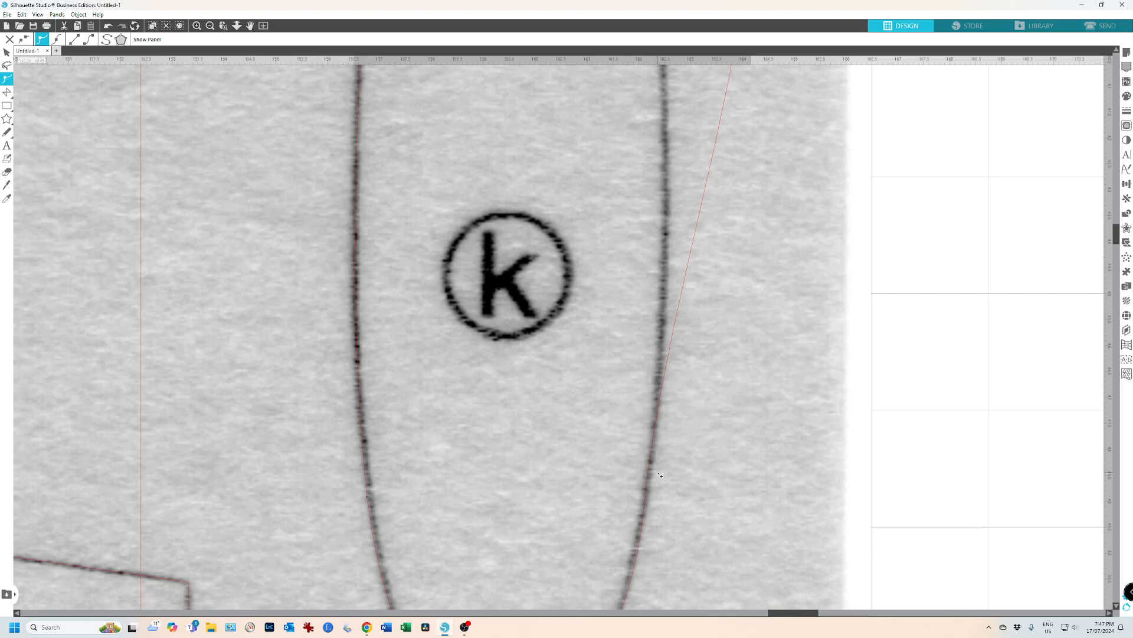
left_click(641, 517)
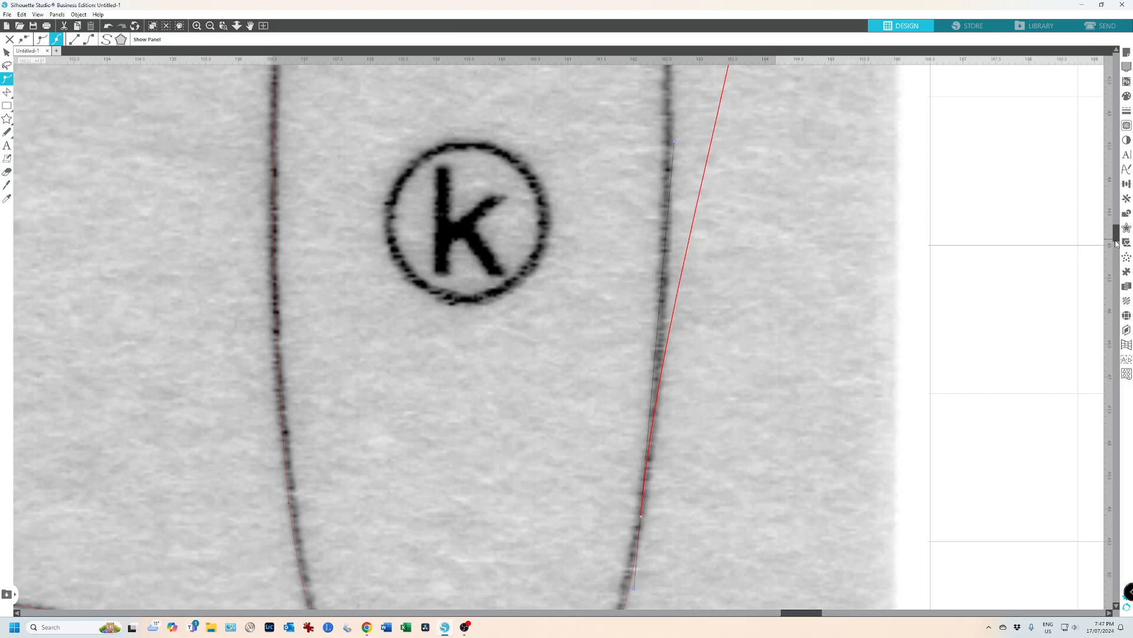
scroll(896, 356, "down", 1)
scroll(896, 356, "down", 2)
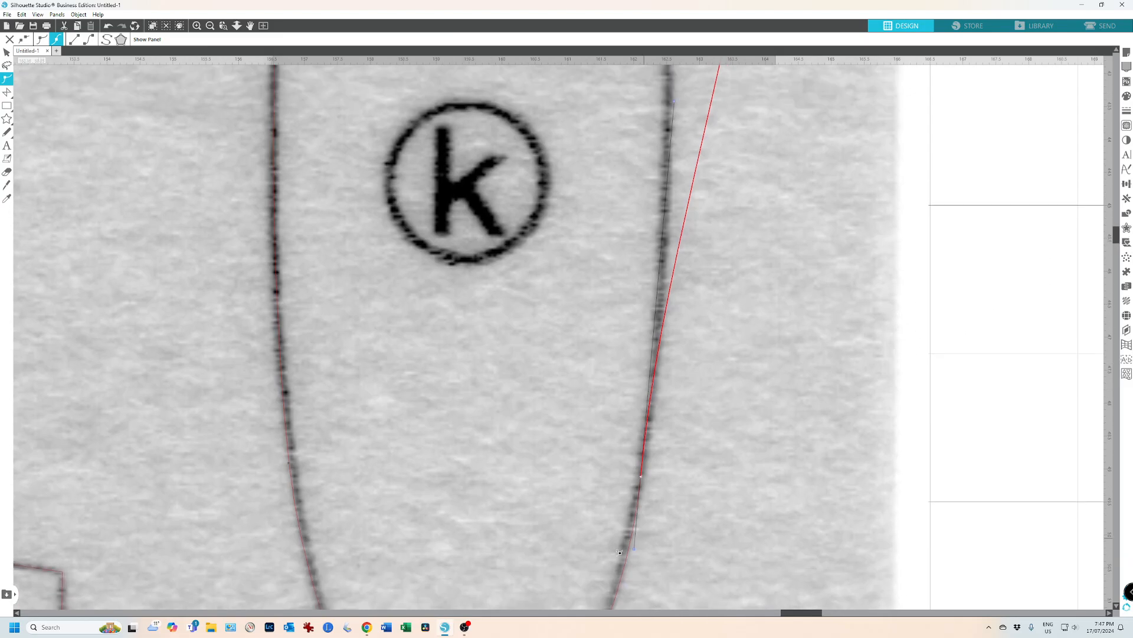
left_click(211, 27)
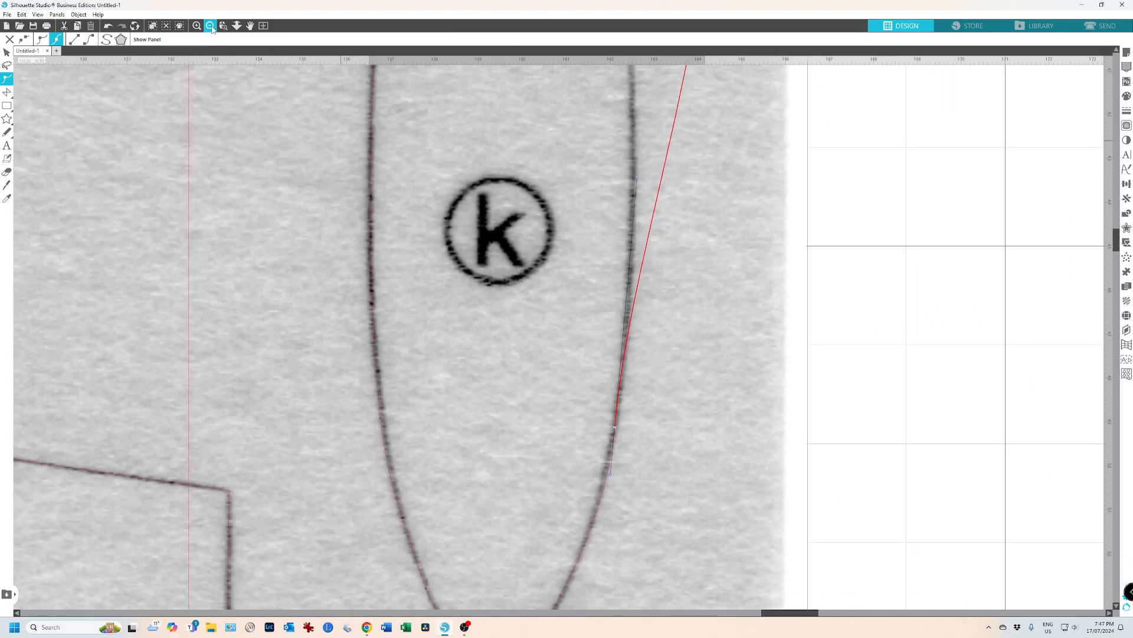
left_click(211, 26)
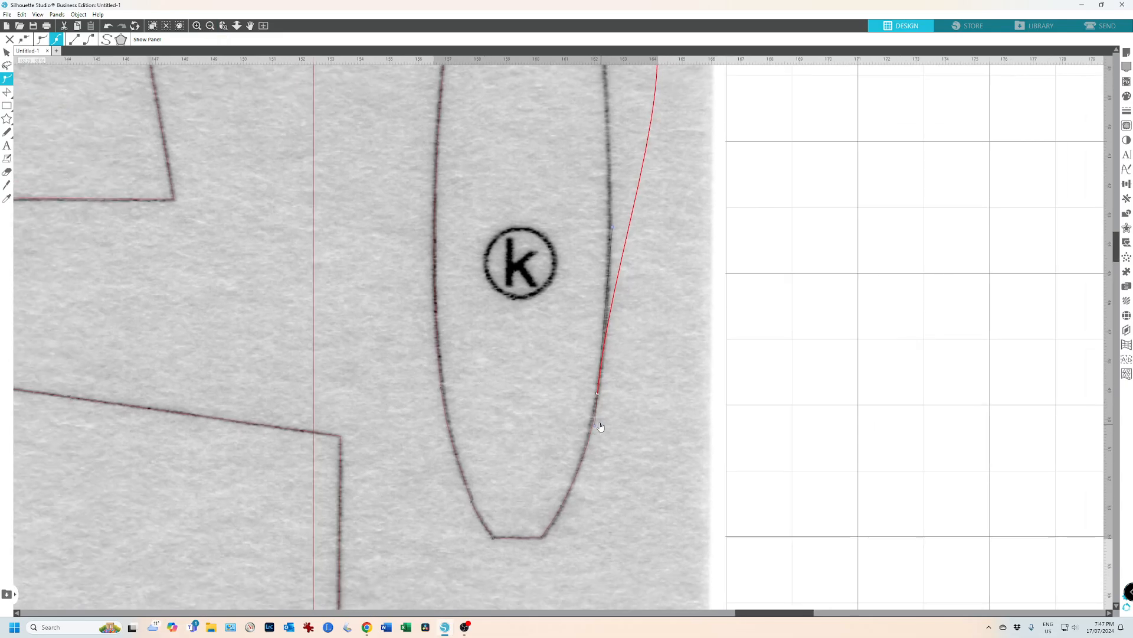
left_click_drag(598, 427, 594, 440)
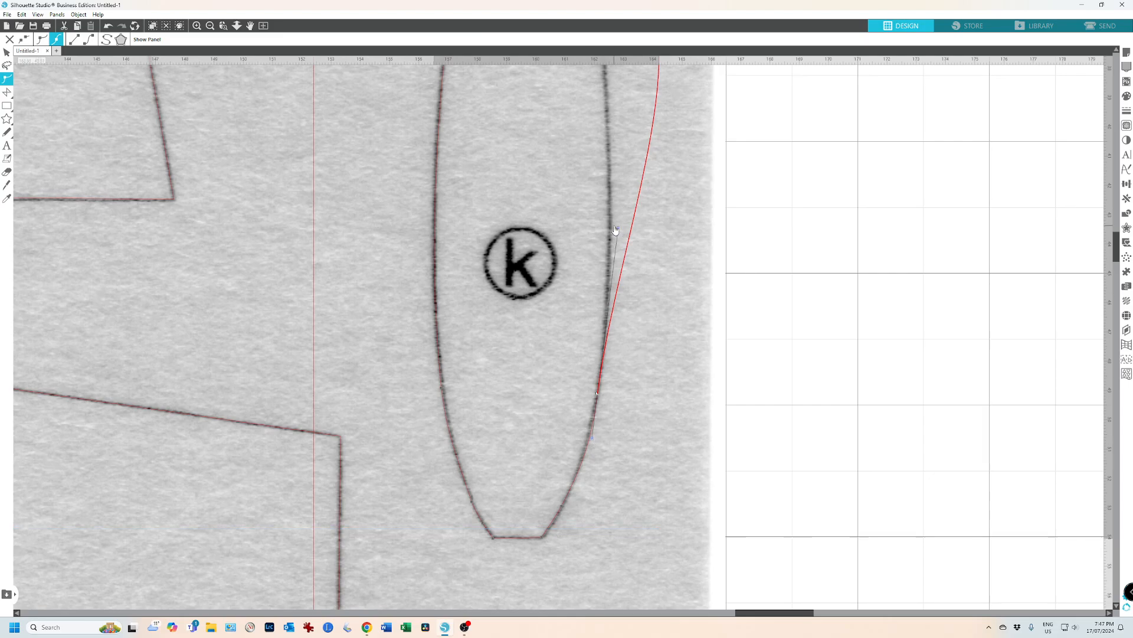
left_click_drag(619, 228, 620, 226)
Step: Add two points on the bulging upper part of mask k's right side and place both on the printed line
mouse_move(1117, 246)
left_mouse_down()
mouse_move(1117, 220)
mouse_move(1117, 233)
left_mouse_up()
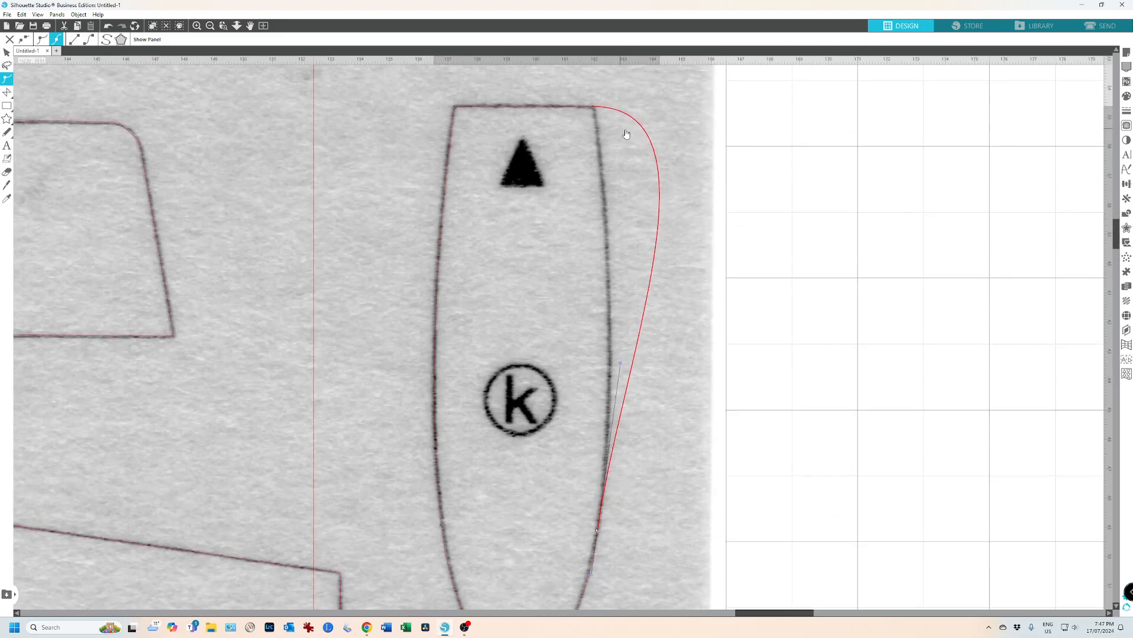
left_click(644, 138)
left_click_drag(644, 138, 601, 166)
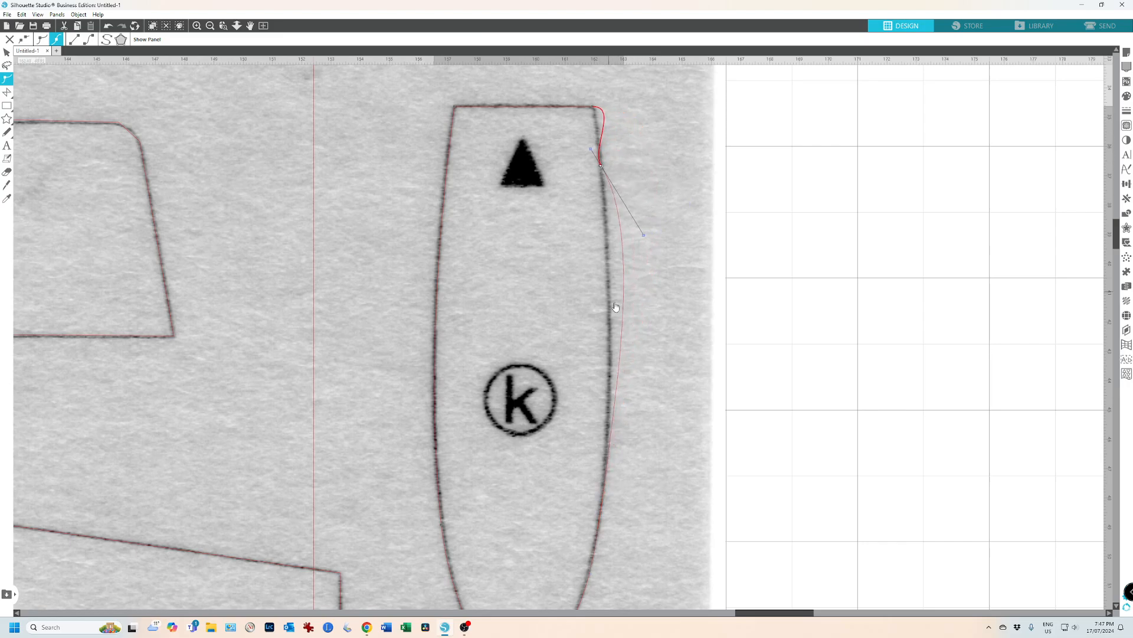
left_click_drag(624, 255, 610, 260)
right_click(610, 261)
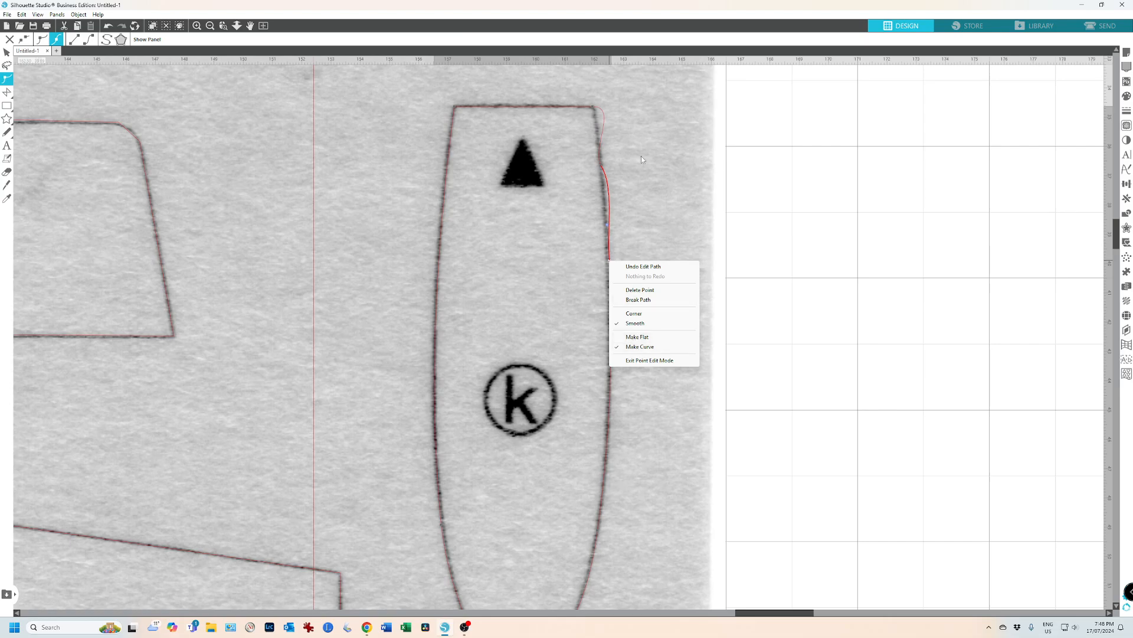
Step: Make the two uppermost segments of mask k's right side flat so they follow the printed line
left_click(601, 167)
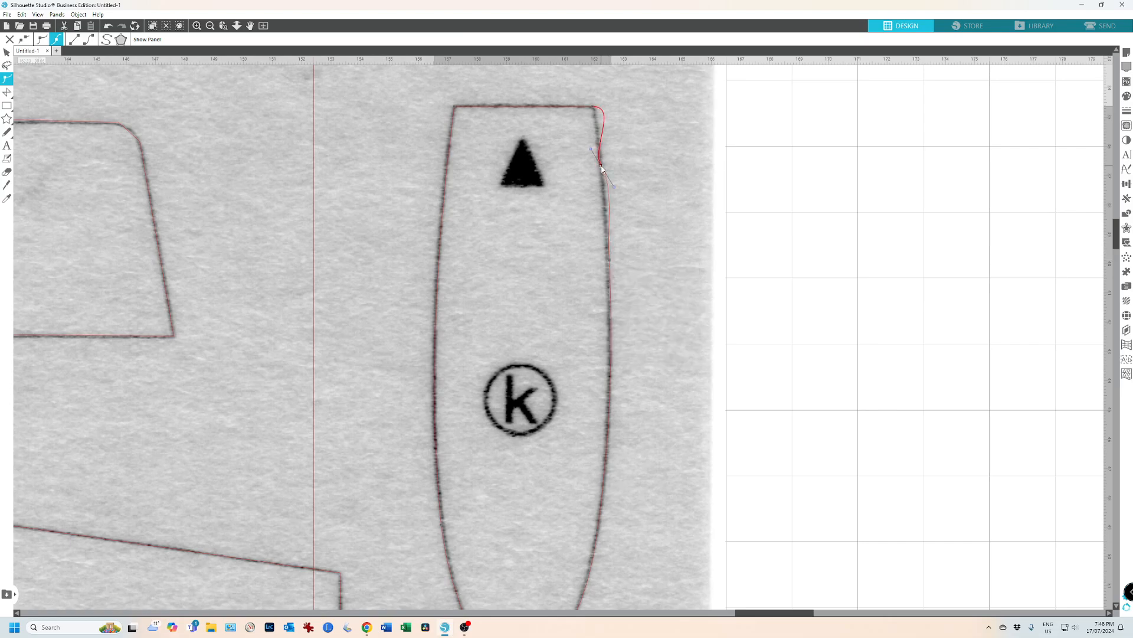
right_click(602, 168)
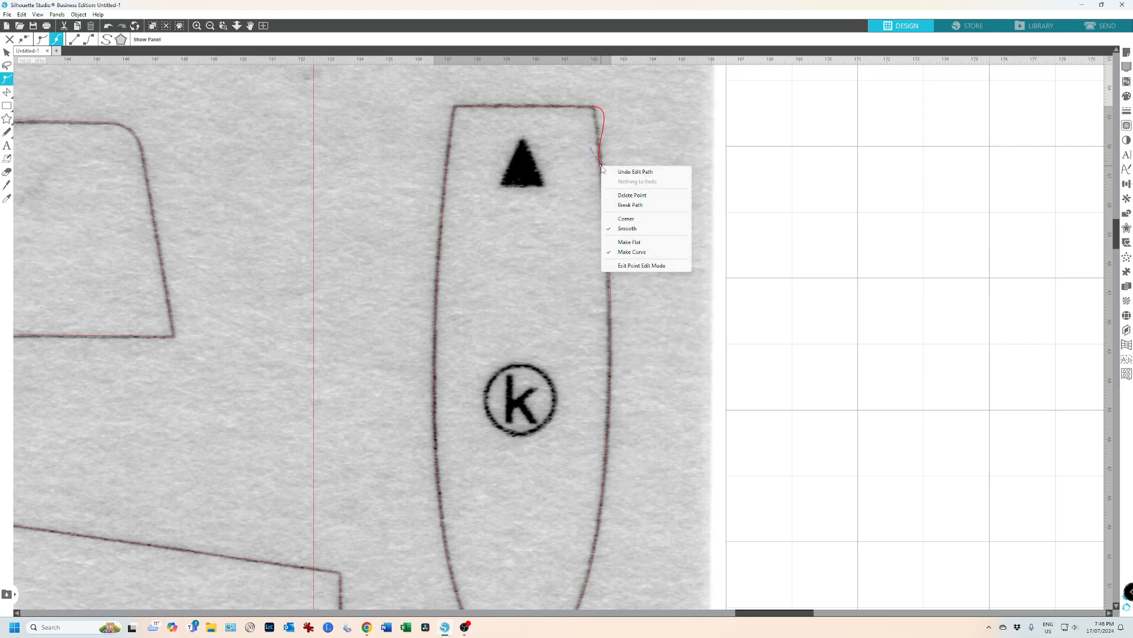
left_click(626, 243)
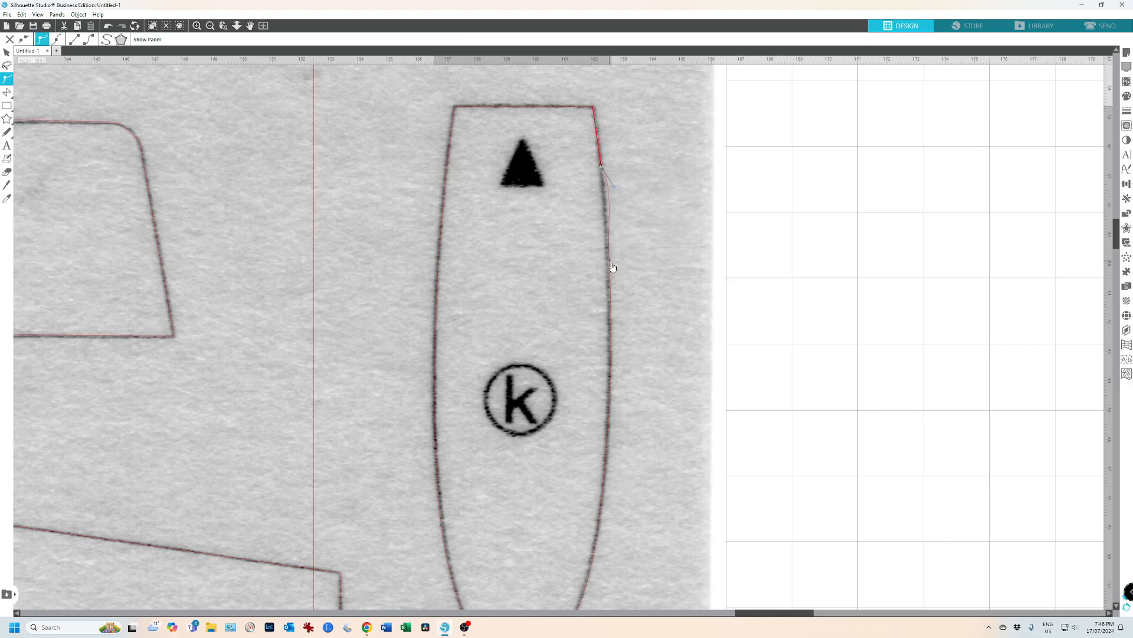
left_click(612, 263)
right_click(611, 263)
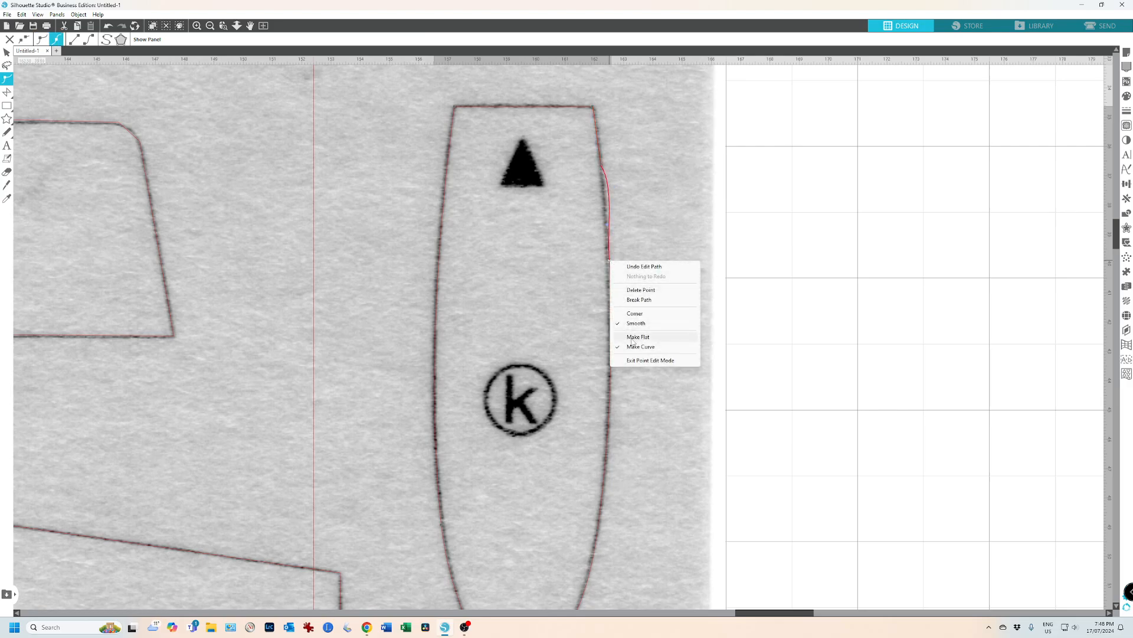
left_click(632, 342)
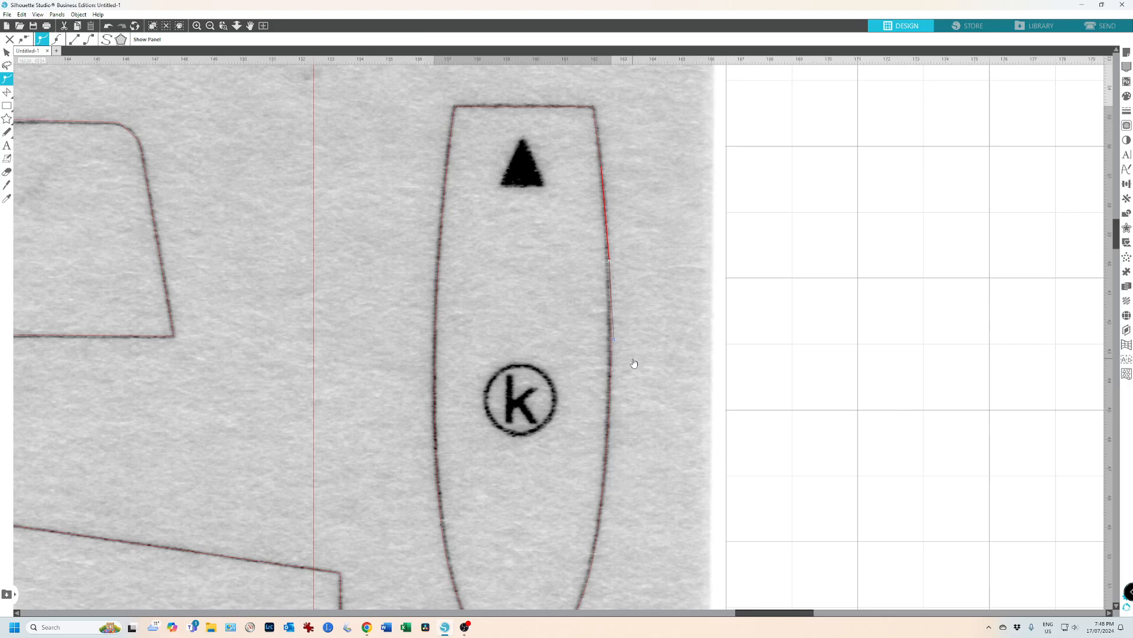
left_click_drag(1115, 226, 1114, 243)
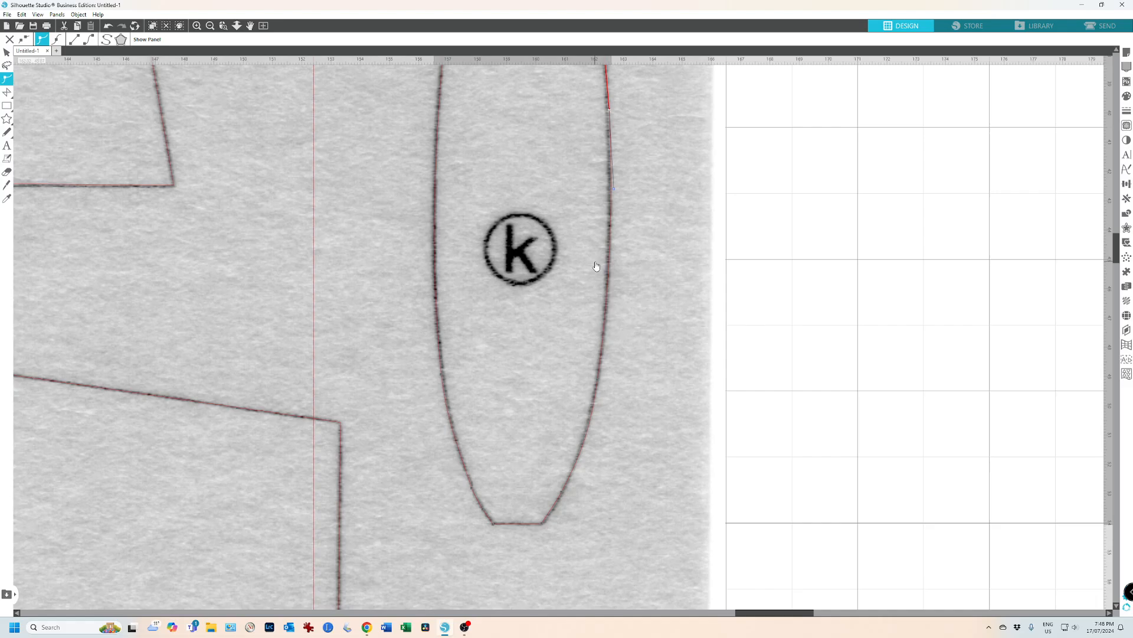
Step: Finish point editing on mask k and deselect its outline, with the whole set of traced masks in view
scroll(598, 263, "down", 10)
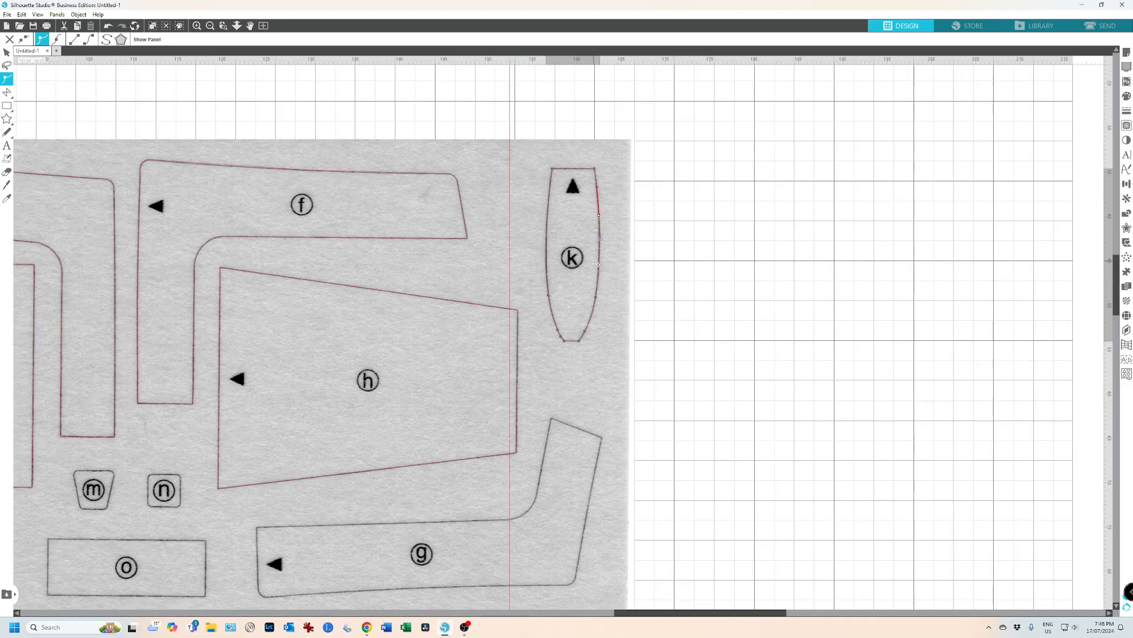
scroll(597, 262, "down", 2)
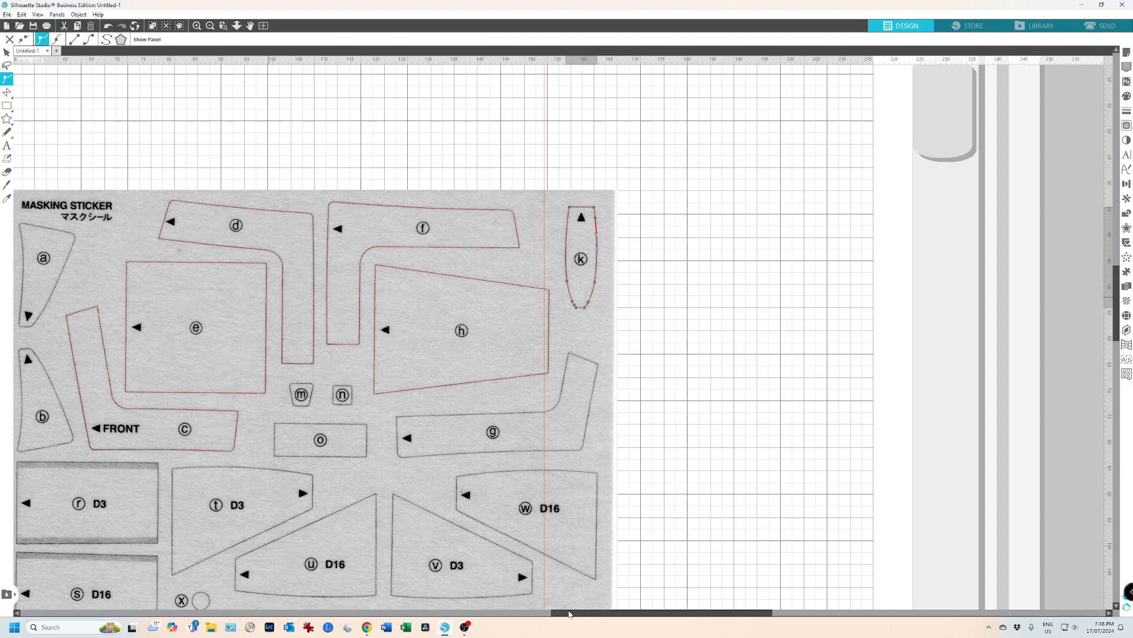
left_click_drag(570, 614, 483, 614)
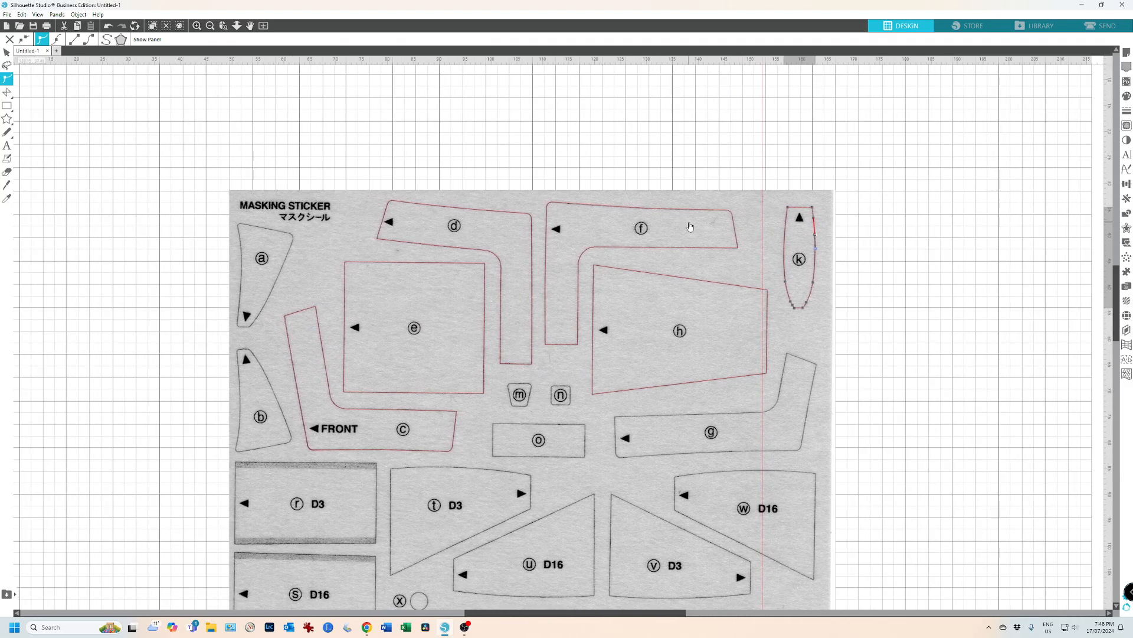
left_click(8, 16)
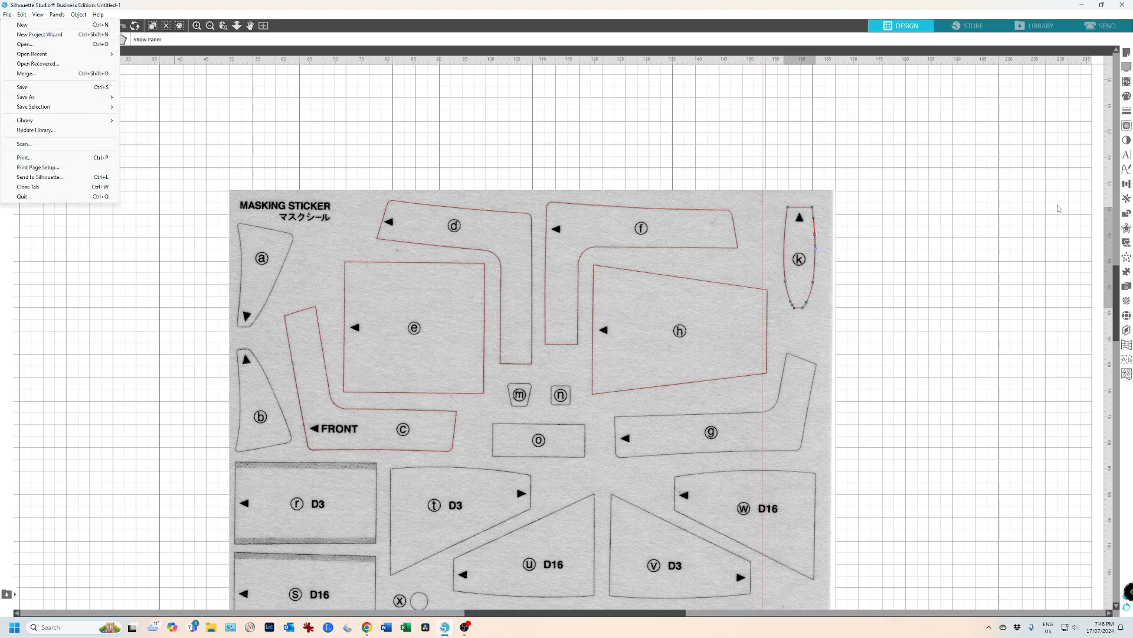
left_click(922, 378)
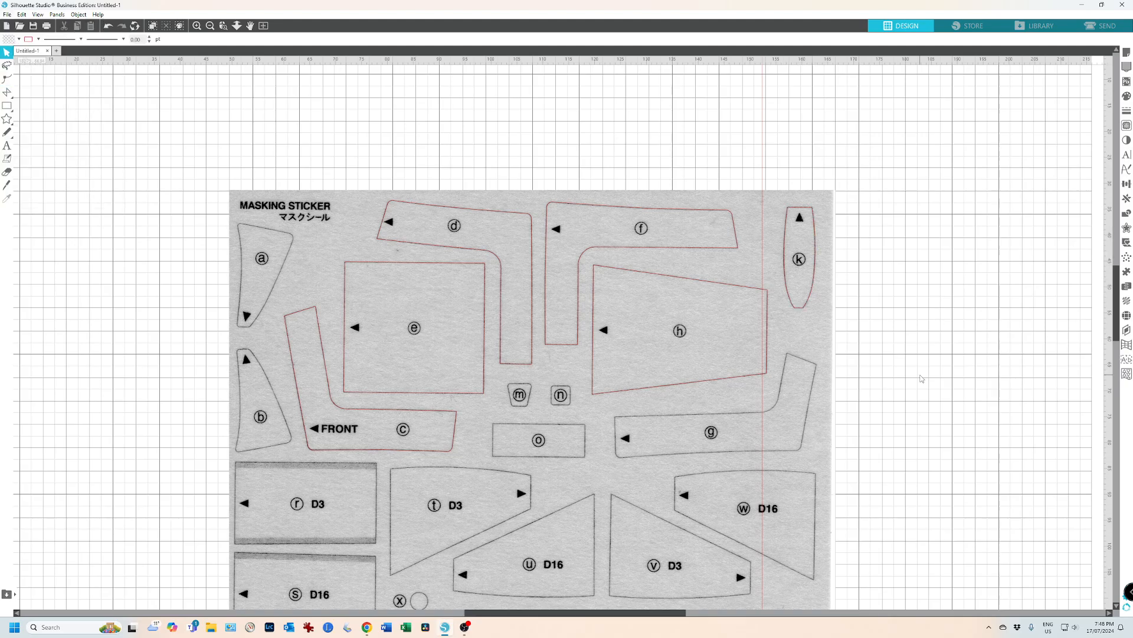
Step: Move the scanned masking sticker image away from the traced outlines and delete it, keeping only the vector shapes
left_click_drag(784, 344, 960, 325)
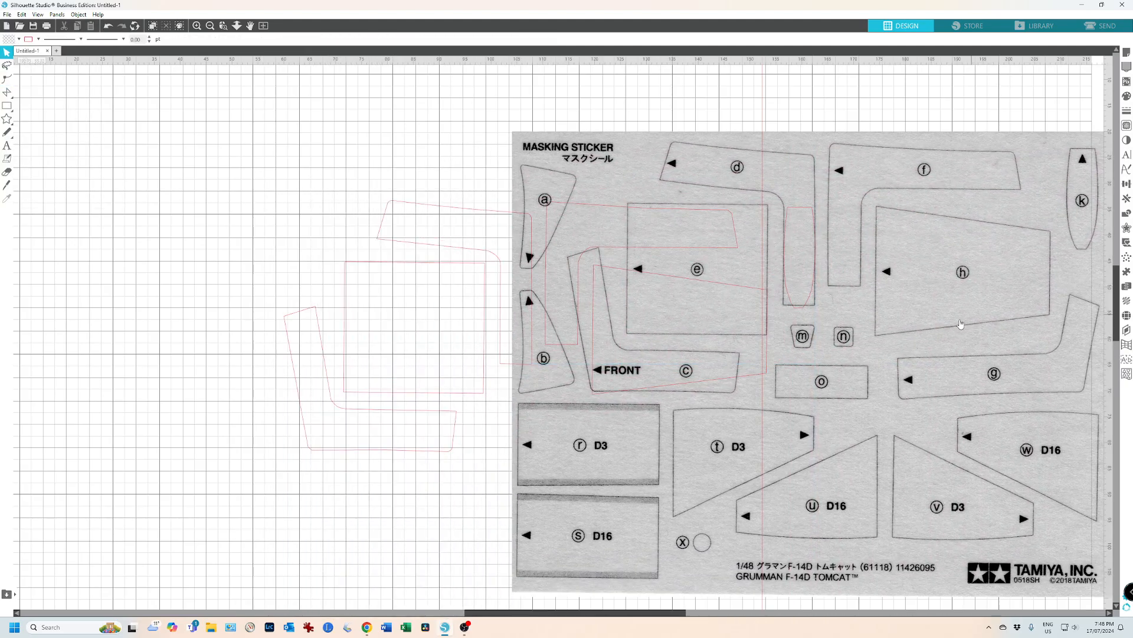
left_click_drag(889, 359, 1043, 267)
left_click_drag(846, 462, 978, 419)
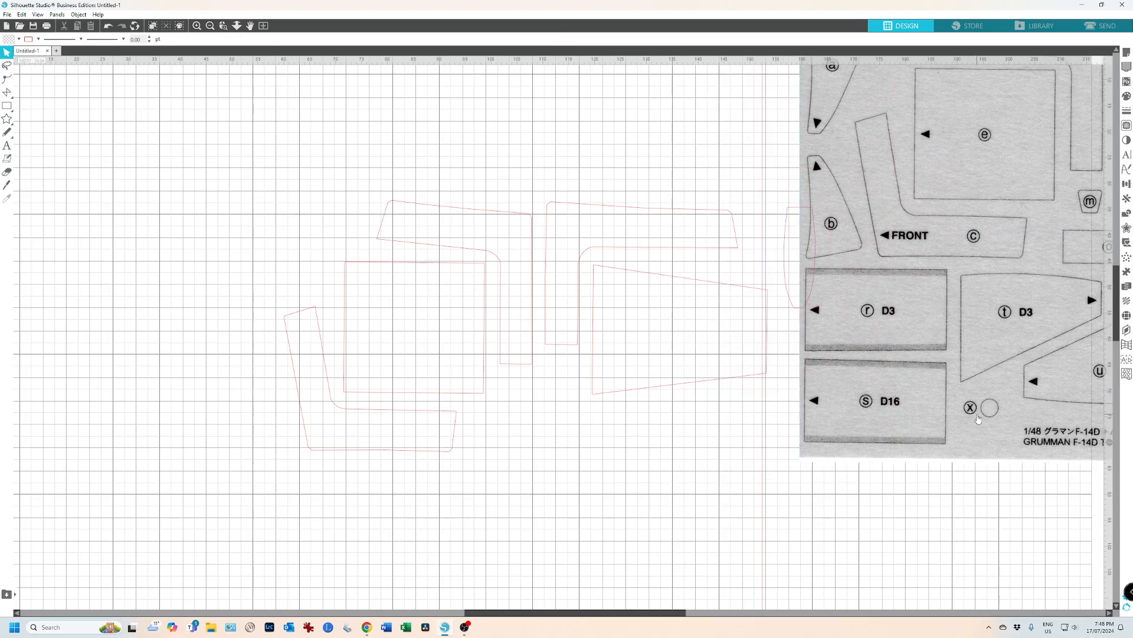
left_click(893, 420)
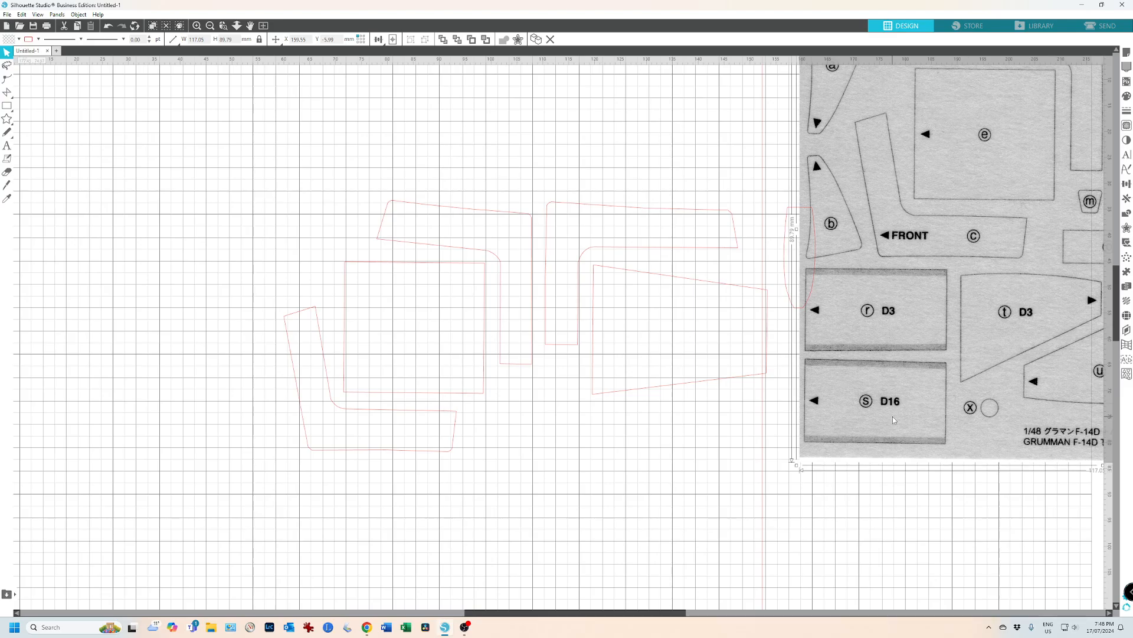
key("Delete")
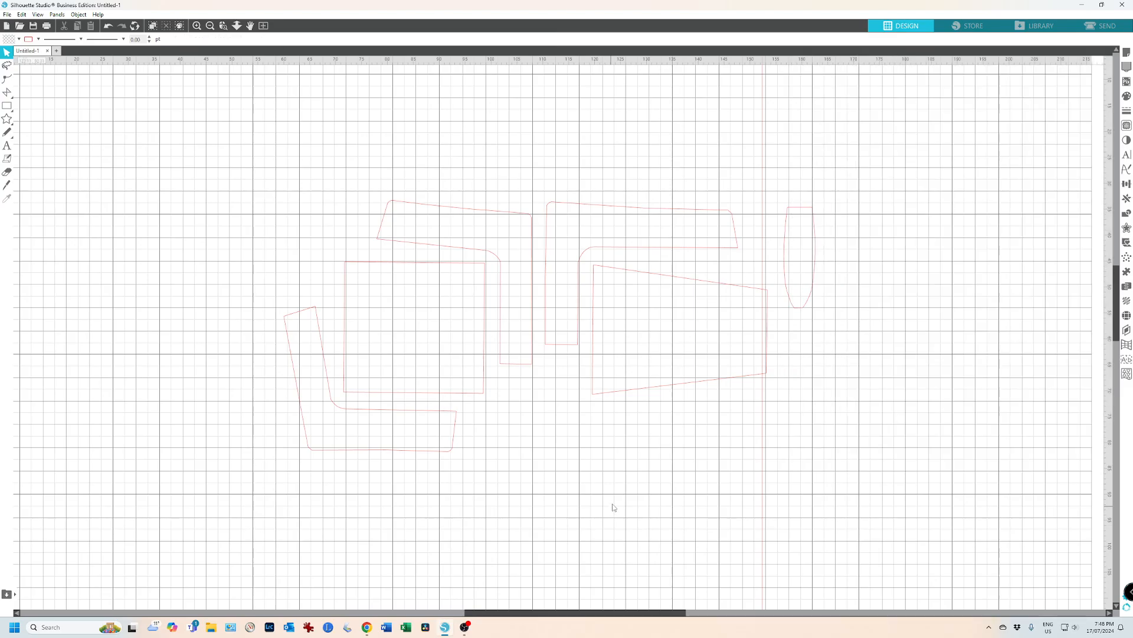